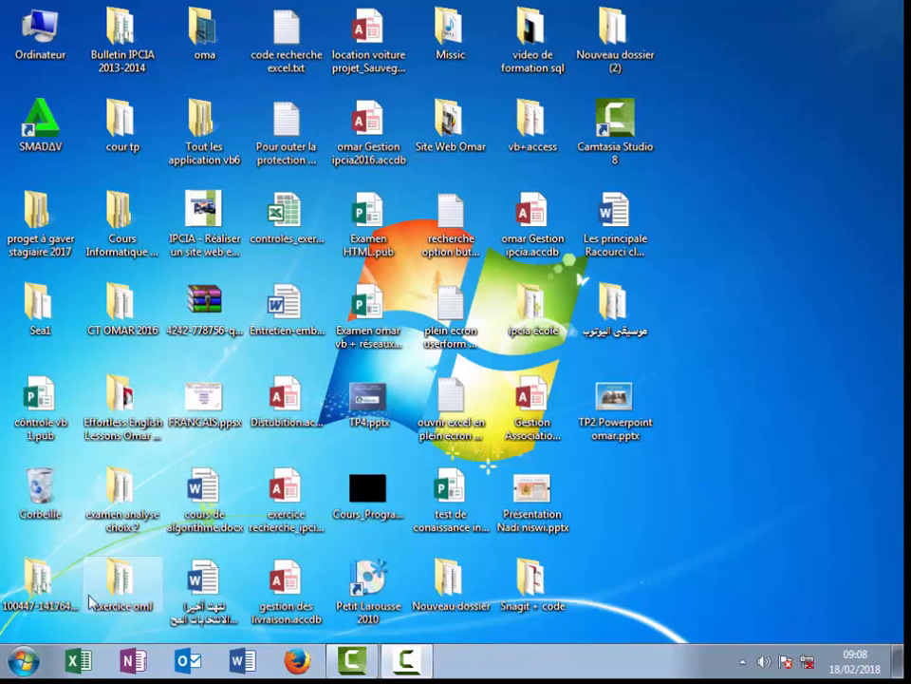
Step: Bring up the Windows Run prompt and enter excel as the program to launch
{"action": "key", "text": "super"}
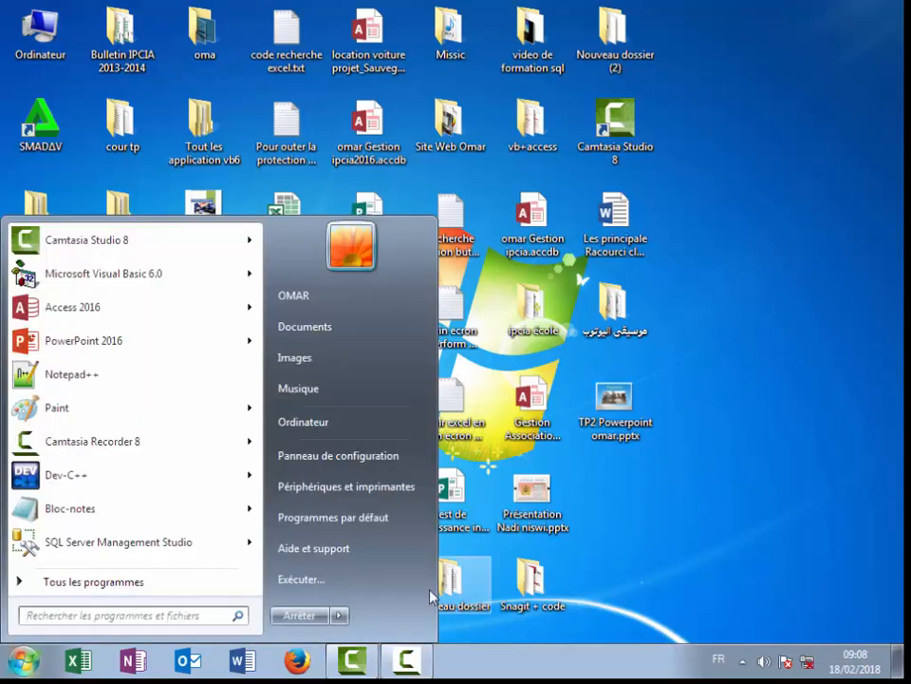
{"action": "left_click", "coordinate": [314, 584]}
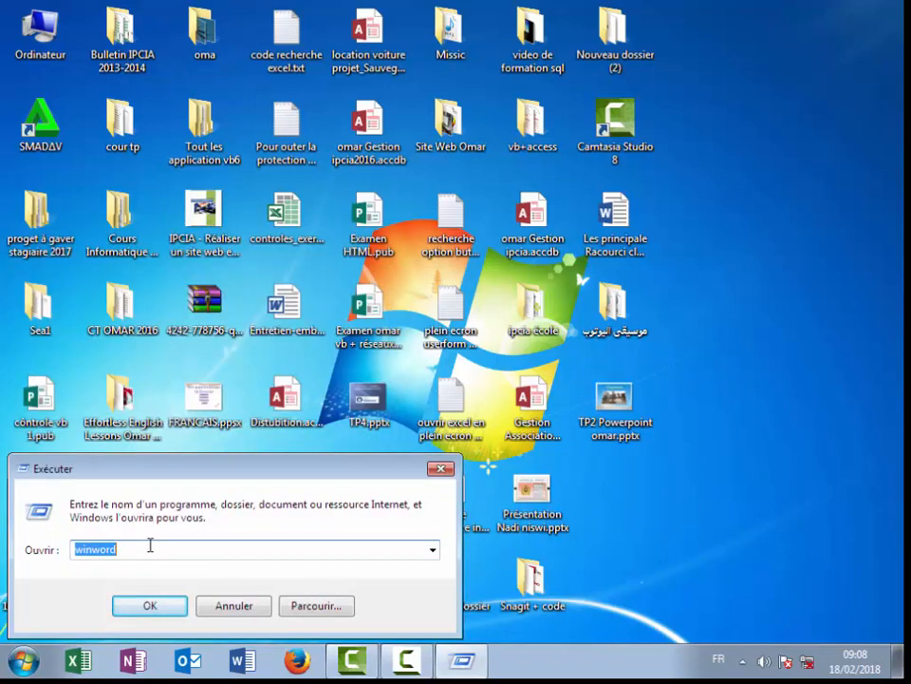
{"action": "left_click", "coordinate": [445, 468]}
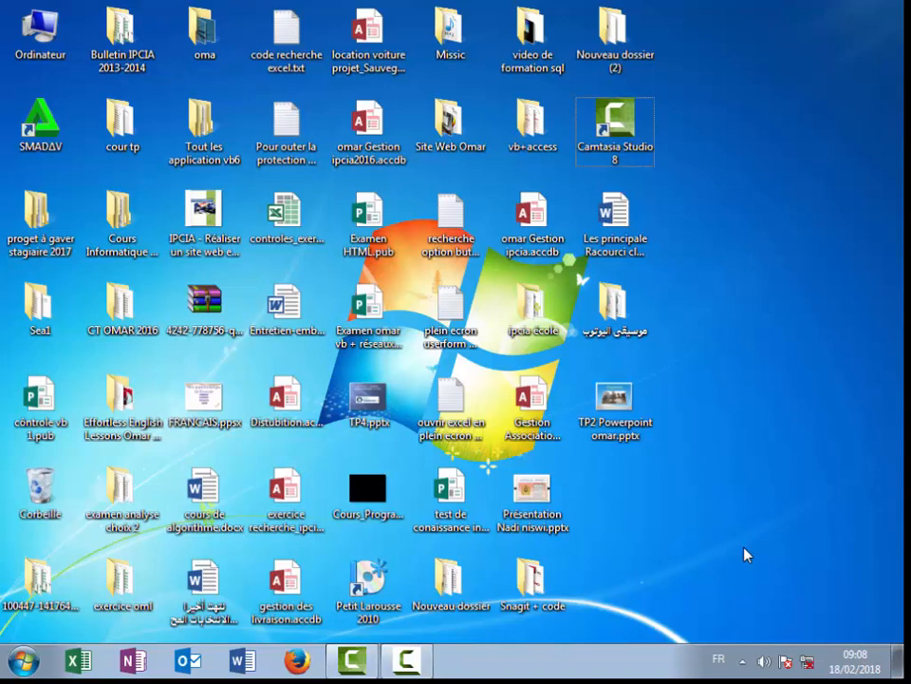
{"action": "key", "text": "super+r"}
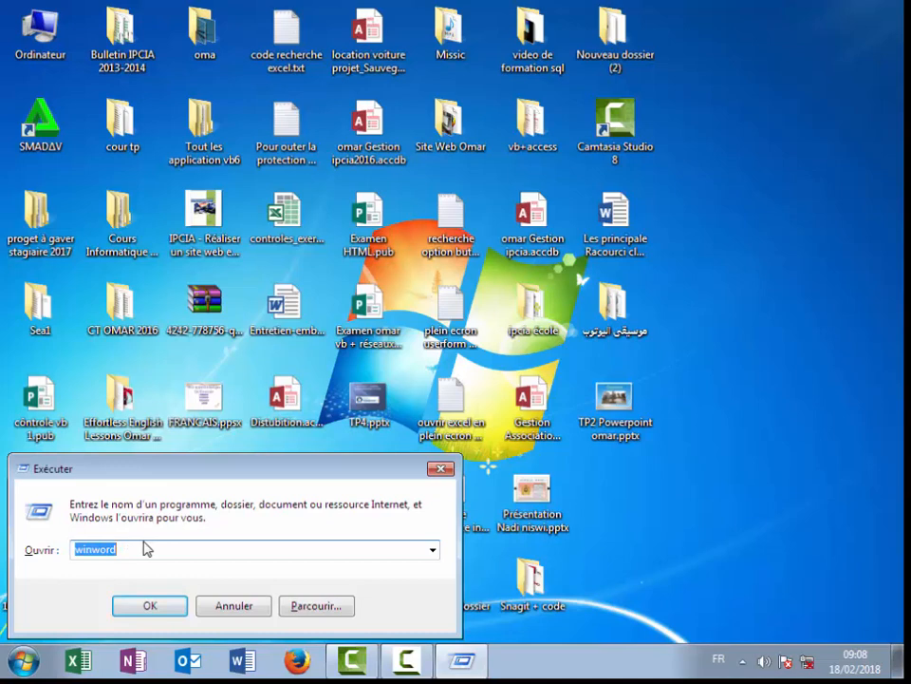
{"action": "type", "text": "excel"}
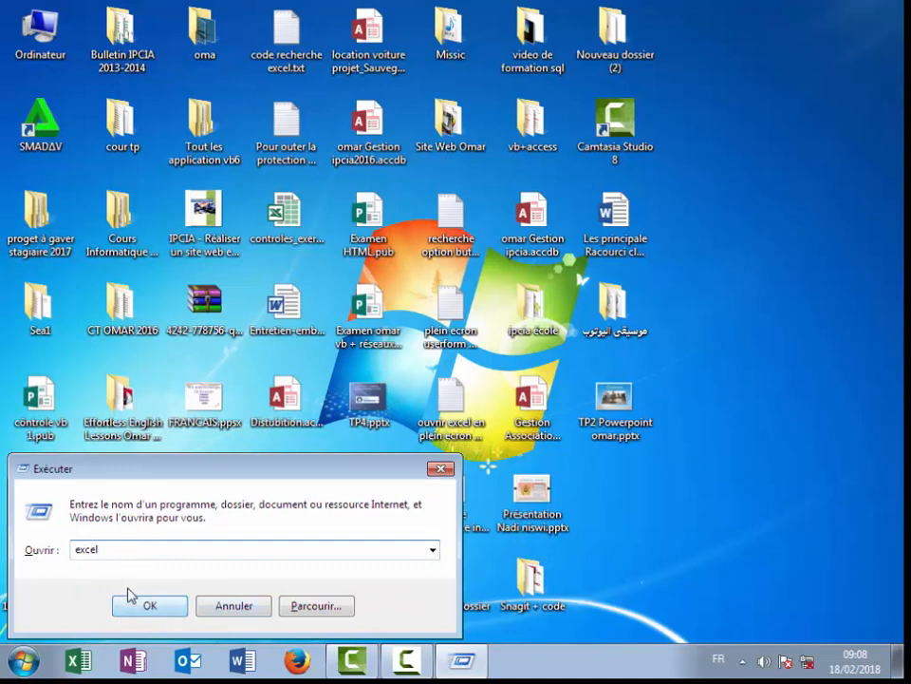
Step: Launch Excel from the Run prompt and create a new blank workbook, Classeur1
{"action": "left_click", "coordinate": [150, 605]}
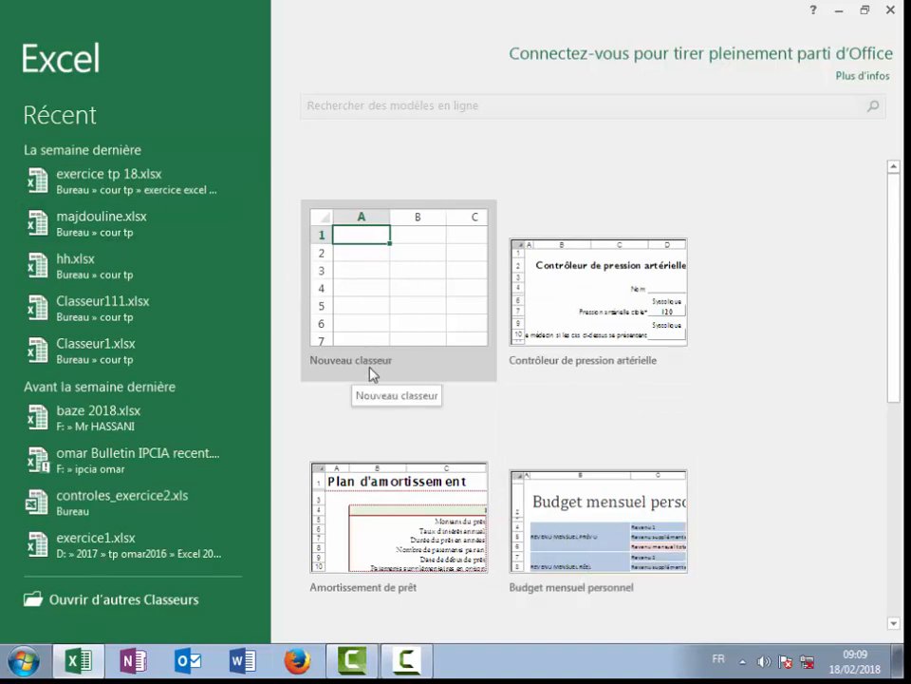
{"action": "left_click", "coordinate": [377, 292]}
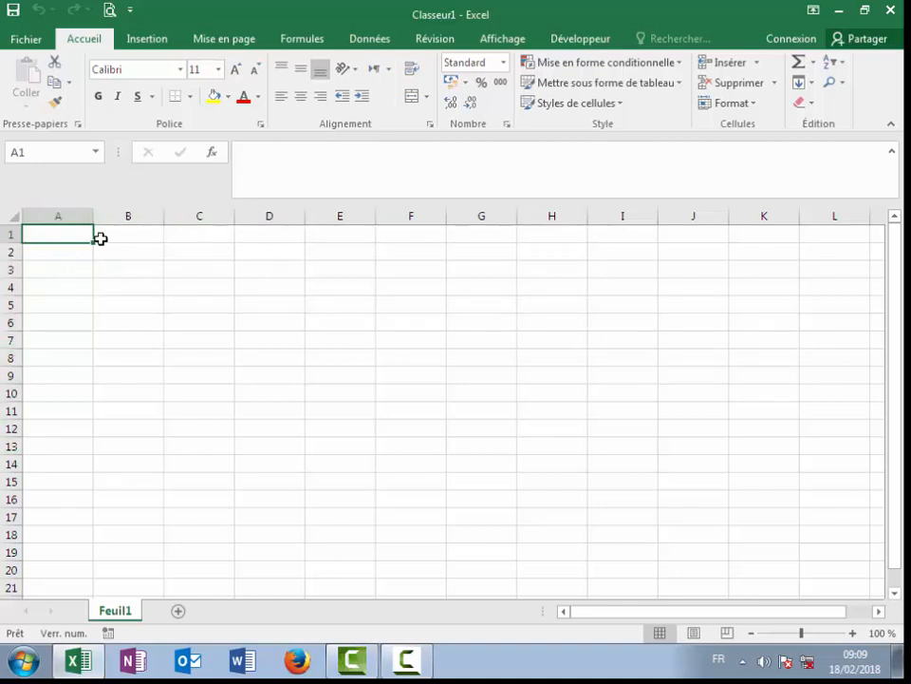
Step: Widen the Name Box, select cell B3, and show the Affichage display options
{"action": "left_click", "coordinate": [16, 217]}
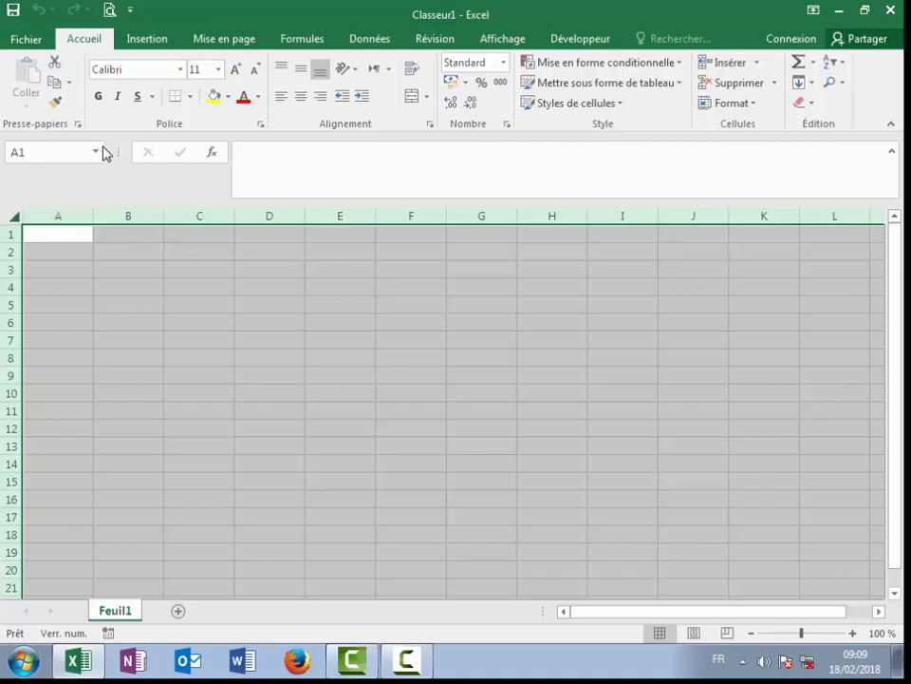
{"action": "left_click_drag", "start_coordinate": [104, 149], "coordinate": [183, 149]}
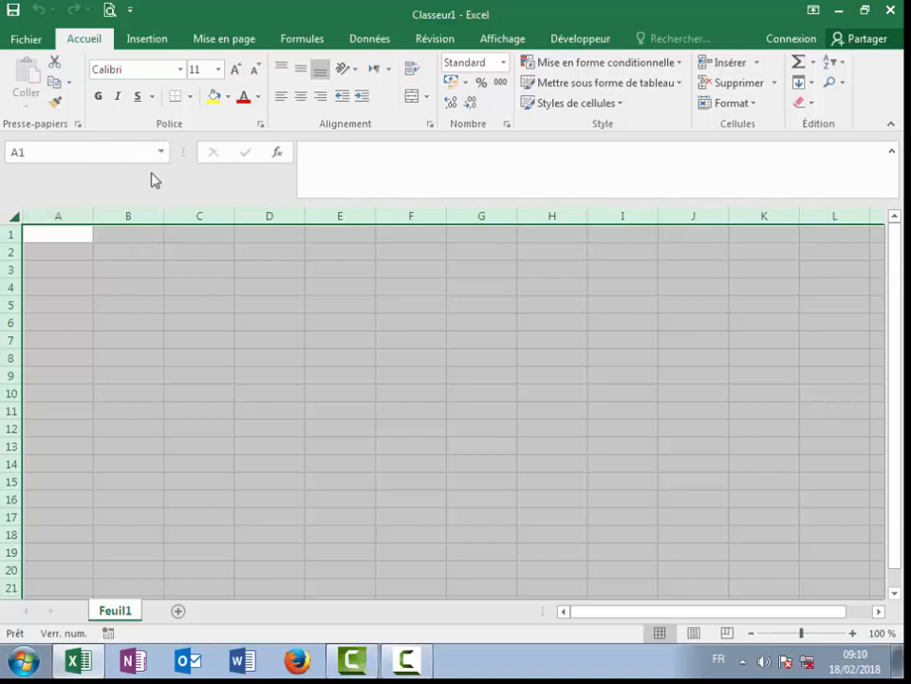
{"action": "left_click", "coordinate": [18, 221]}
{"action": "left_click", "coordinate": [17, 214]}
{"action": "left_click", "coordinate": [16, 217]}
{"action": "left_click", "coordinate": [63, 269]}
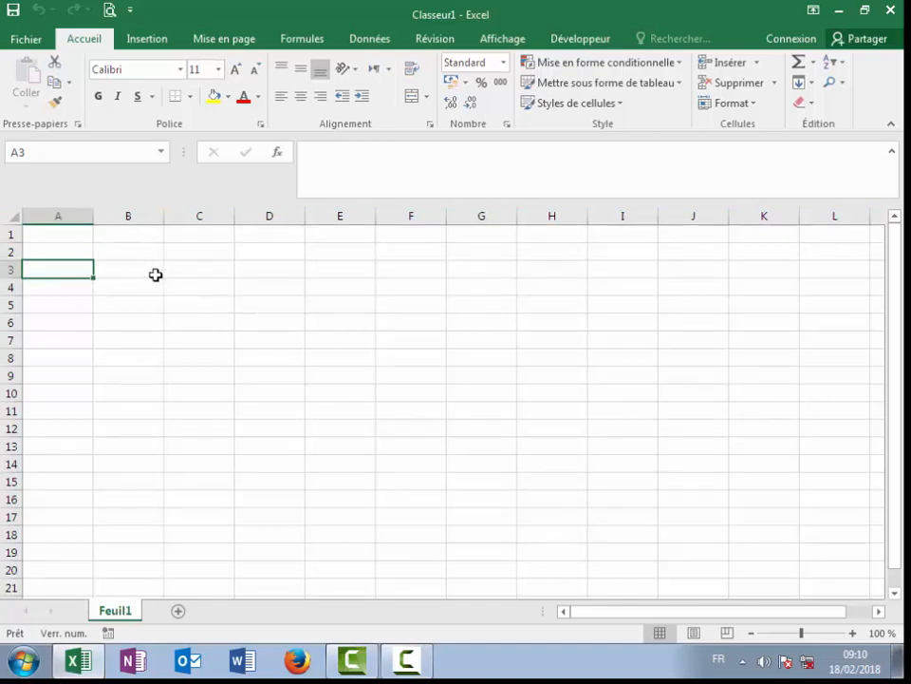
{"action": "left_click", "coordinate": [127, 268]}
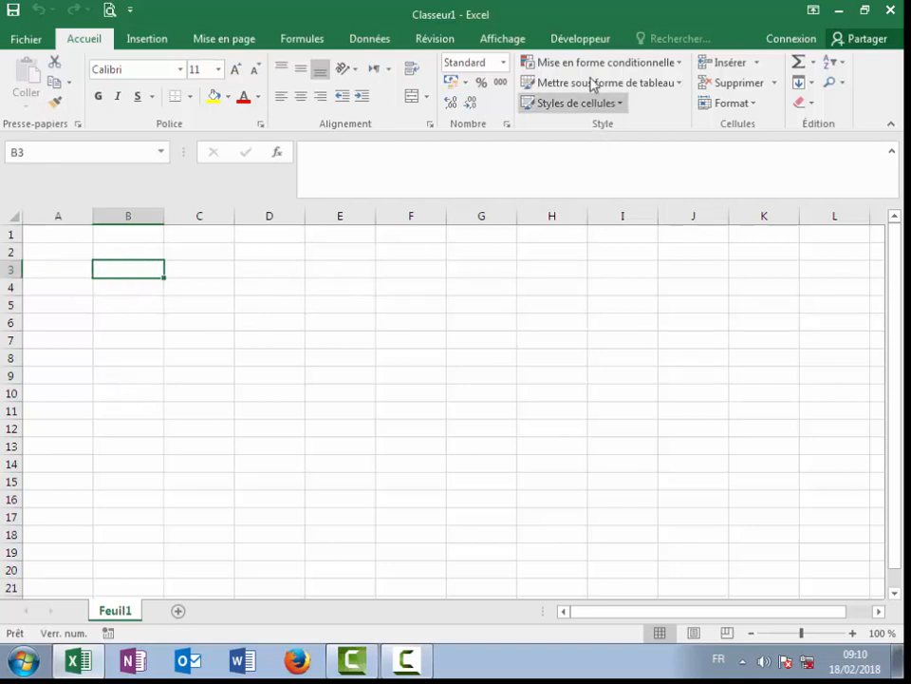
{"action": "left_click", "coordinate": [499, 37]}
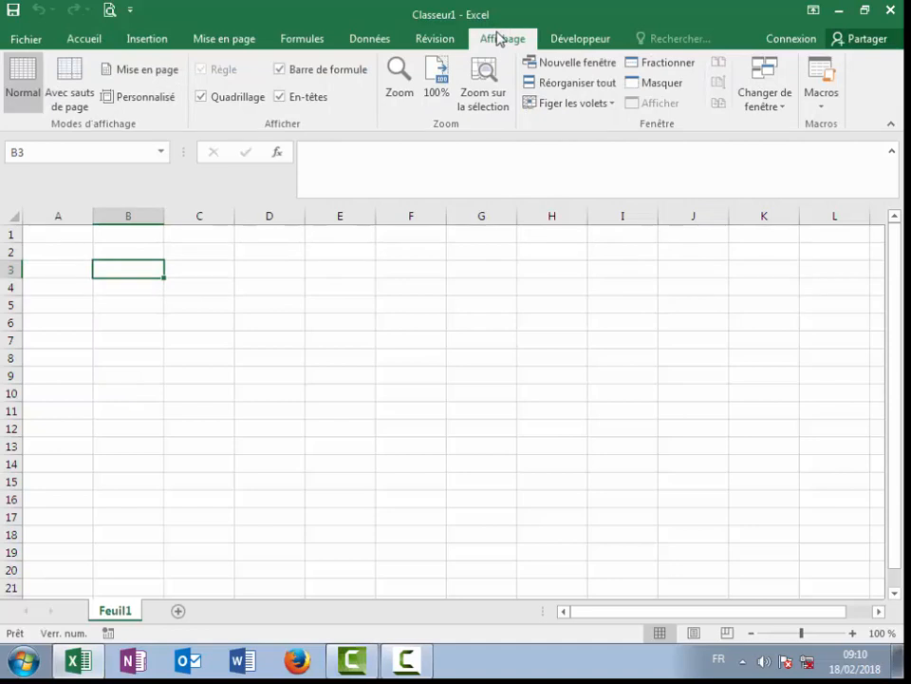
Step: Uncheck Quadrillage to hide gridlines, then click around cells E8, A3 and B3
{"action": "left_click", "coordinate": [203, 100]}
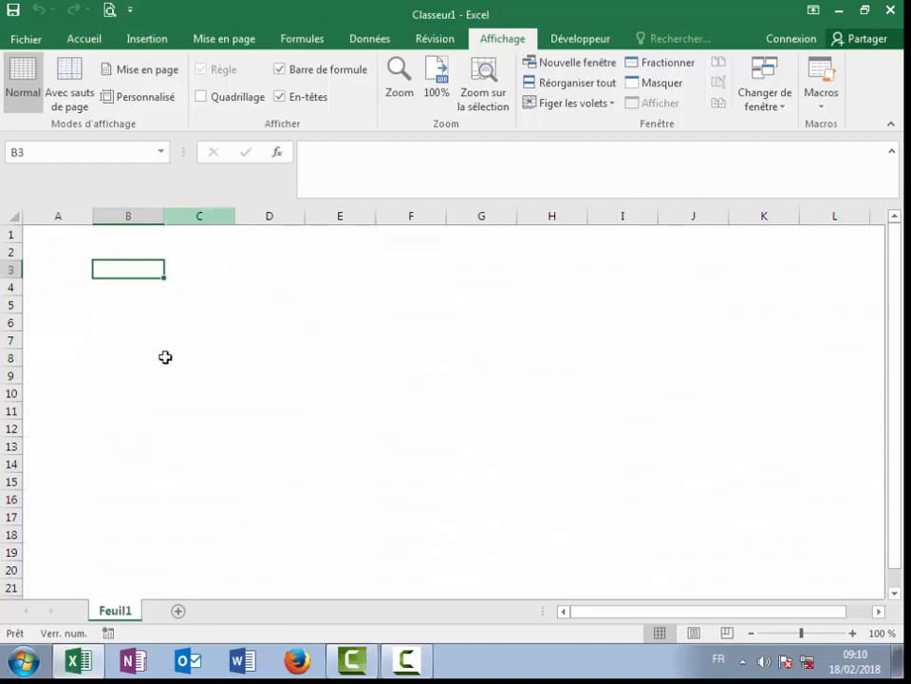
{"action": "left_click", "coordinate": [161, 390]}
{"action": "left_click", "coordinate": [359, 362]}
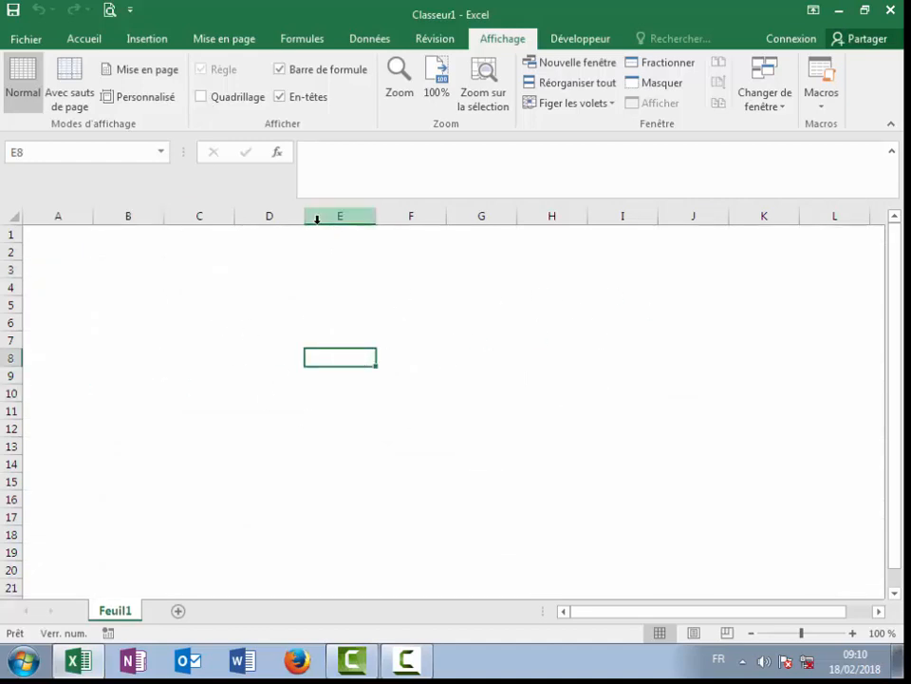
{"action": "left_click", "coordinate": [76, 269]}
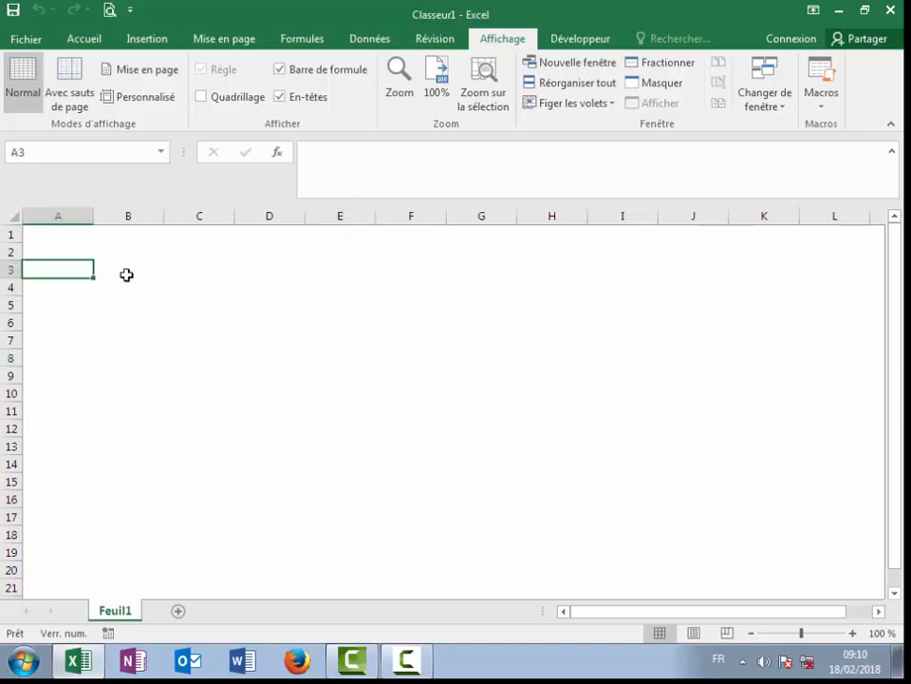
{"action": "left_click", "coordinate": [143, 268]}
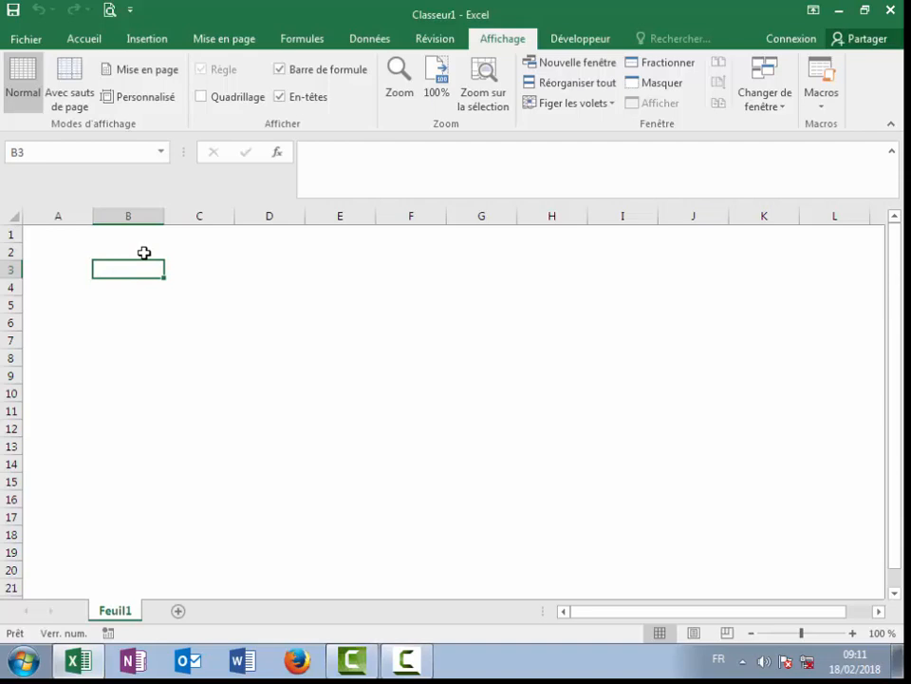
Step: Enter 'informatiaque excel' in B3 and widen column B to 14,57
{"action": "type", "text": "info"}
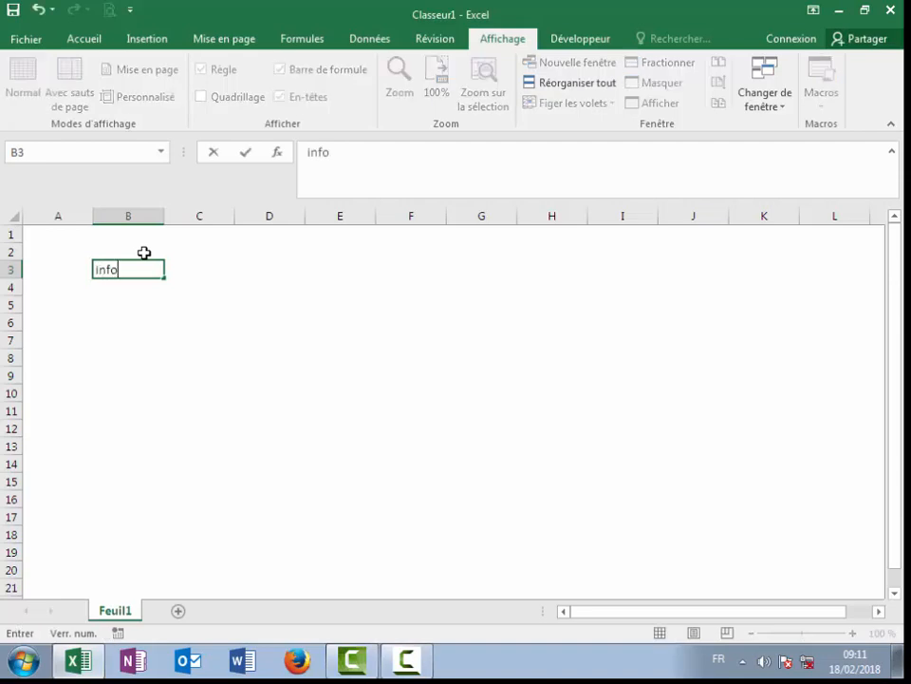
{"action": "type", "text": "rmatiaqu"}
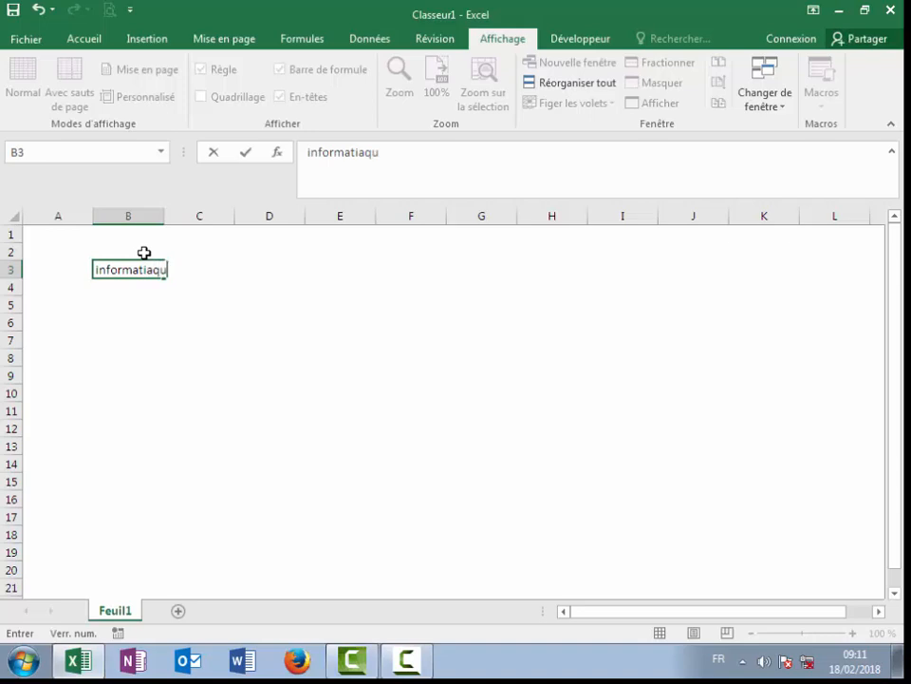
{"action": "type", "text": "e excel"}
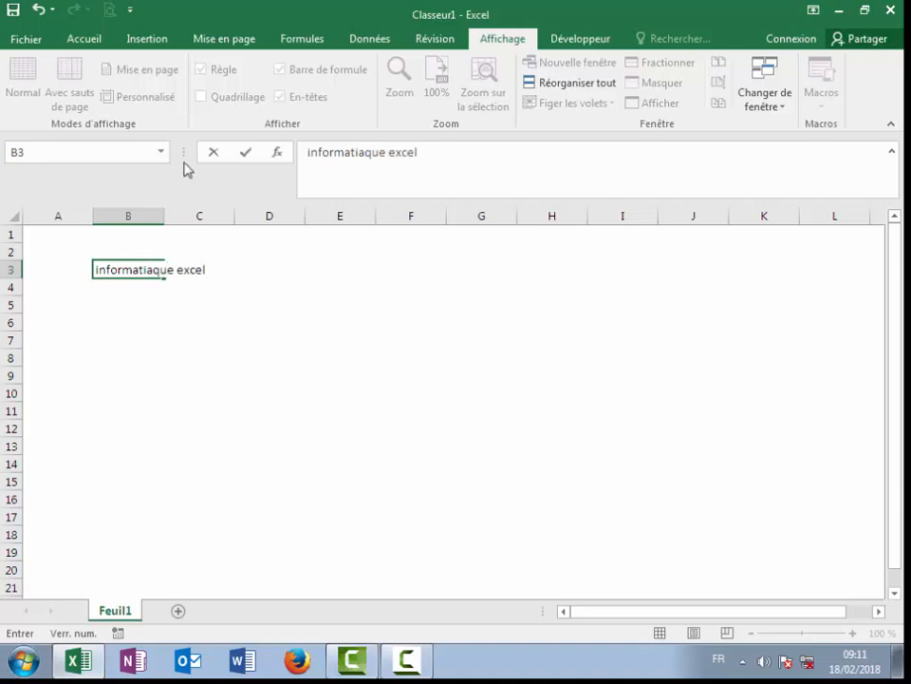
{"action": "left_click", "coordinate": [214, 383]}
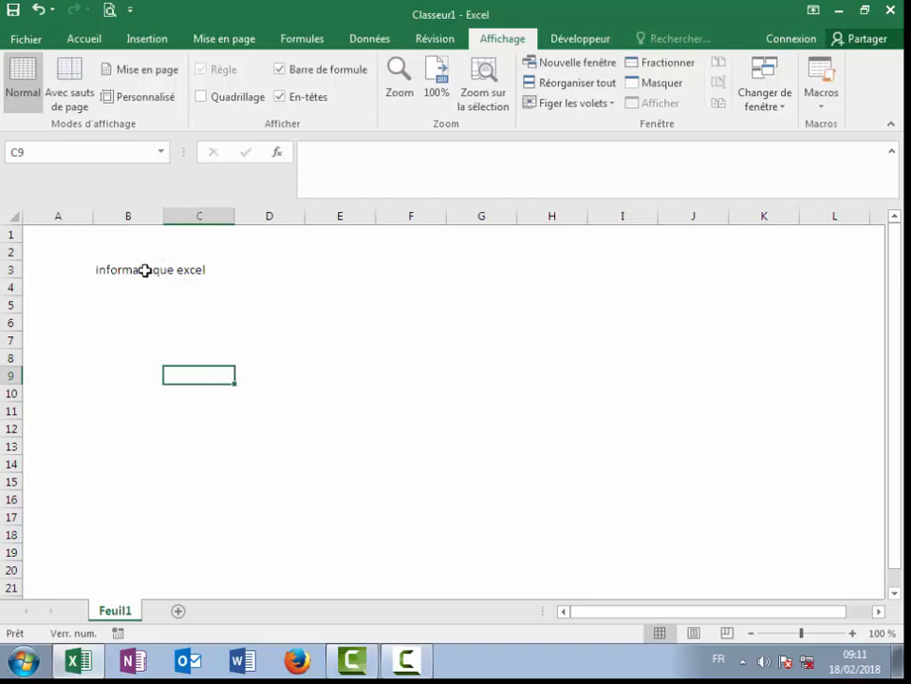
{"action": "left_click", "coordinate": [203, 269]}
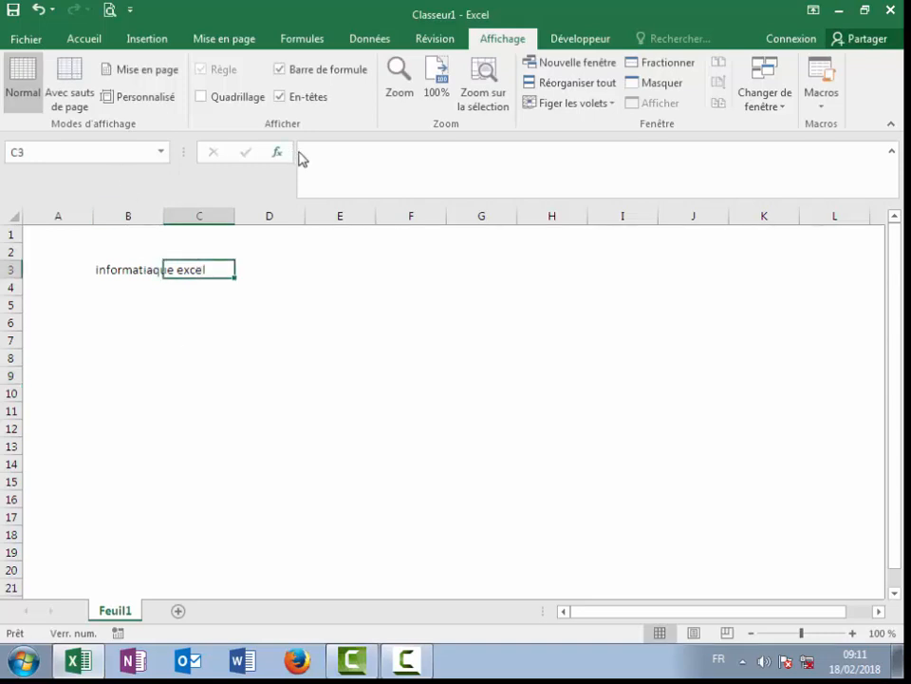
{"action": "left_click", "coordinate": [128, 267]}
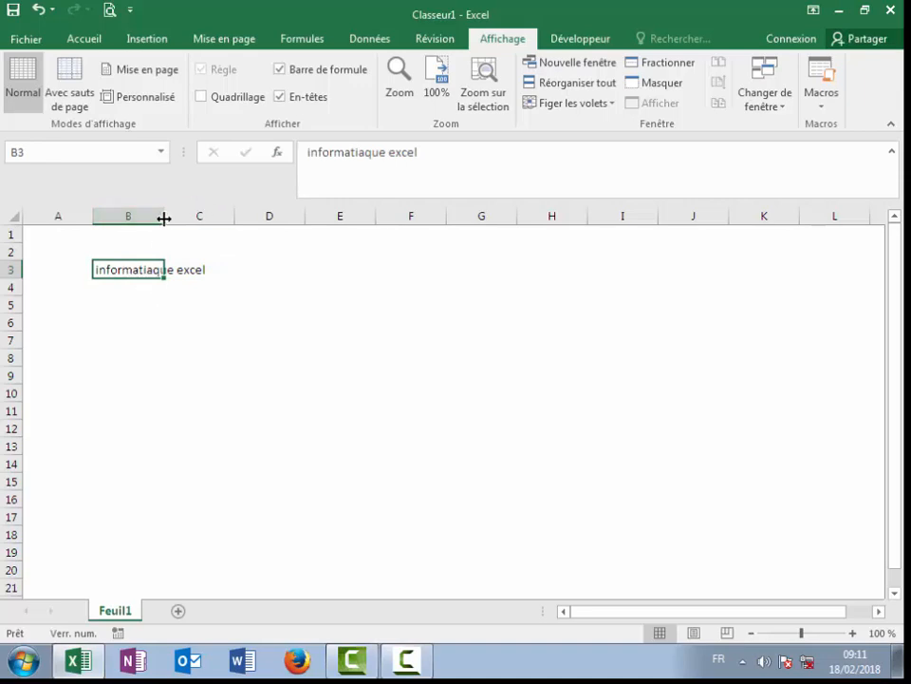
{"action": "mouse_move", "coordinate": [163, 217]}
{"action": "left_mouse_down"}
{"action": "mouse_move", "coordinate": [265, 225]}
{"action": "mouse_move", "coordinate": [132, 213]}
{"action": "mouse_move", "coordinate": [171, 221]}
{"action": "left_mouse_up"}
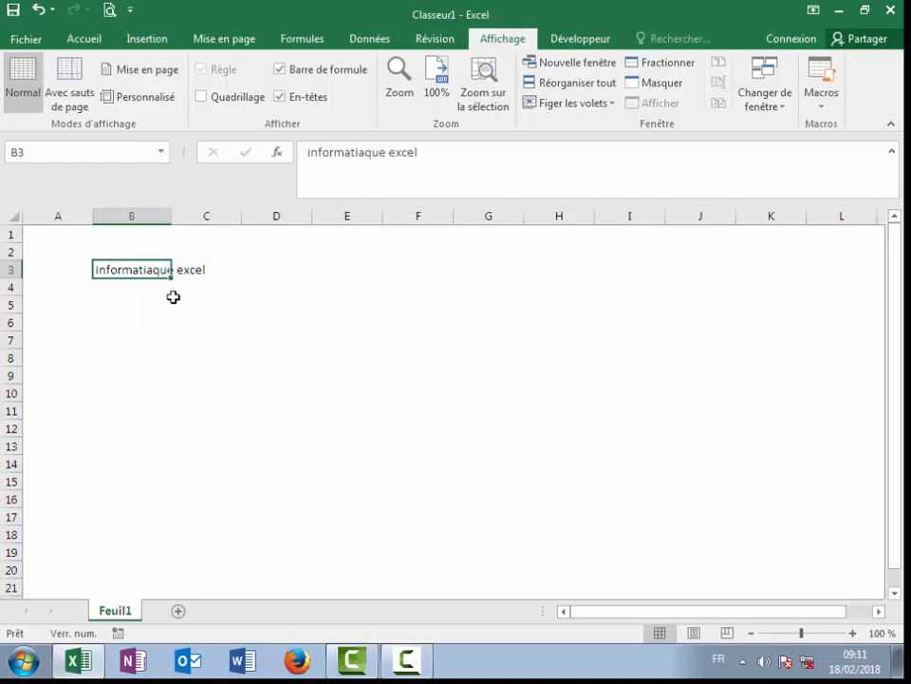
Step: Turn the gridlines back on and delete the contents of cell B3
{"action": "left_click", "coordinate": [175, 298]}
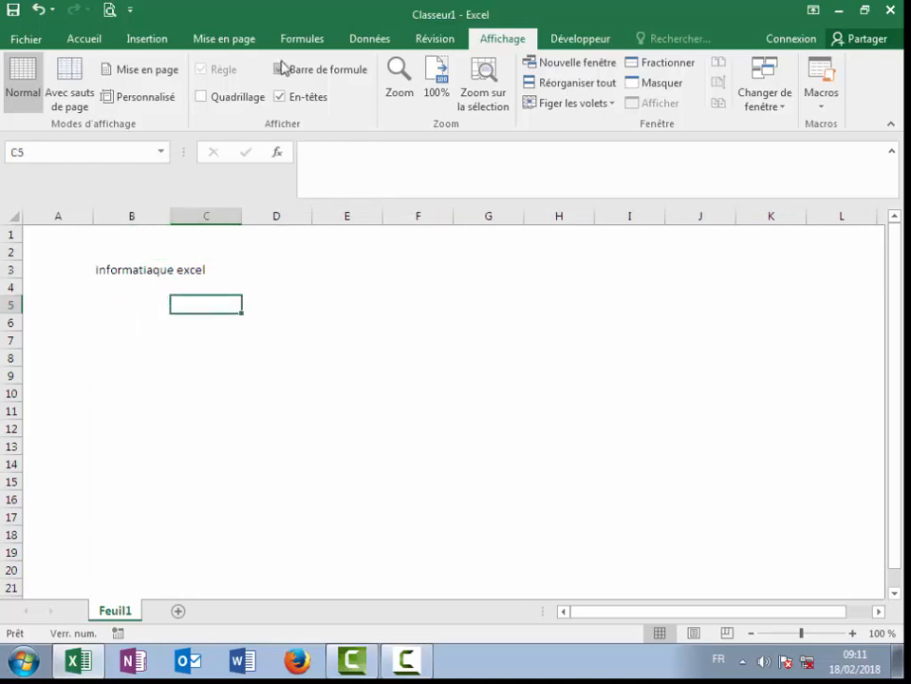
{"action": "left_click", "coordinate": [201, 97]}
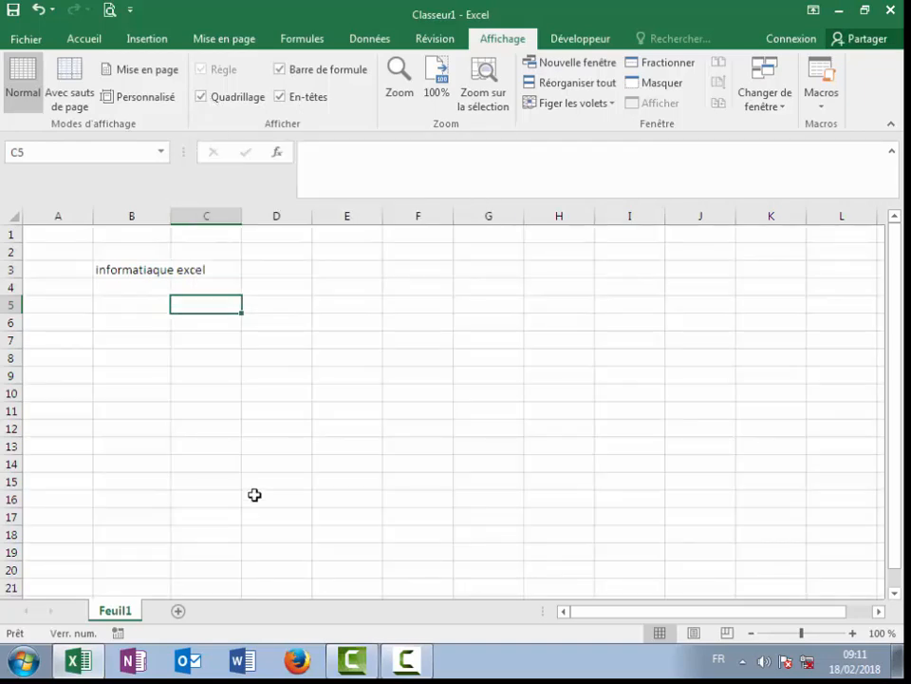
{"action": "left_click", "coordinate": [188, 443]}
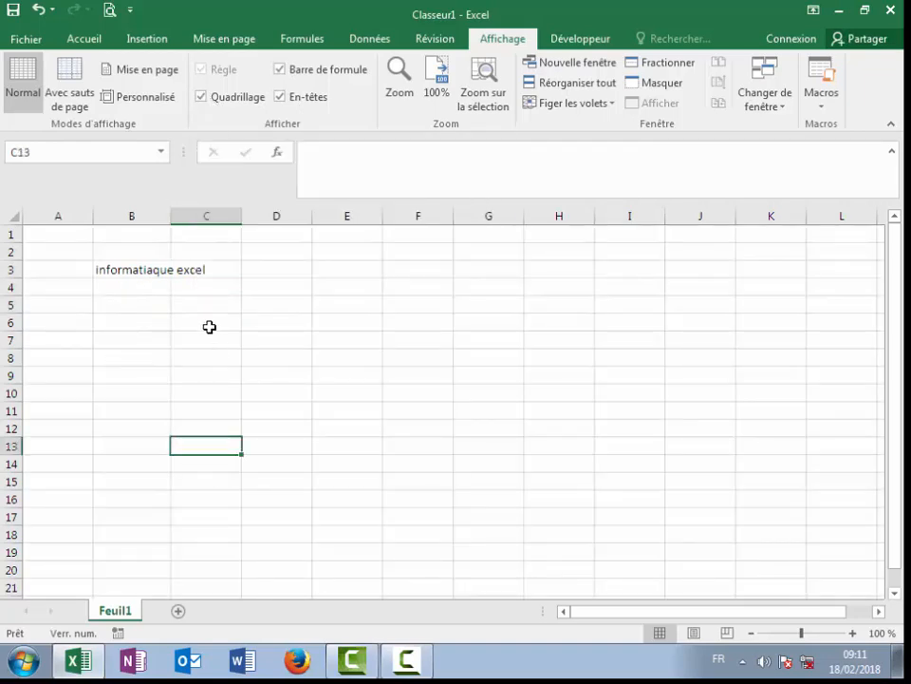
{"action": "left_click", "coordinate": [126, 268]}
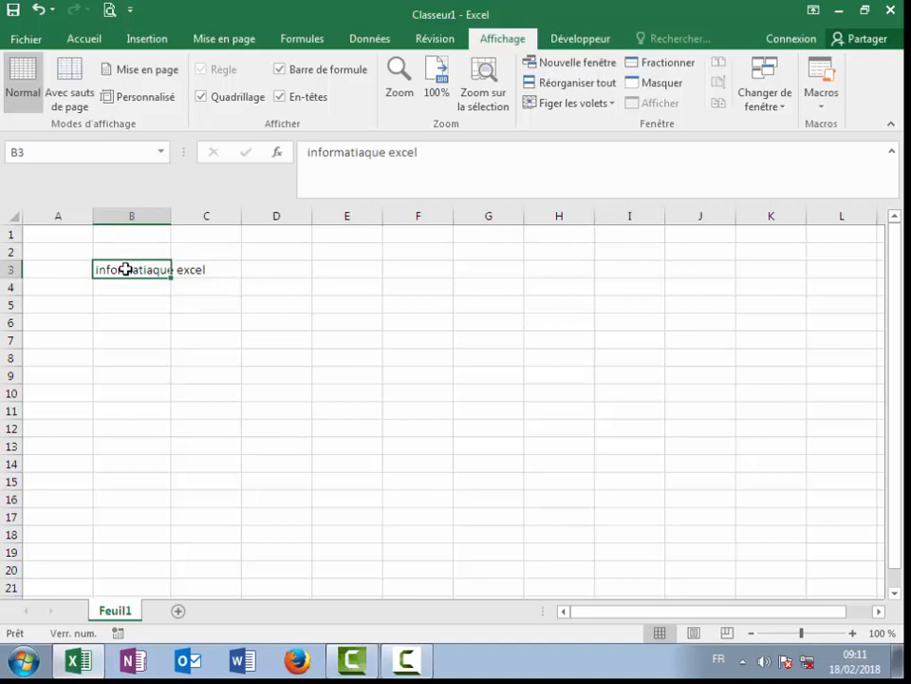
{"action": "key", "text": "Delete"}
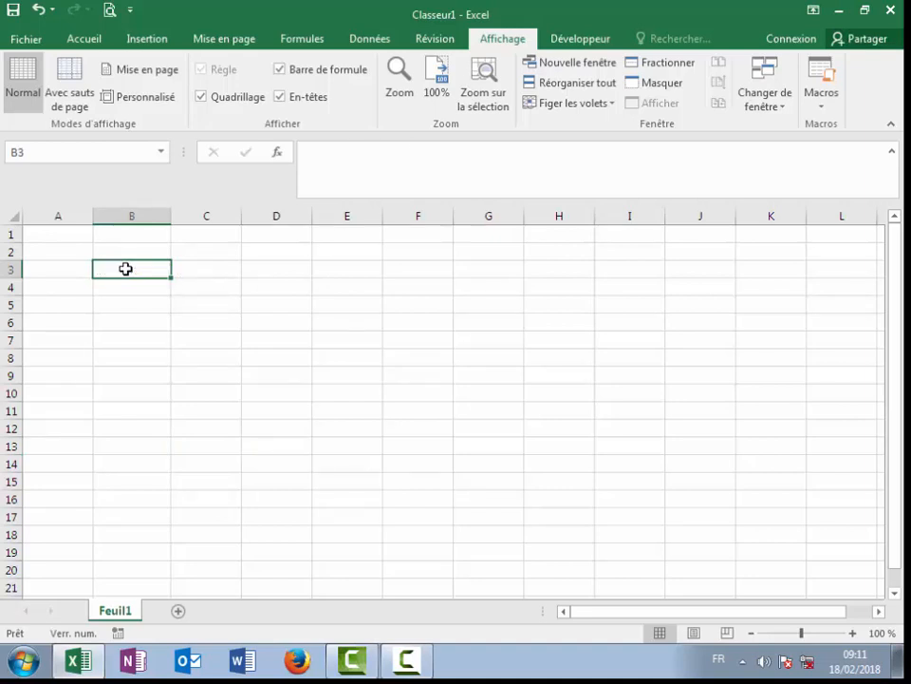
Step: Insert a plain table over B3:F6 with headers Colonne1 to Colonne5
{"action": "left_click", "coordinate": [161, 36]}
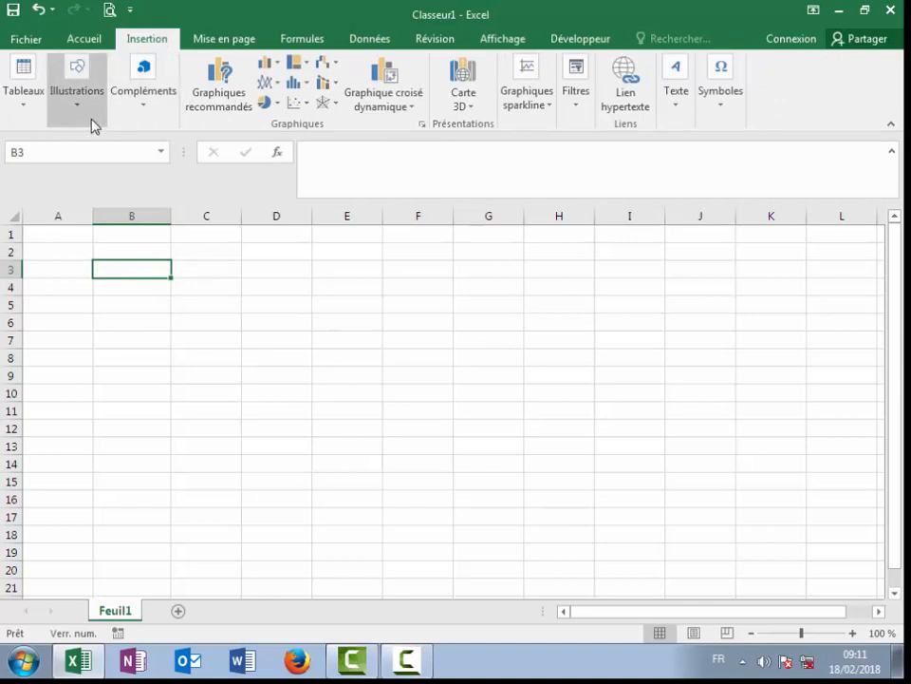
{"action": "left_click", "coordinate": [32, 104]}
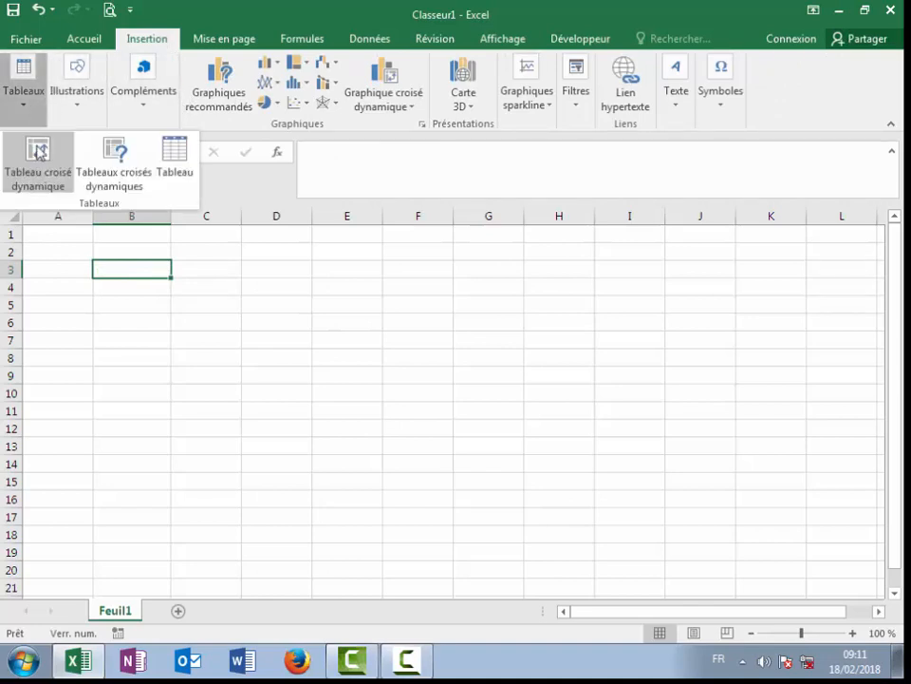
{"action": "left_click", "coordinate": [177, 161]}
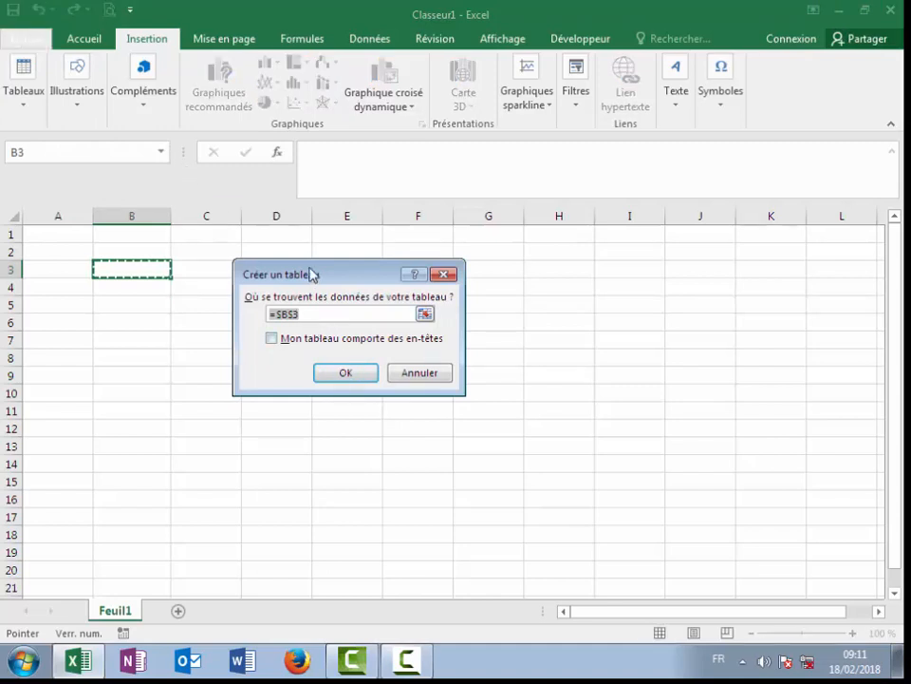
{"action": "left_click_drag", "start_coordinate": [312, 272], "coordinate": [244, 401]}
{"action": "left_click_drag", "start_coordinate": [136, 267], "coordinate": [436, 326]}
{"action": "left_click", "coordinate": [305, 509]}
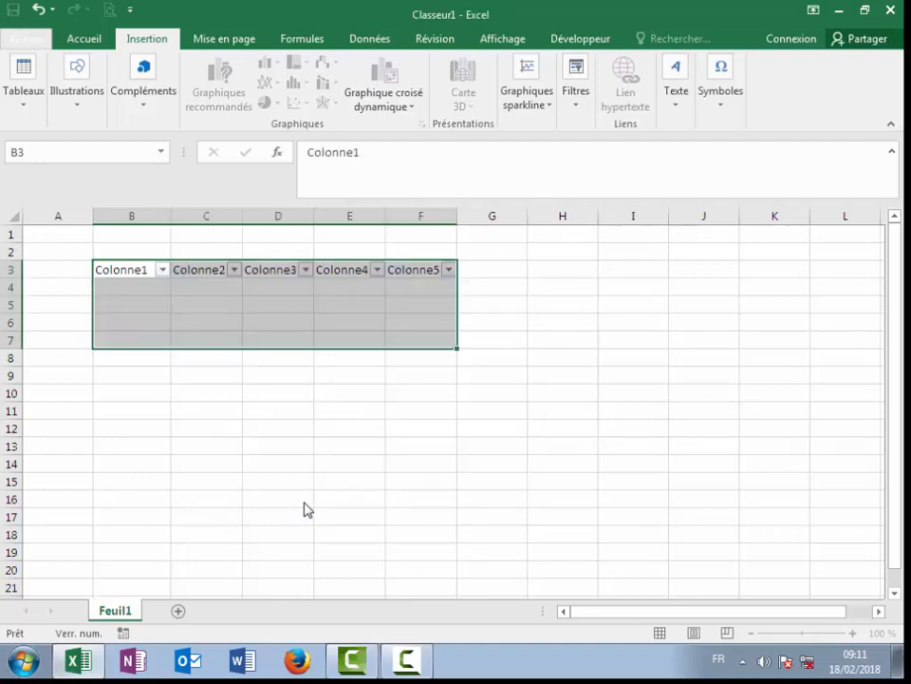
Step: Undo the table creation twice so the sheet holds no table
{"action": "left_click", "coordinate": [213, 290]}
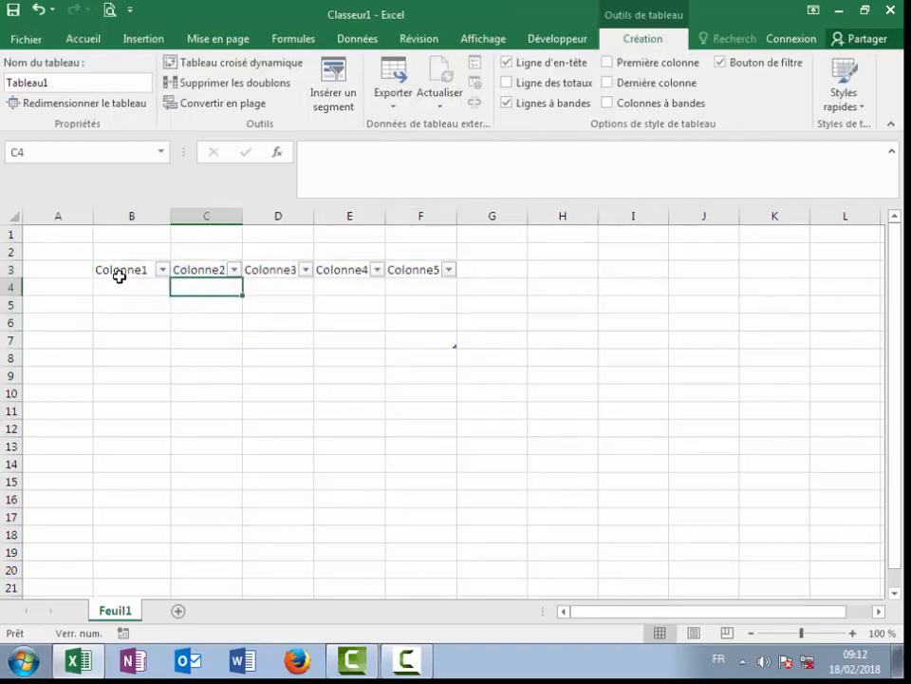
{"action": "left_click_drag", "start_coordinate": [117, 268], "coordinate": [405, 281]}
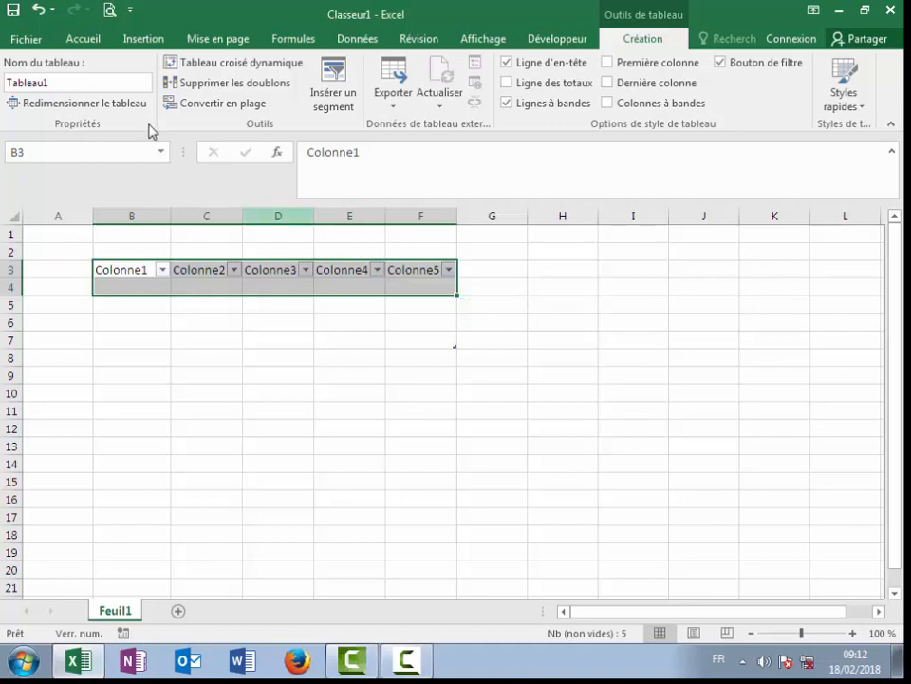
{"action": "left_click", "coordinate": [37, 10]}
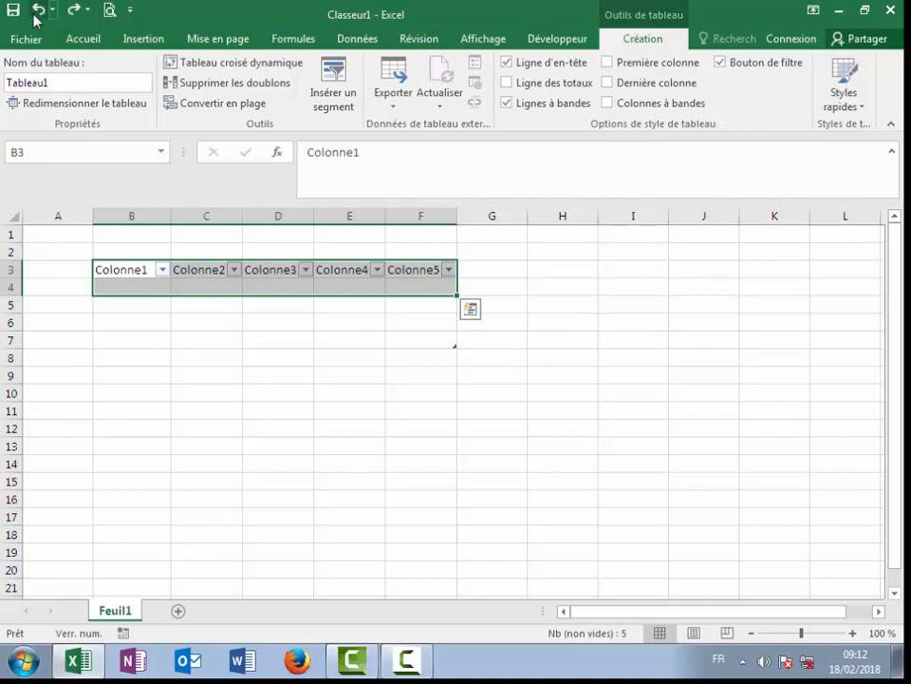
{"action": "left_click", "coordinate": [38, 11]}
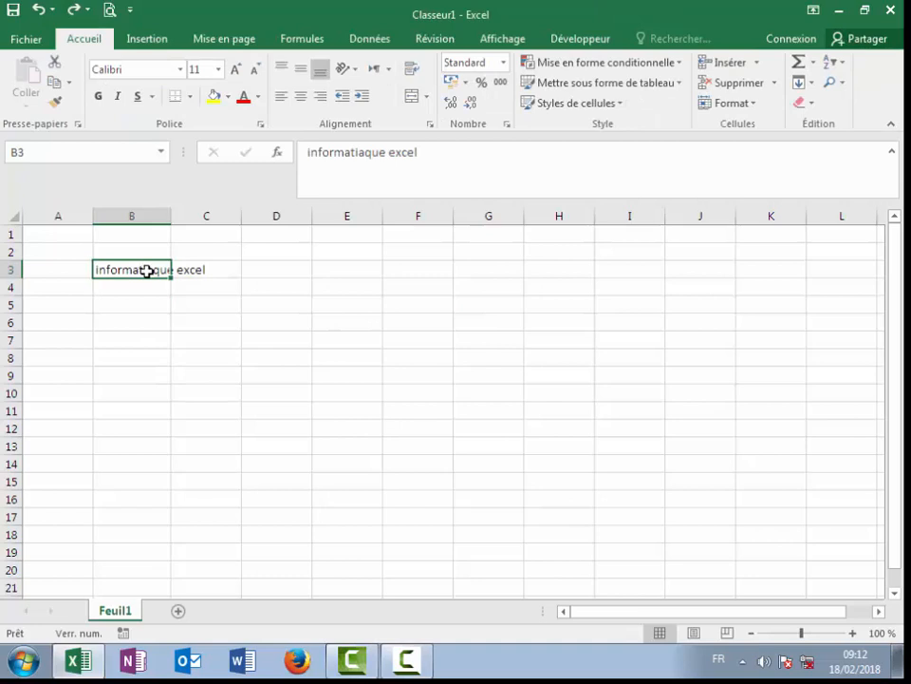
Step: Clear B3's old text and enter the header Prénom in cell A3
{"action": "key", "text": "Delete"}
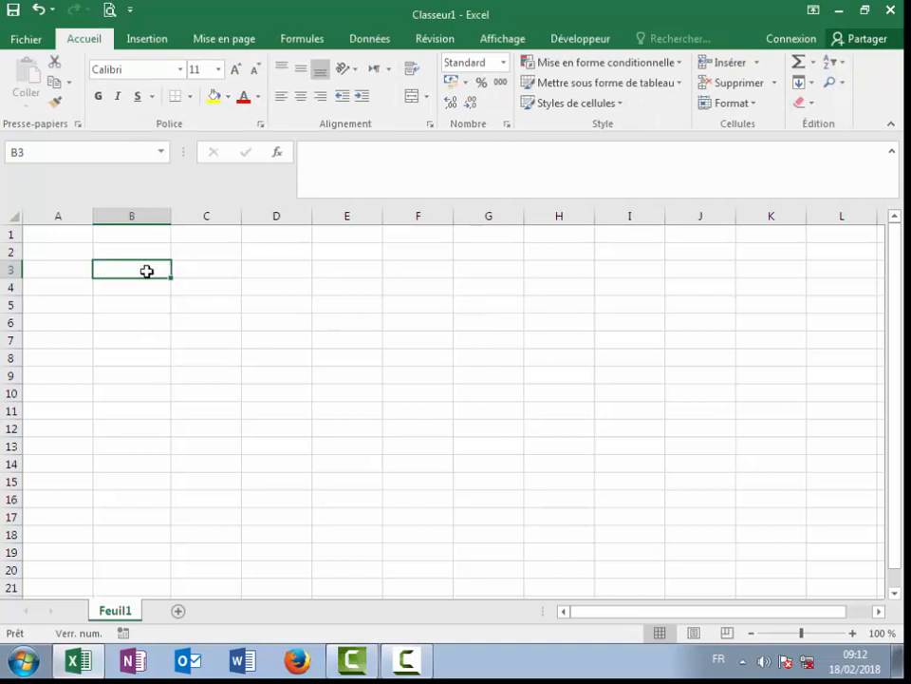
{"action": "left_click", "coordinate": [58, 276]}
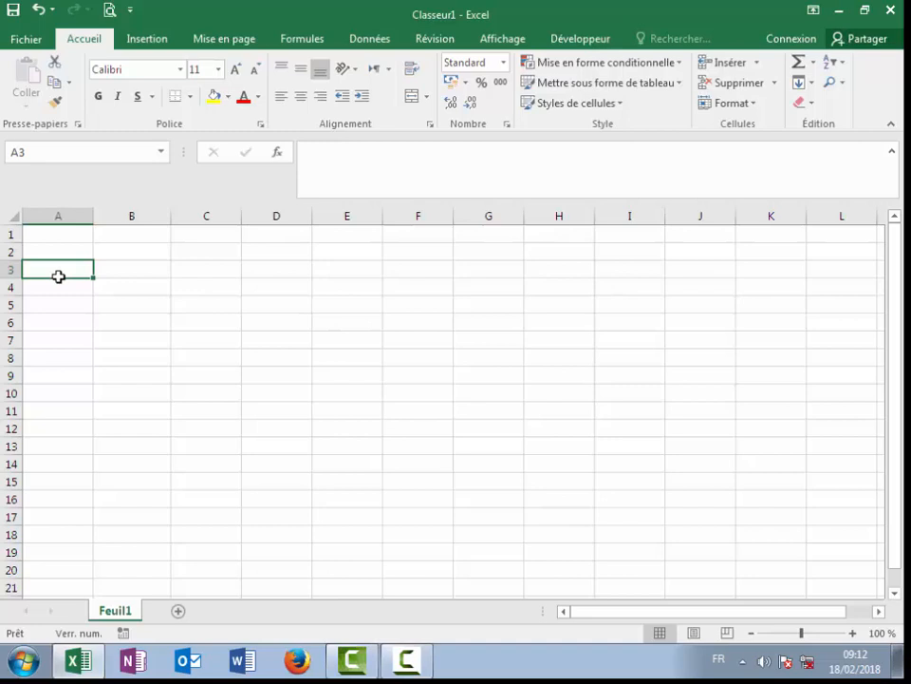
{"action": "type", "text": "Préno"}
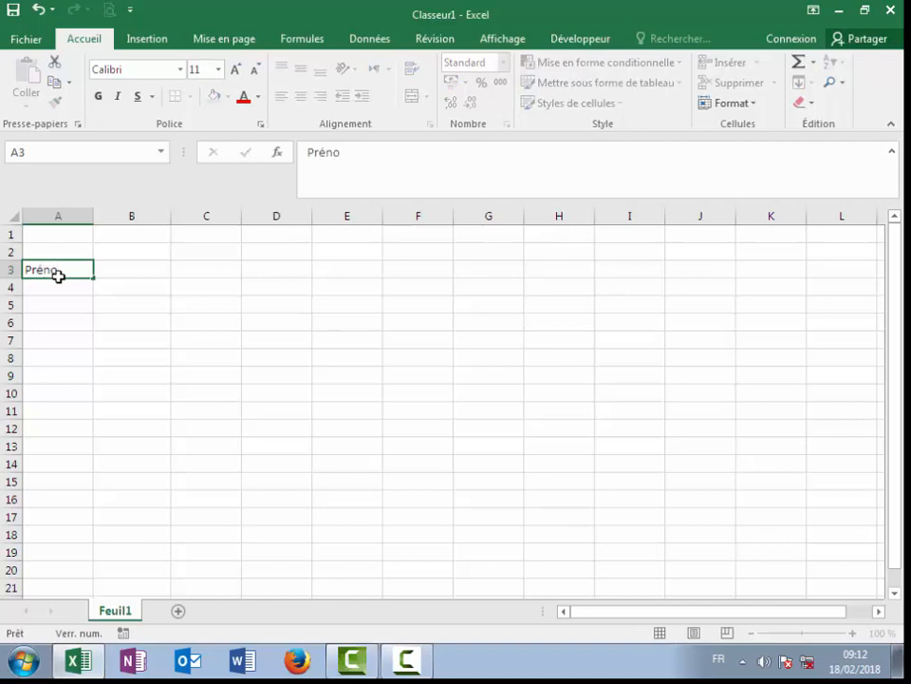
{"action": "key", "text": "Tab"}
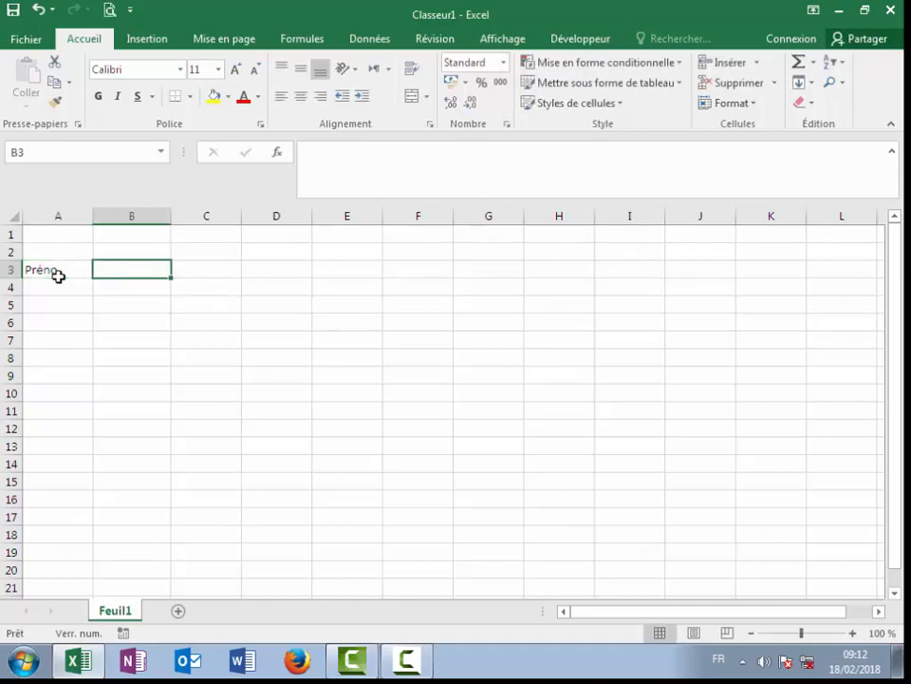
{"action": "left_click", "coordinate": [65, 273]}
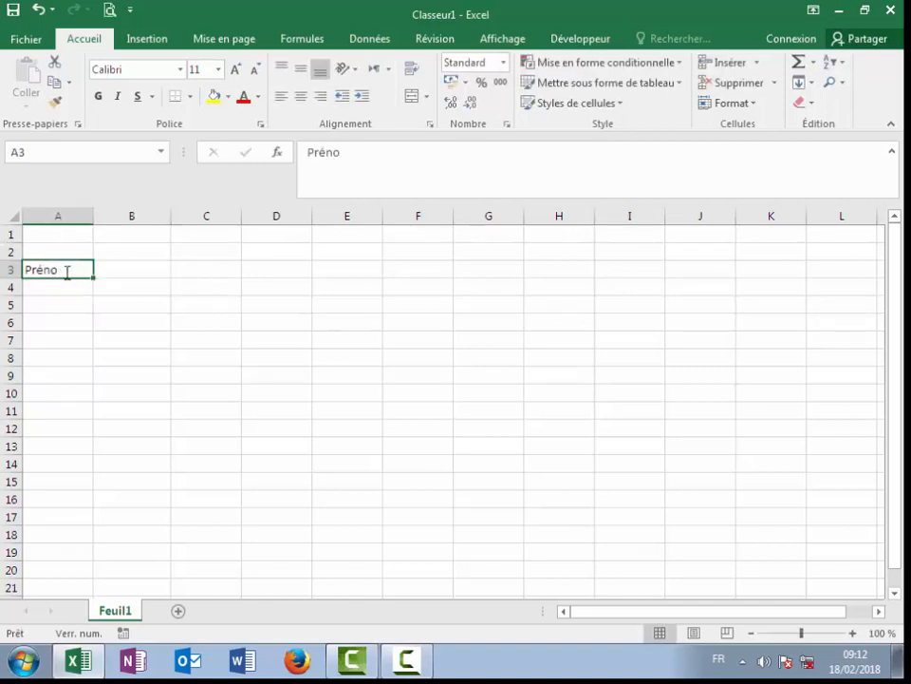
{"action": "double_click", "coordinate": [67, 272]}
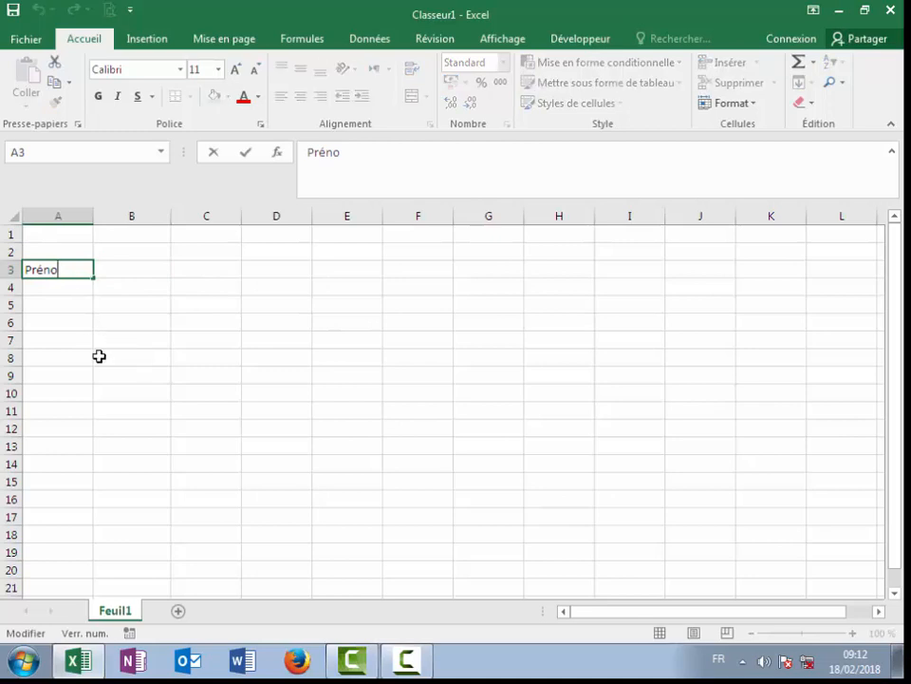
{"action": "type", "text": "m"}
{"action": "key", "text": "Tab"}
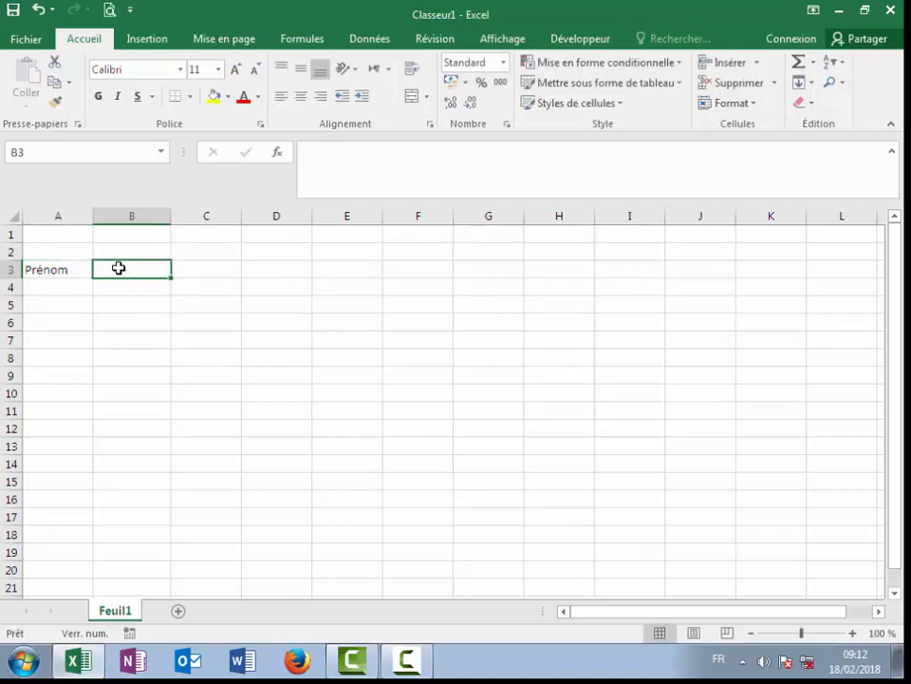
Step: Add headers nom, téléphone and date de naissance in B3:D3, widening column D
{"action": "type", "text": "nom"}
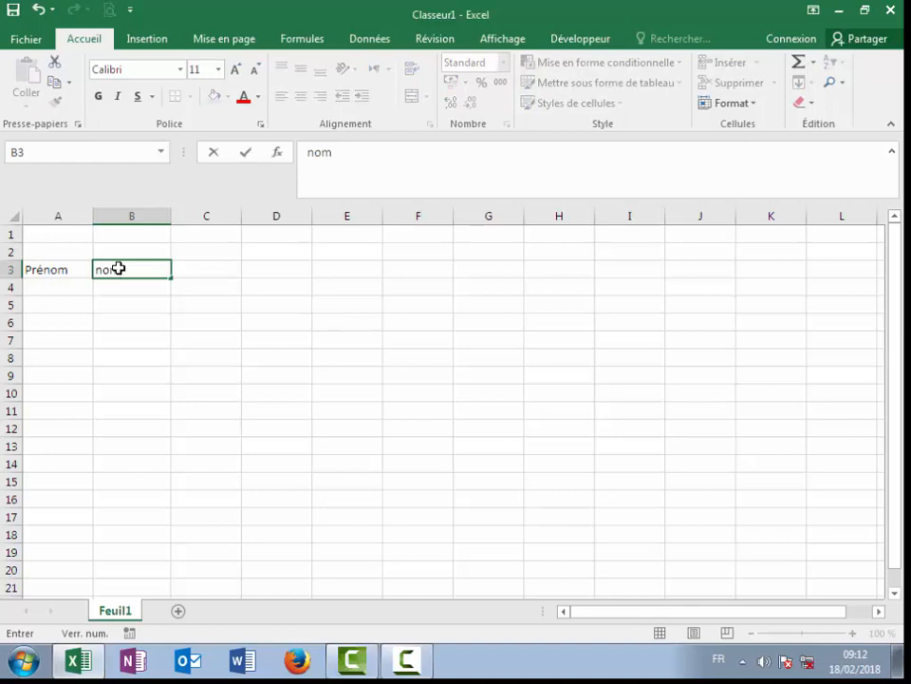
{"action": "key", "text": "Tab"}
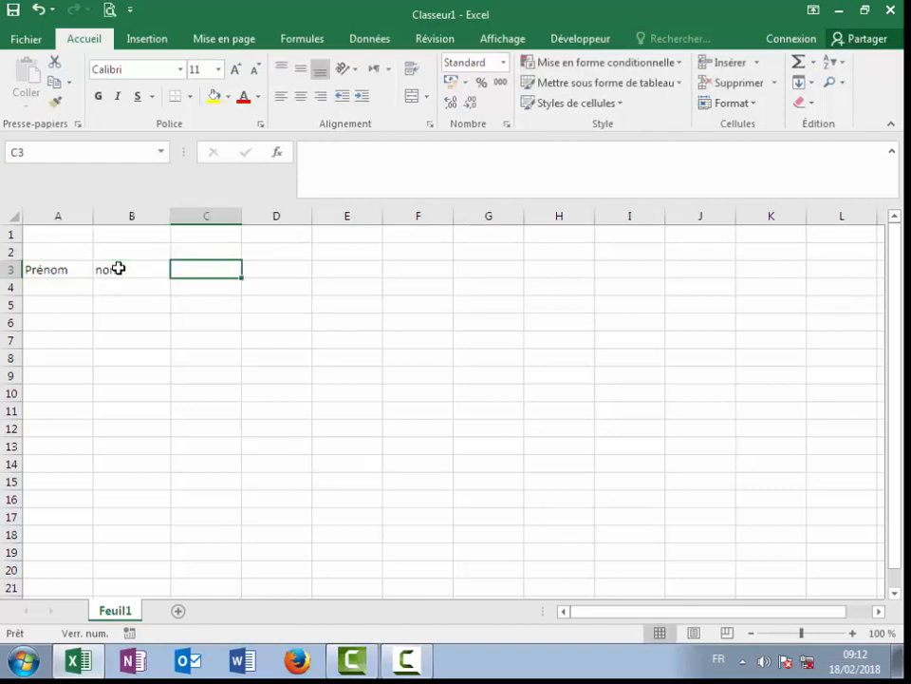
{"action": "type", "text": "téléphone"}
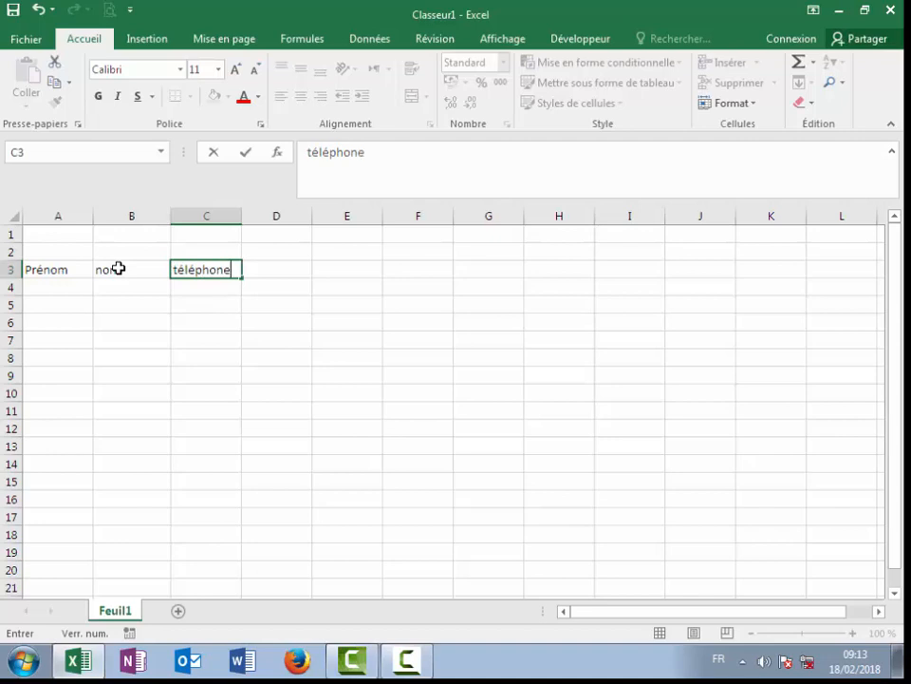
{"action": "key", "text": "Tab"}
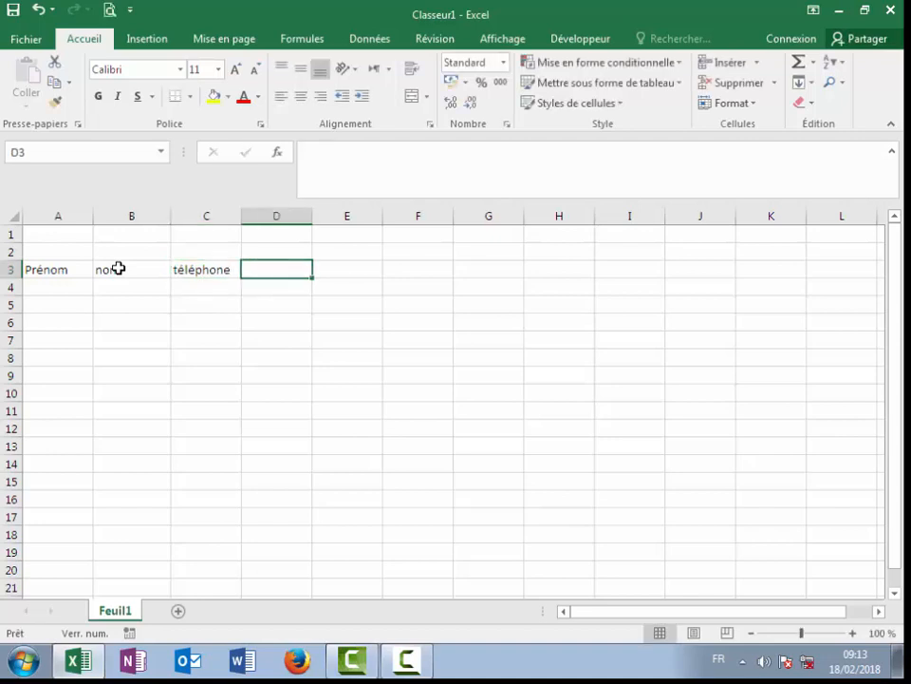
{"action": "type", "text": "date "}
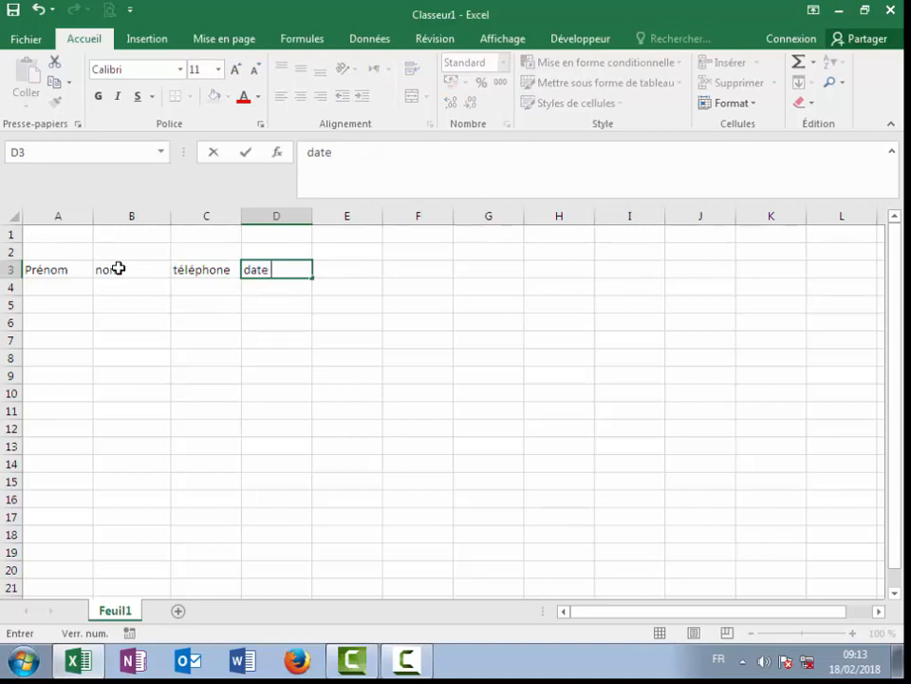
{"action": "type", "text": "de naissance"}
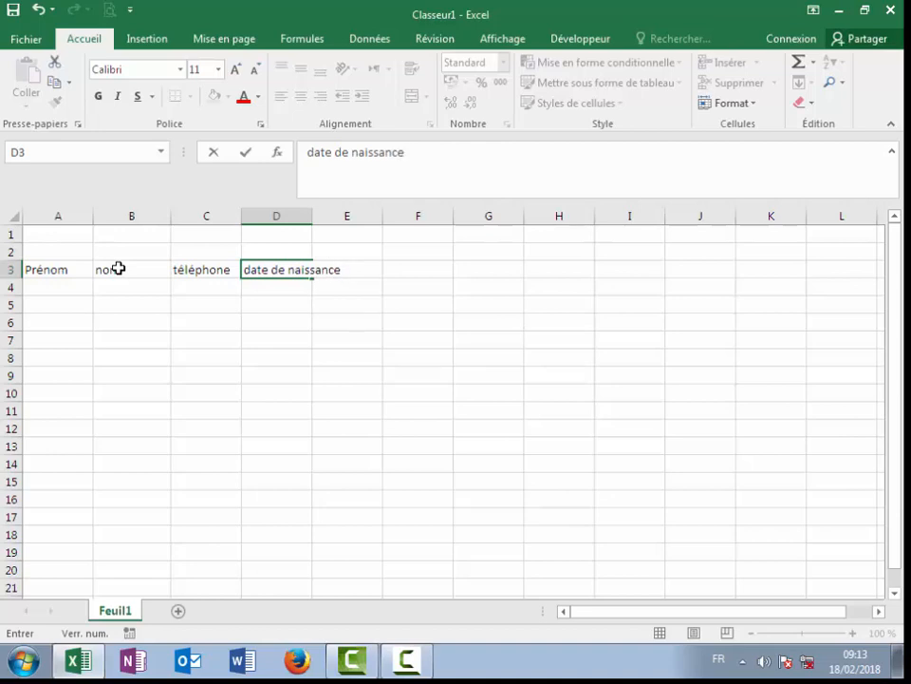
{"action": "key", "text": "Tab"}
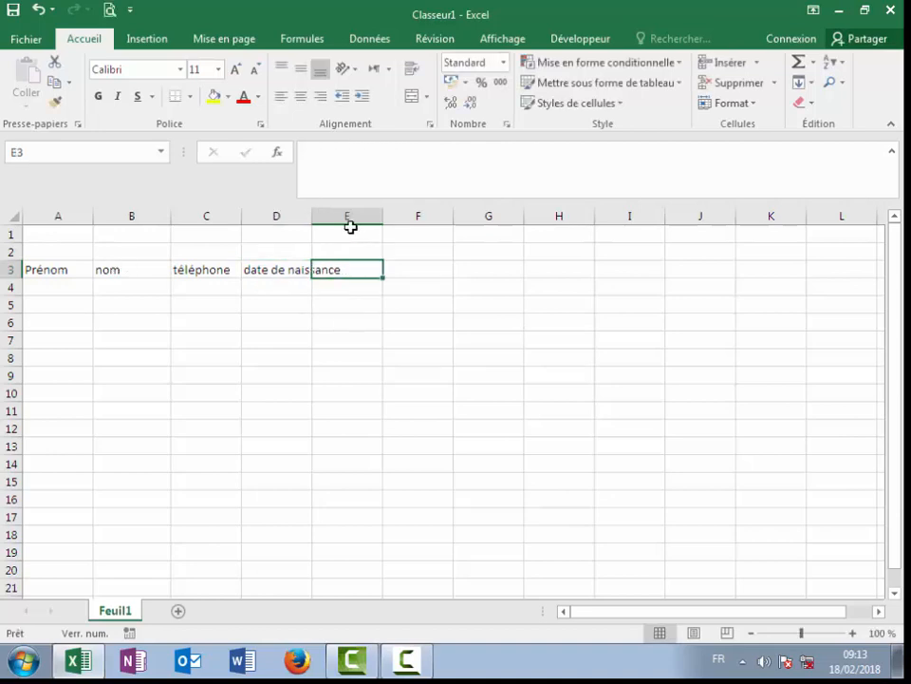
{"action": "left_click_drag", "start_coordinate": [313, 217], "coordinate": [354, 285]}
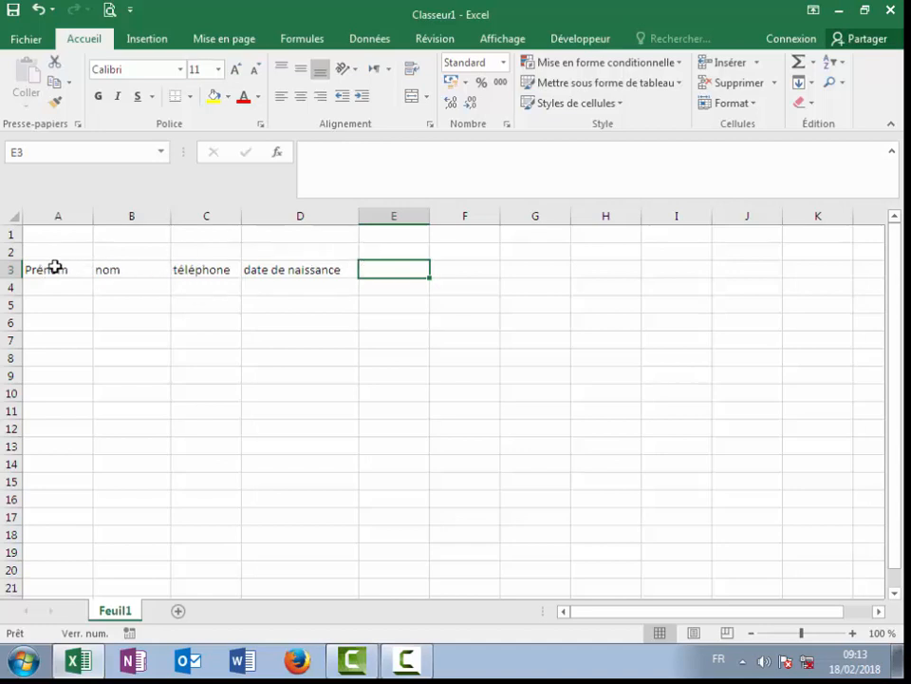
Step: Apply Toutes les bordures to the contact range A3:D20
{"action": "left_click_drag", "start_coordinate": [56, 268], "coordinate": [344, 565]}
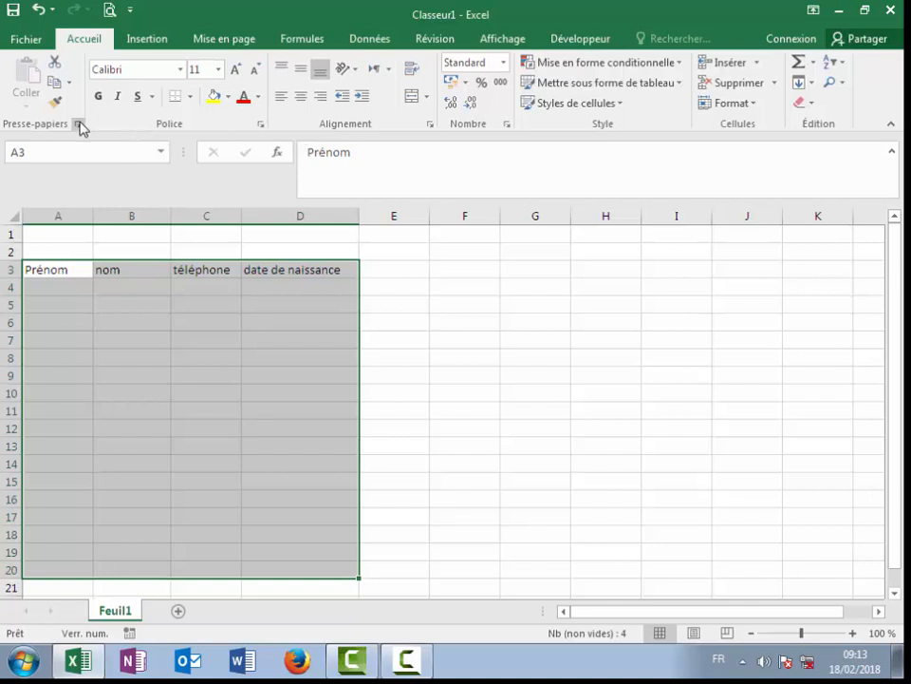
{"action": "left_click", "coordinate": [190, 97]}
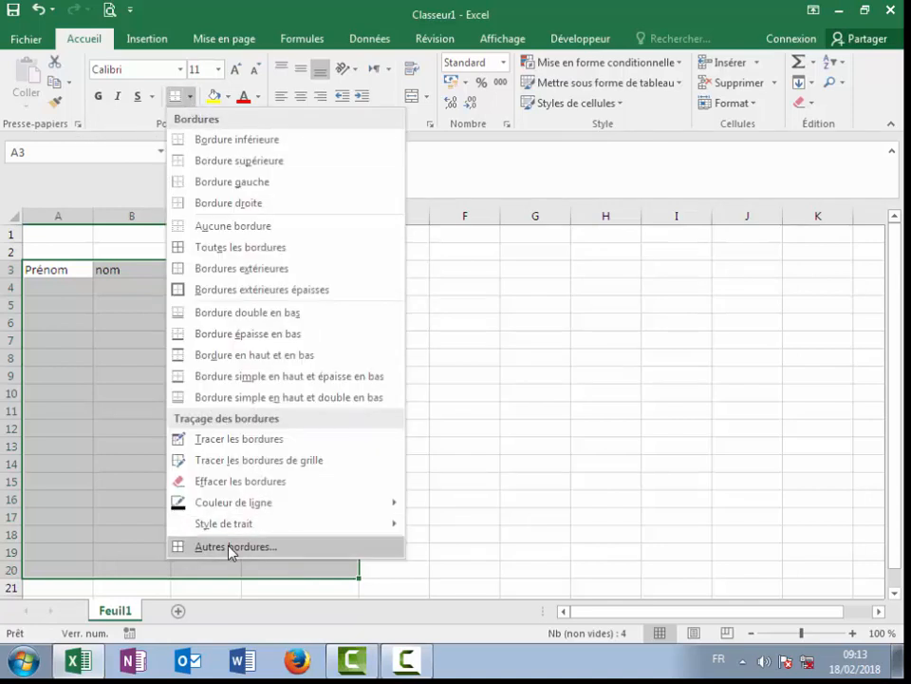
{"action": "left_click", "coordinate": [231, 249]}
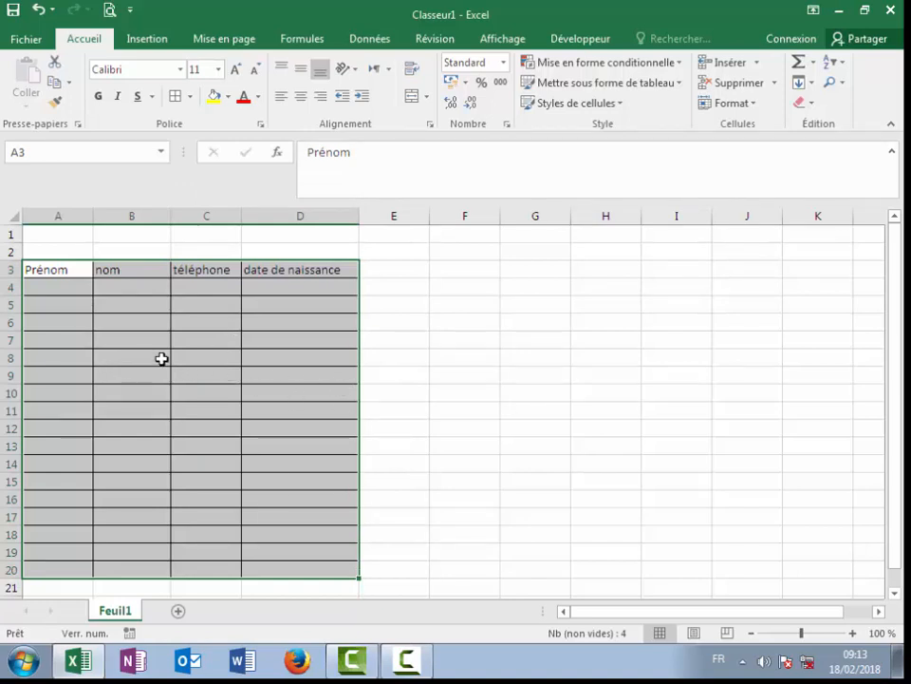
{"action": "left_click", "coordinate": [191, 97]}
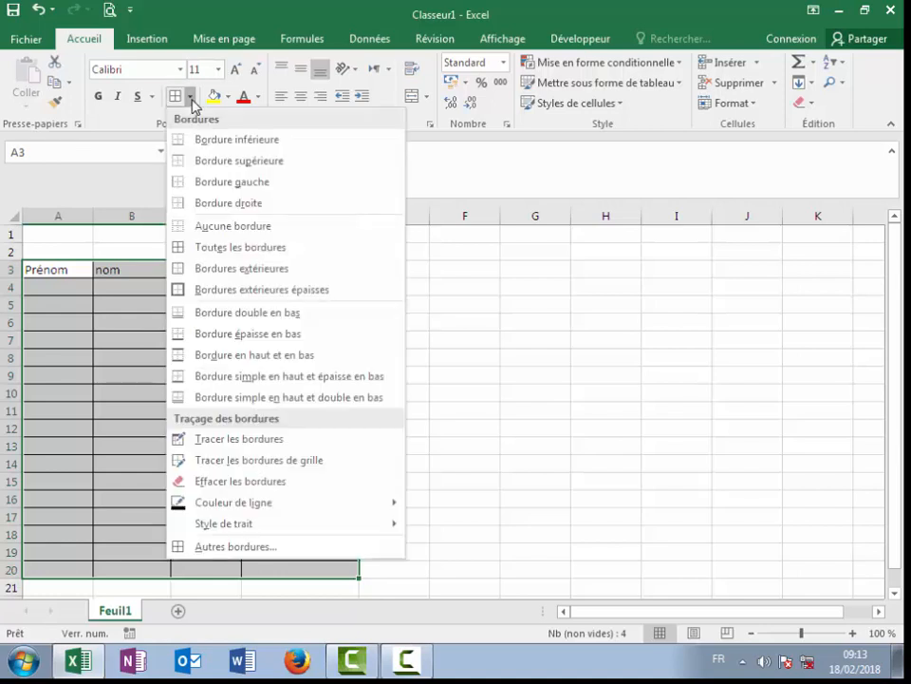
Step: Make the inner horizontal borders of A3:D20 a medium dashed line style
{"action": "left_click", "coordinate": [244, 548]}
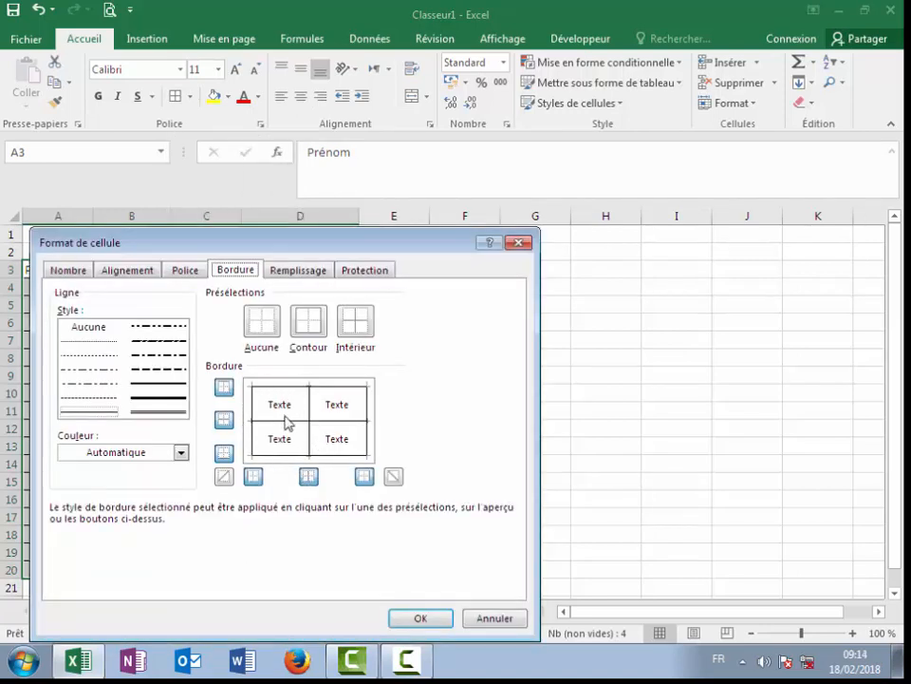
{"action": "left_click", "coordinate": [145, 371]}
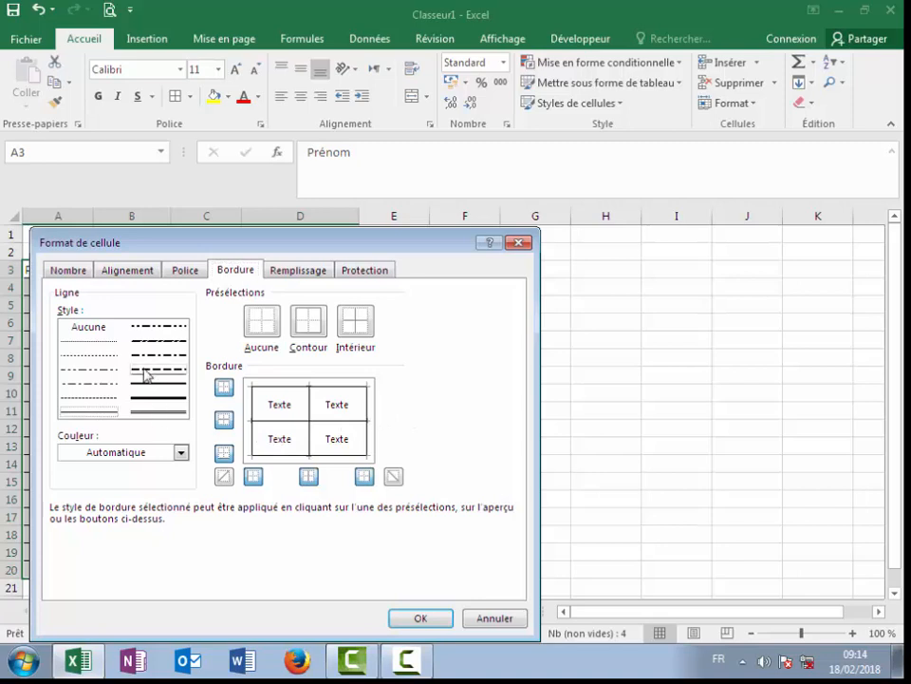
{"action": "left_click", "coordinate": [292, 429]}
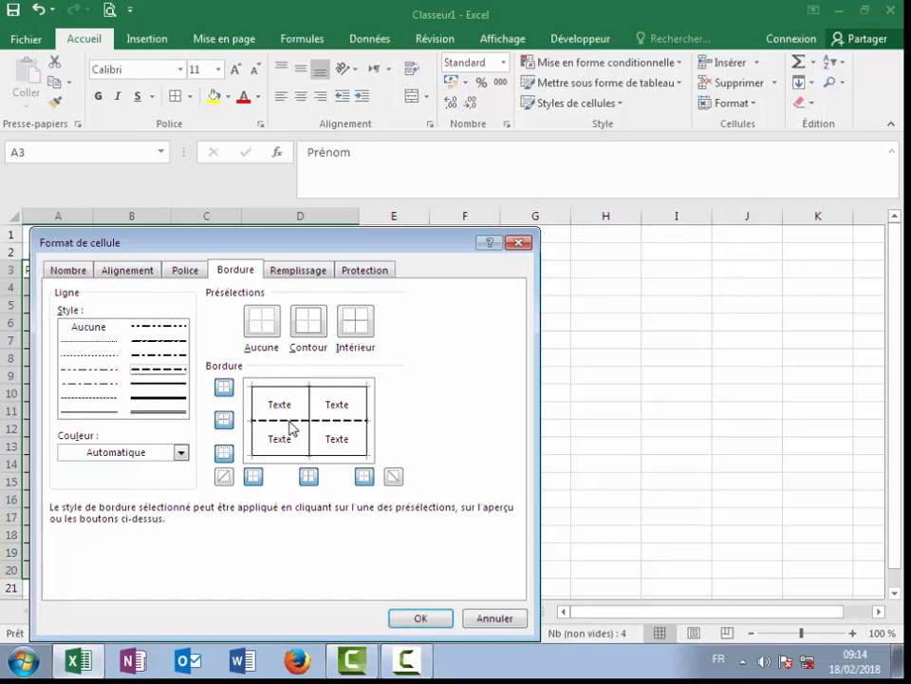
{"action": "left_click", "coordinate": [410, 622]}
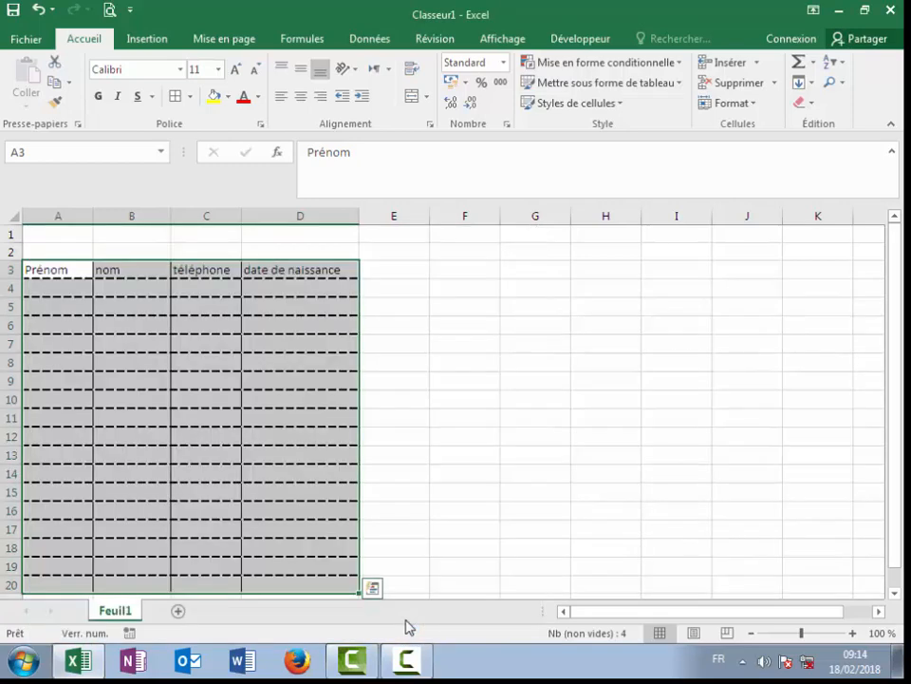
{"action": "left_click", "coordinate": [496, 385]}
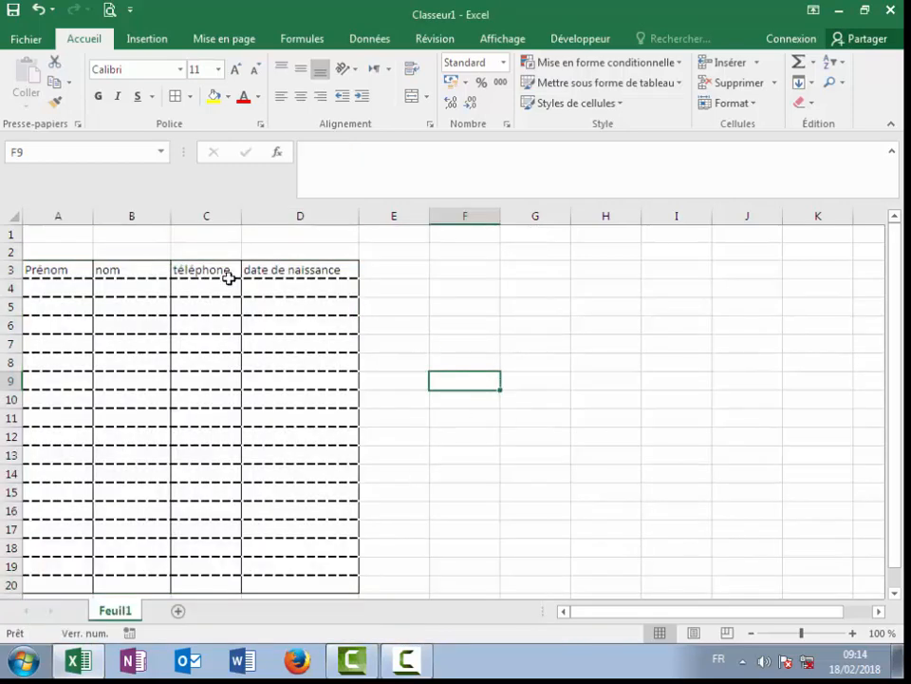
Step: Fill header cells A3:D3, Prénom through date de naissance, with standard green
{"action": "left_click_drag", "start_coordinate": [44, 269], "coordinate": [295, 265]}
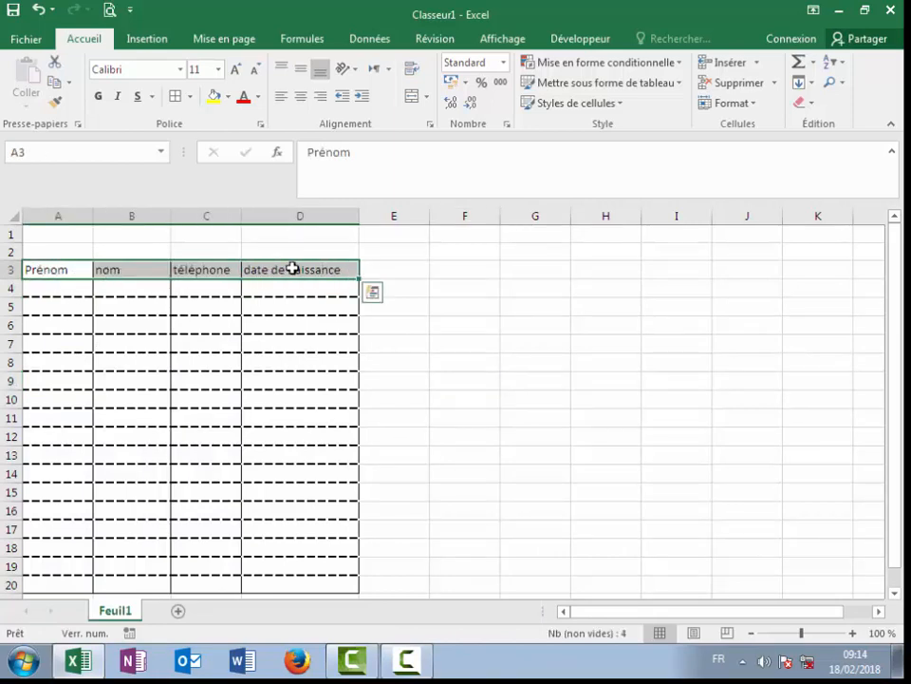
{"action": "left_click", "coordinate": [227, 97]}
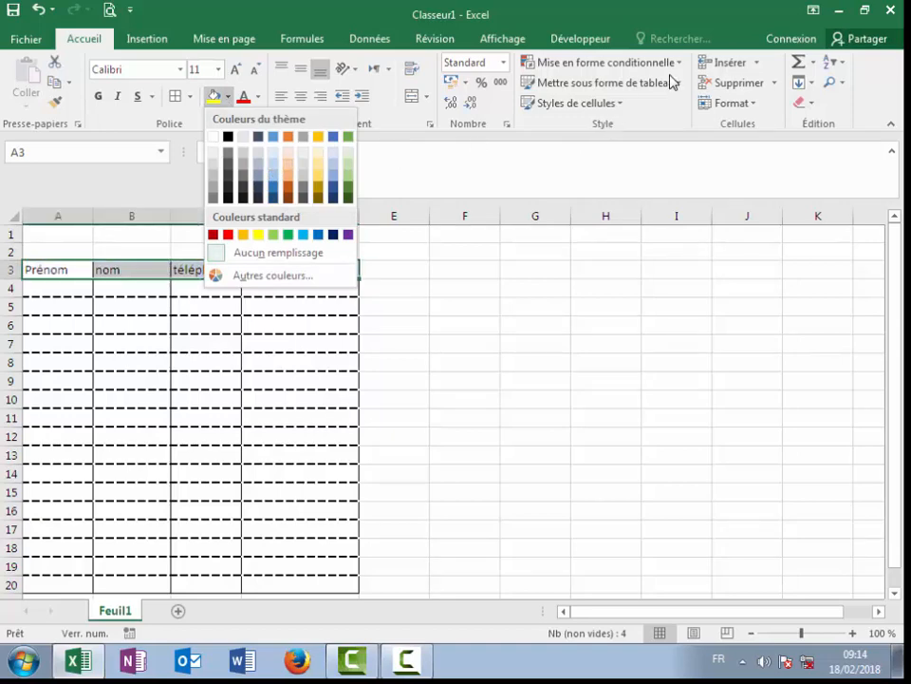
{"action": "left_click", "coordinate": [619, 106]}
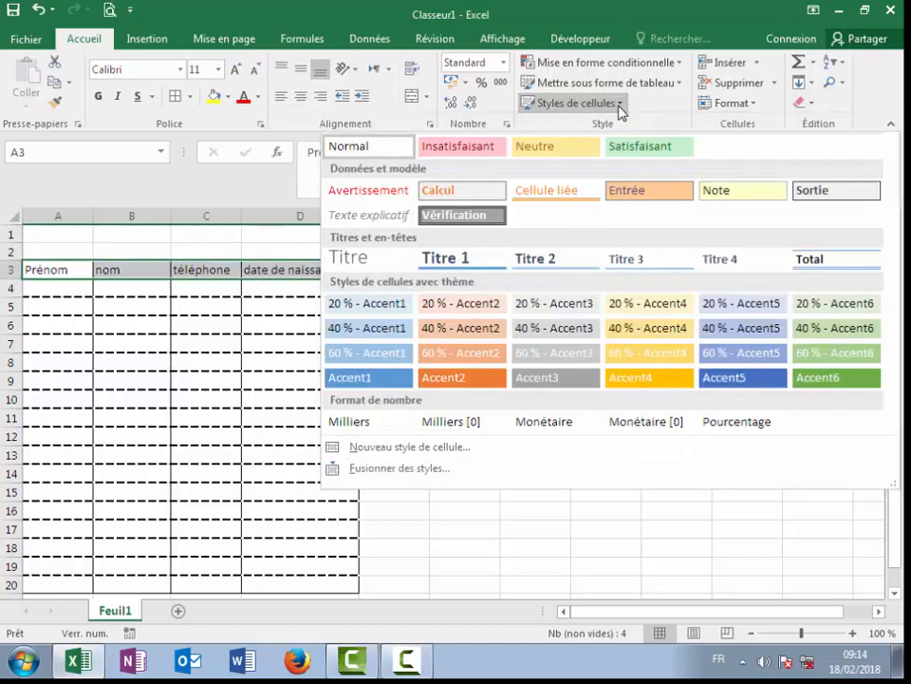
{"action": "left_click", "coordinate": [619, 107]}
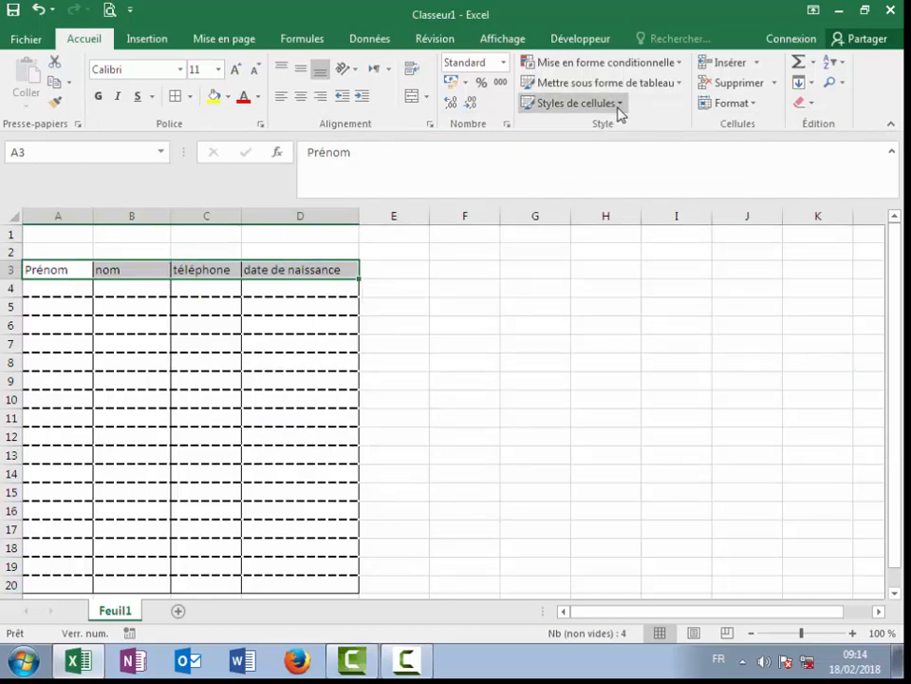
{"action": "left_click", "coordinate": [619, 106]}
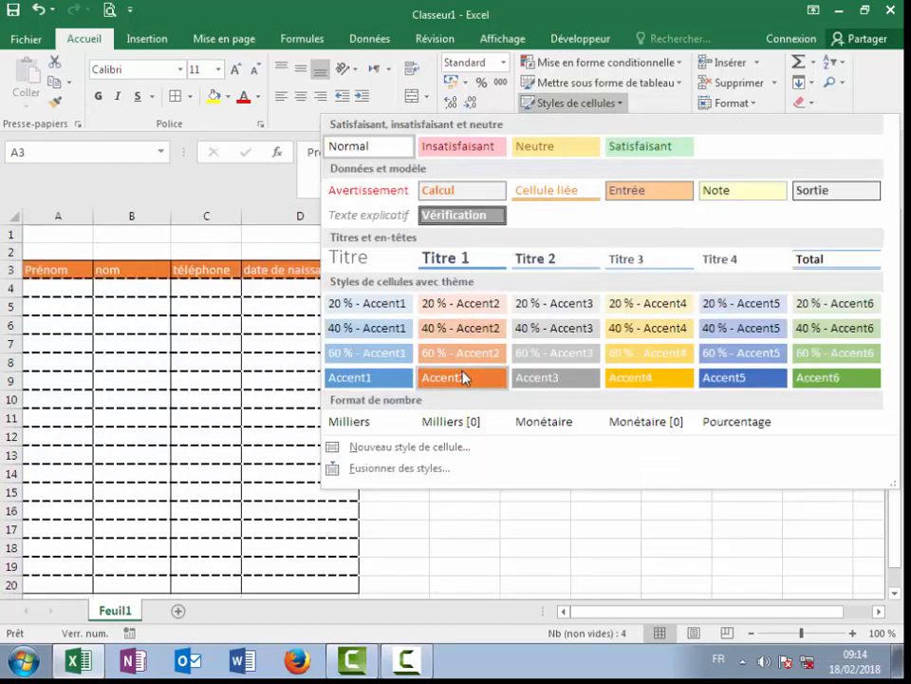
{"action": "left_click", "coordinate": [228, 97]}
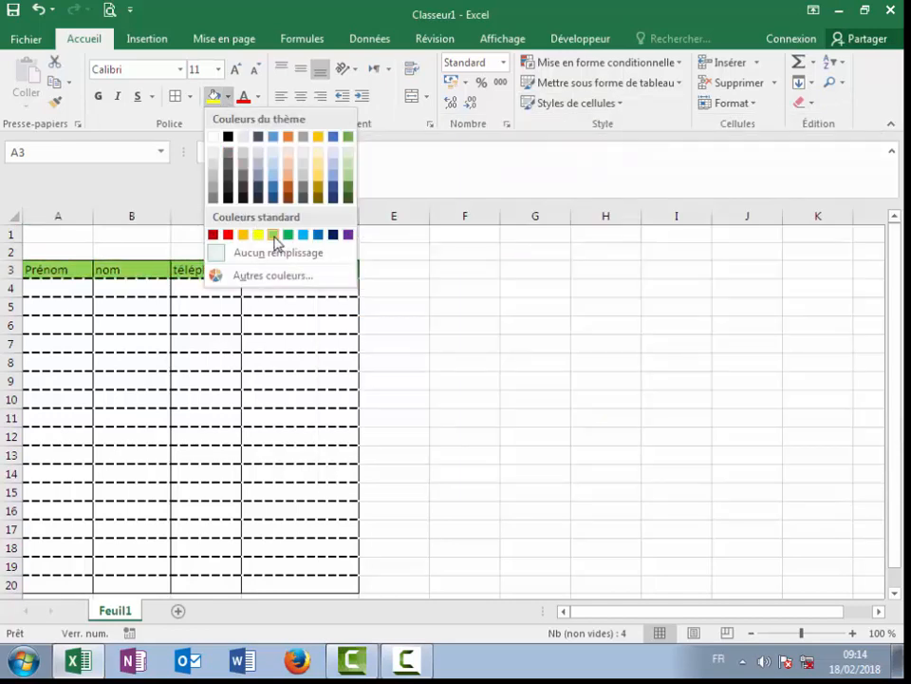
{"action": "left_click", "coordinate": [273, 236]}
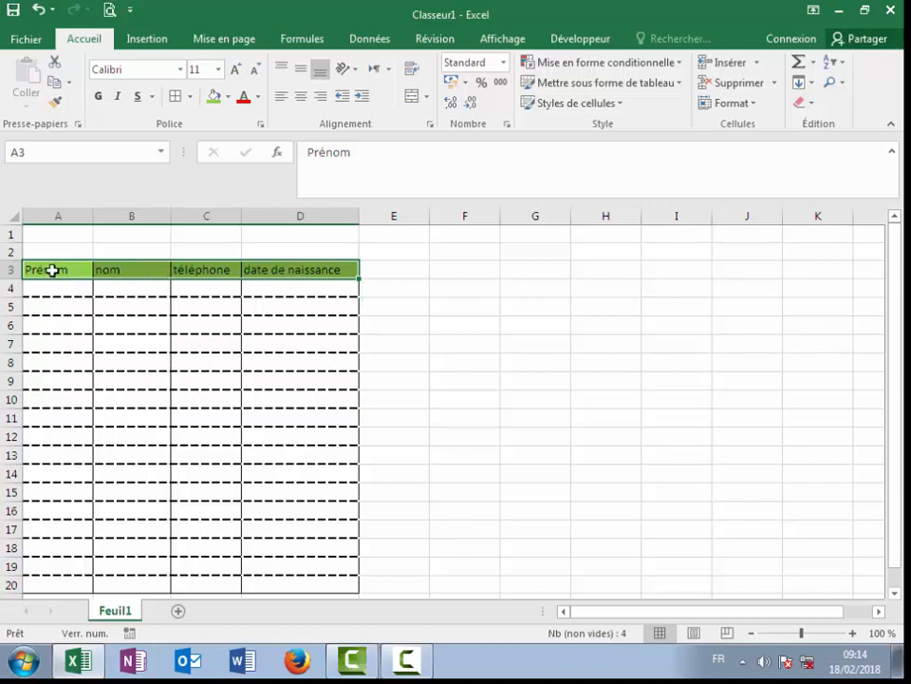
Step: Centre the A3:D3 header labels horizontally and vertically, and set row 3 to height 19,50
{"action": "left_click", "coordinate": [302, 99]}
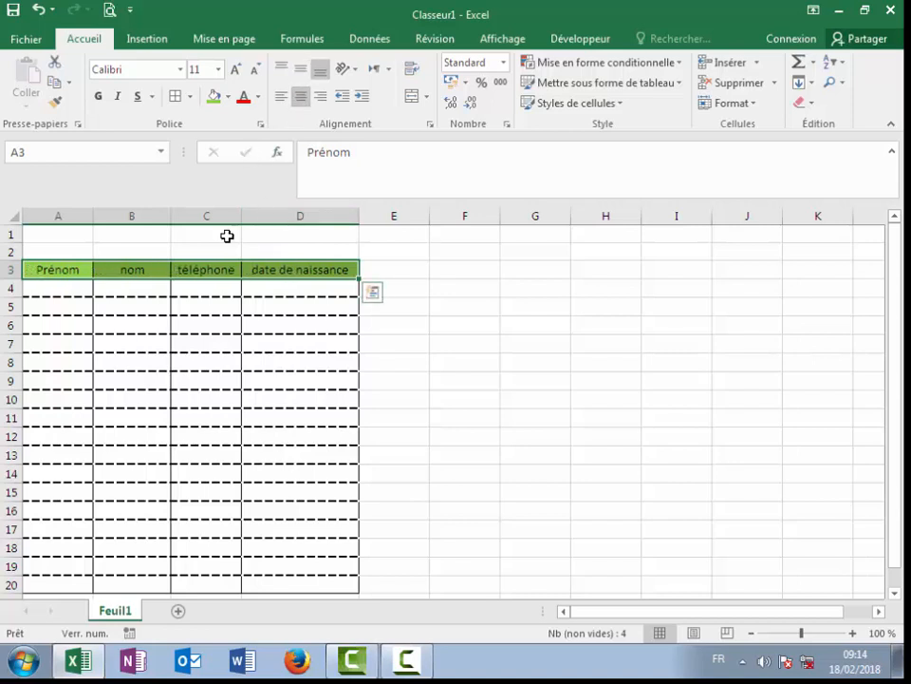
{"action": "left_click_drag", "start_coordinate": [12, 279], "coordinate": [13, 321]}
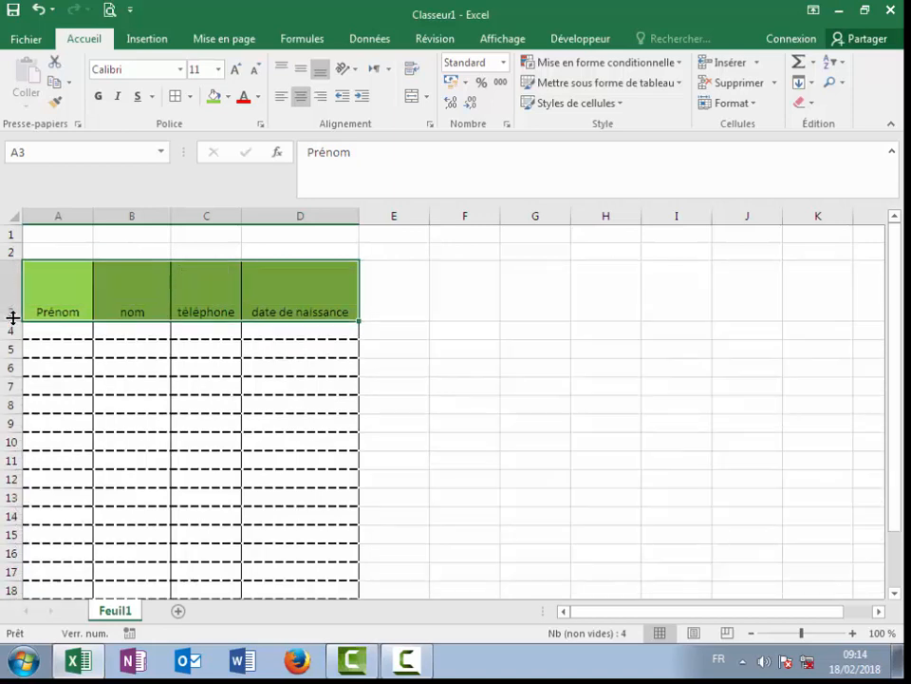
{"action": "left_click", "coordinate": [301, 70]}
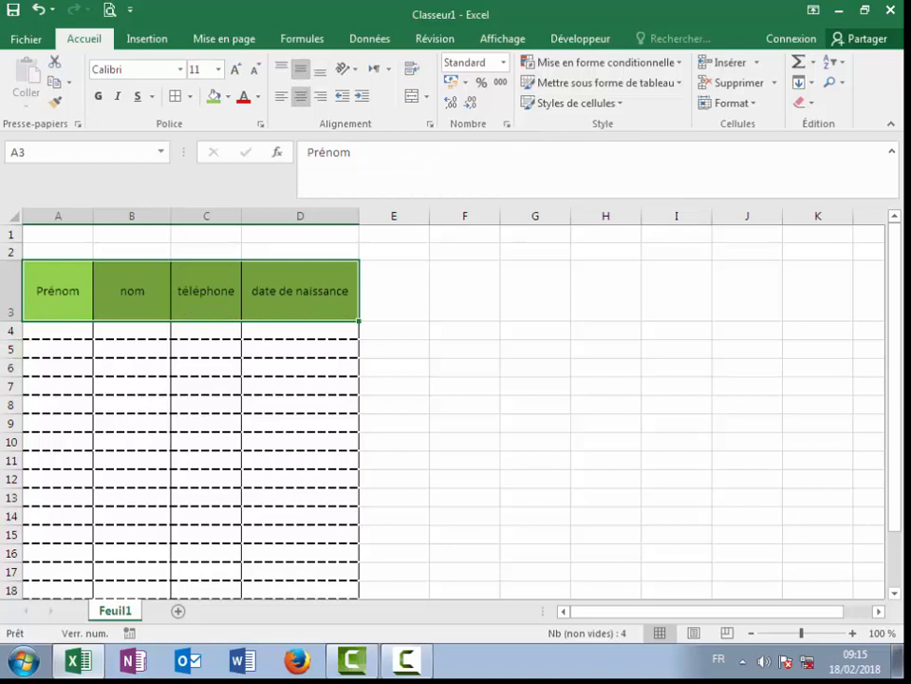
{"action": "left_click_drag", "start_coordinate": [5, 319], "coordinate": [3, 282]}
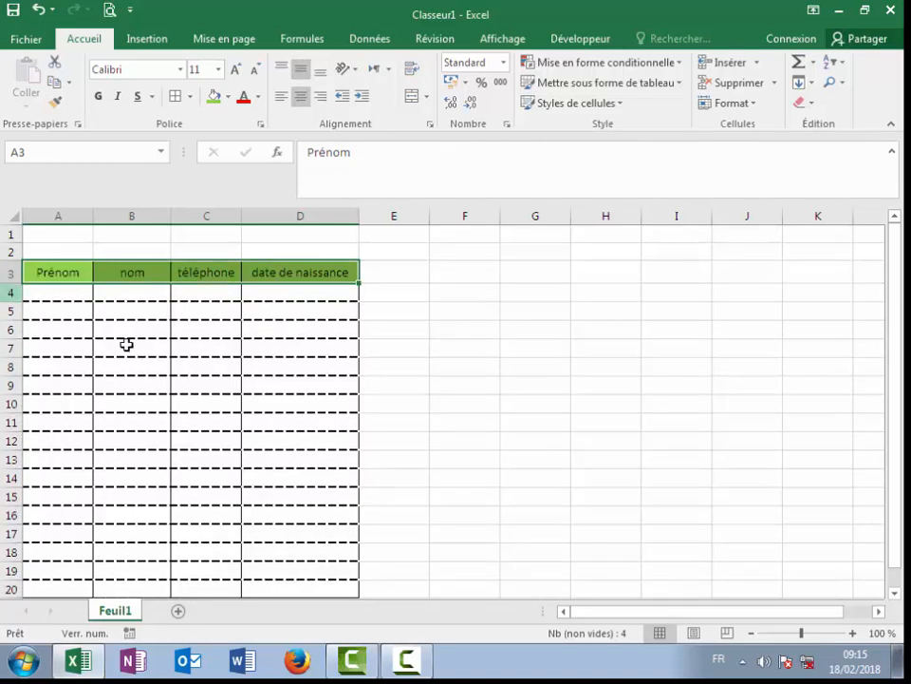
{"action": "left_click", "coordinate": [461, 475]}
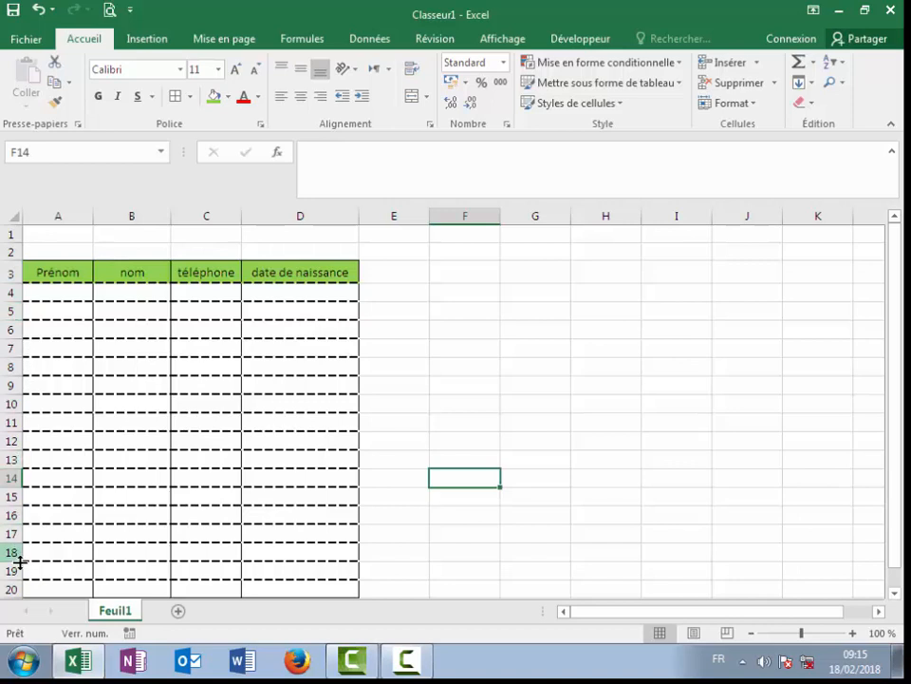
{"action": "left_click", "coordinate": [123, 348]}
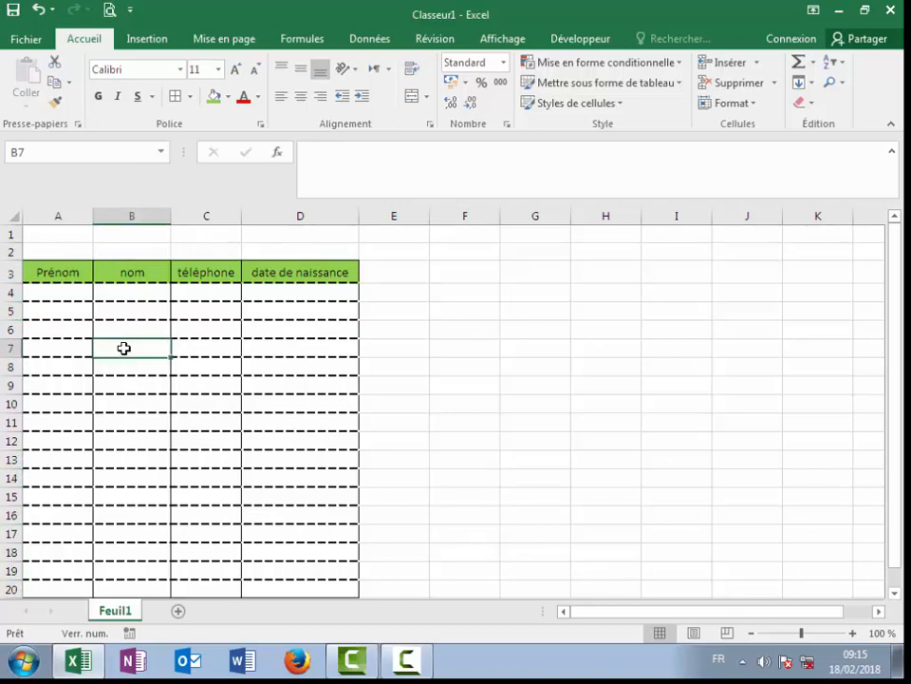
{"action": "left_click", "coordinate": [117, 328]}
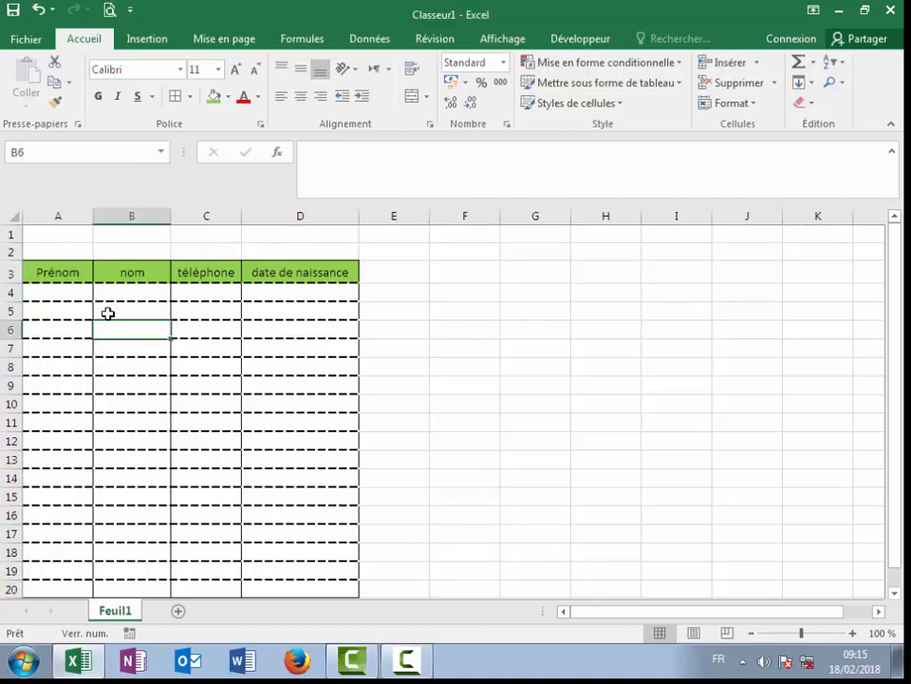
{"action": "left_click", "coordinate": [108, 312]}
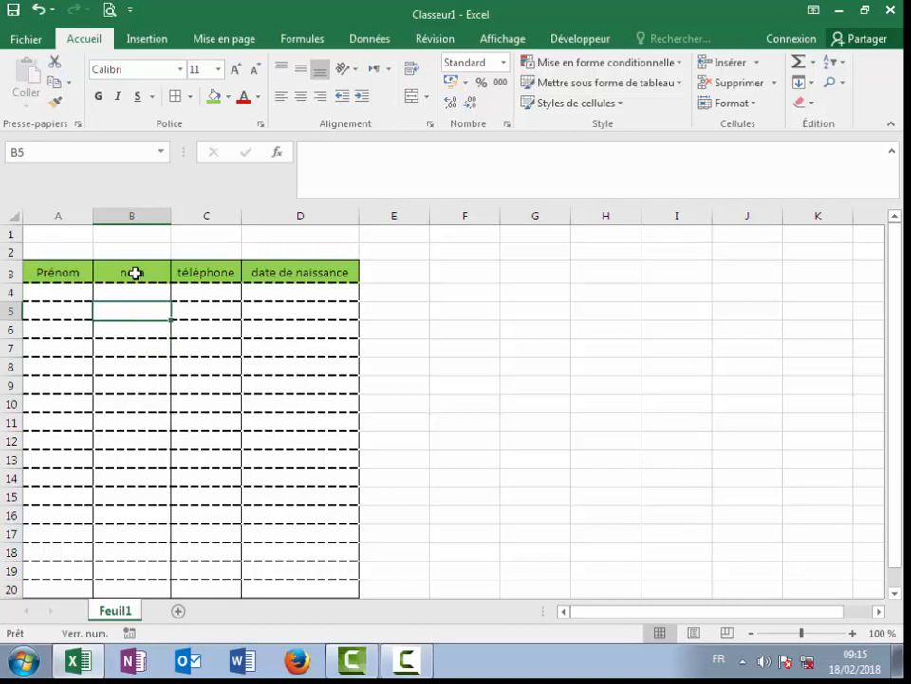
{"action": "left_click", "coordinate": [135, 273]}
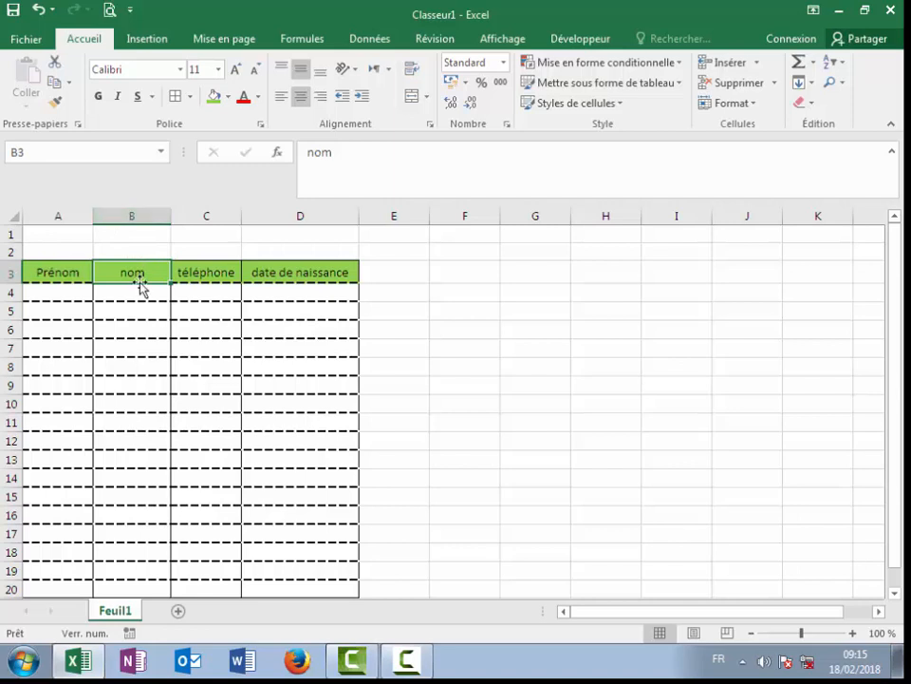
{"action": "left_click", "coordinate": [225, 350]}
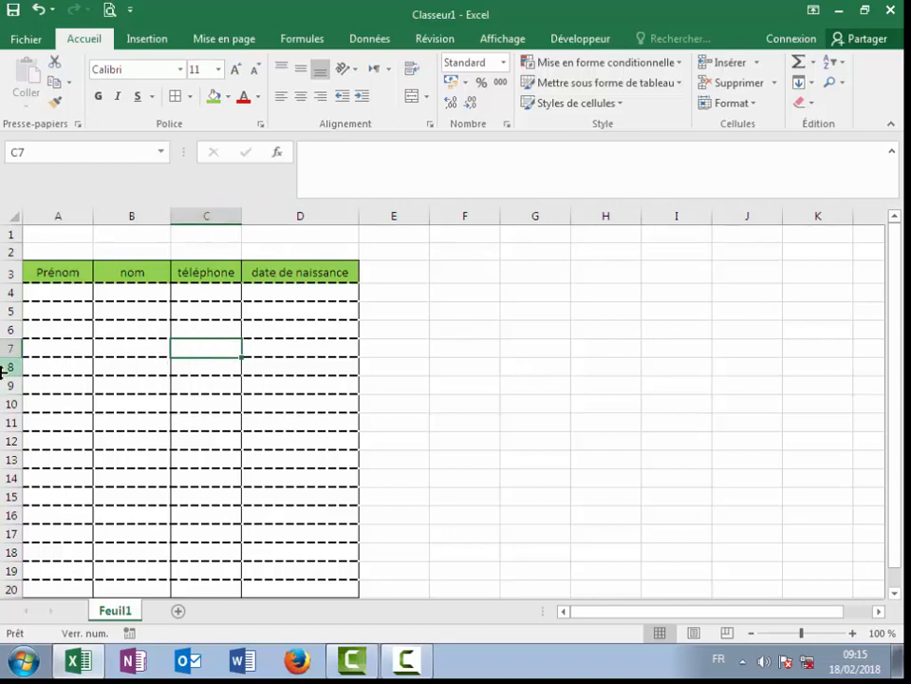
{"action": "left_click", "coordinate": [190, 407]}
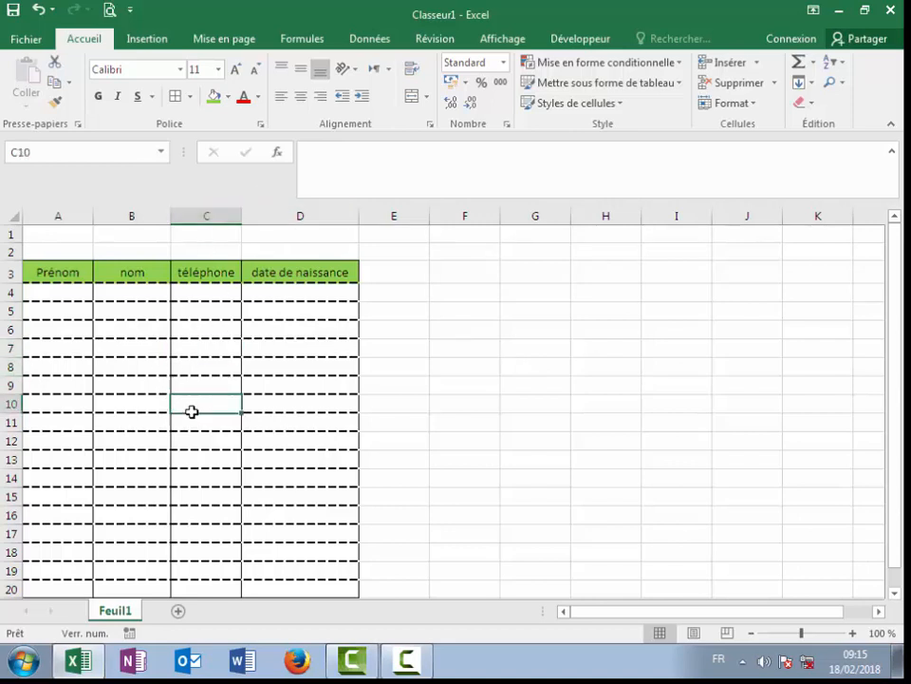
{"action": "left_click", "coordinate": [63, 295]}
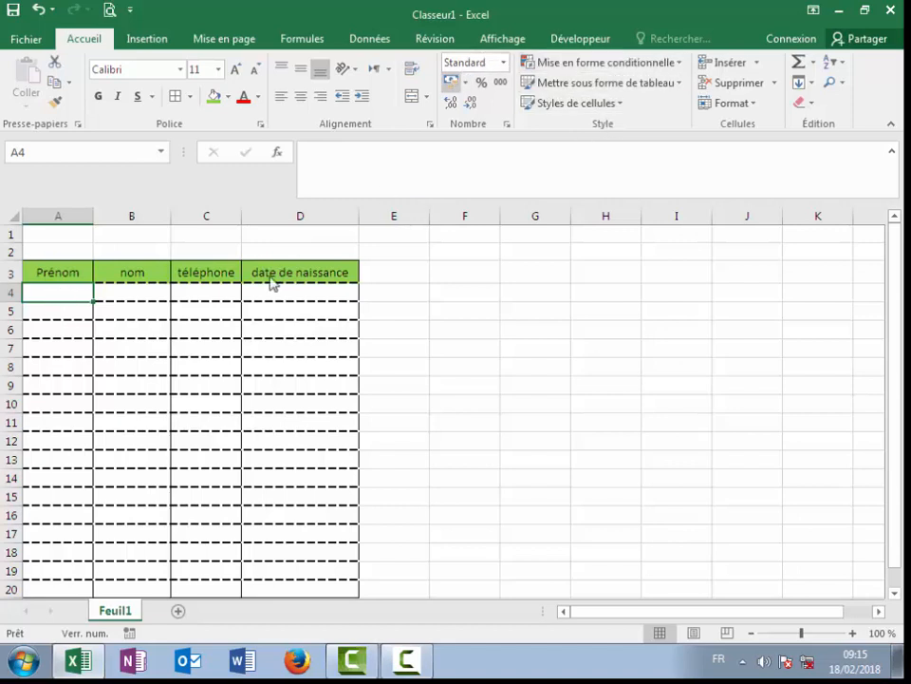
{"action": "left_click", "coordinate": [217, 290]}
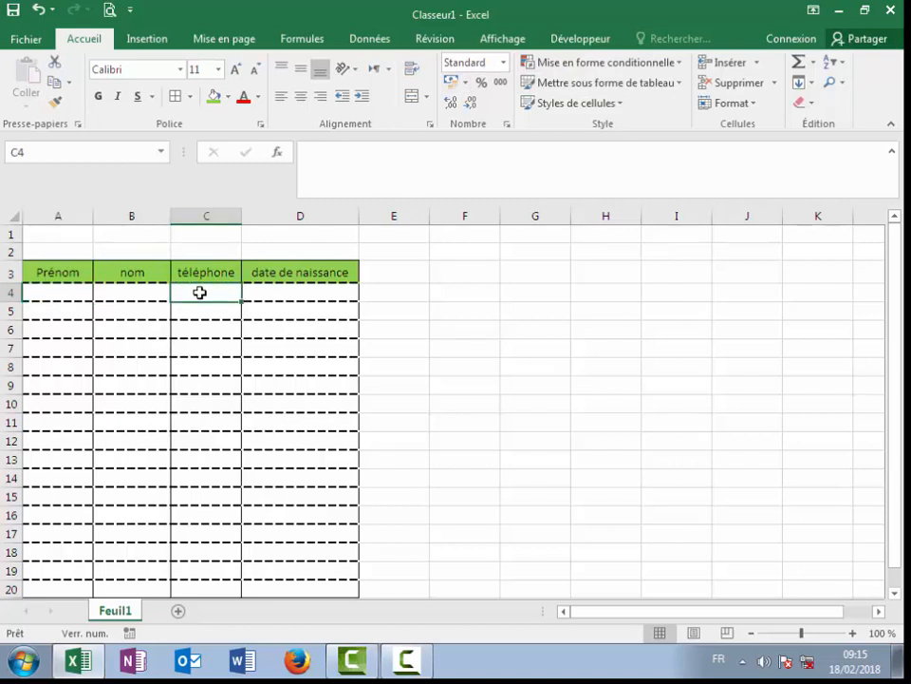
{"action": "left_click", "coordinate": [66, 295]}
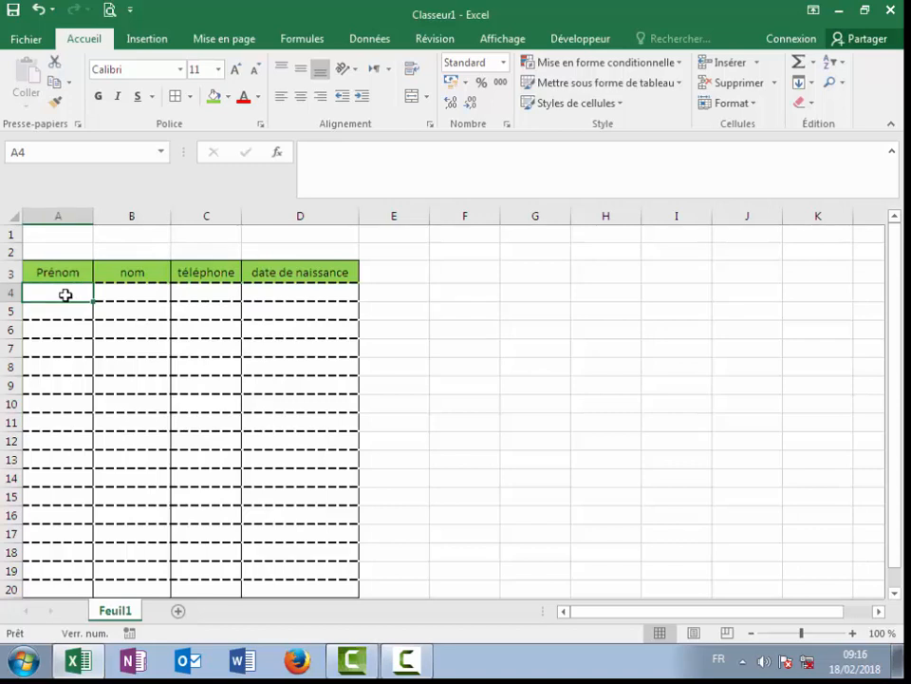
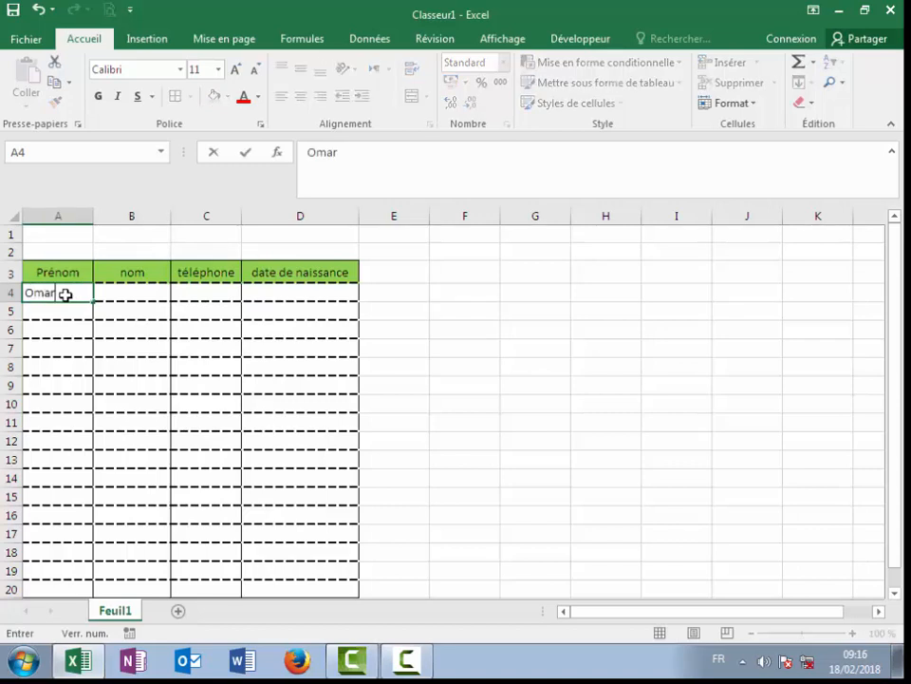
Step: Enter the first contact's first name, surname and phone number in row 4
{"action": "key", "text": "Tab"}
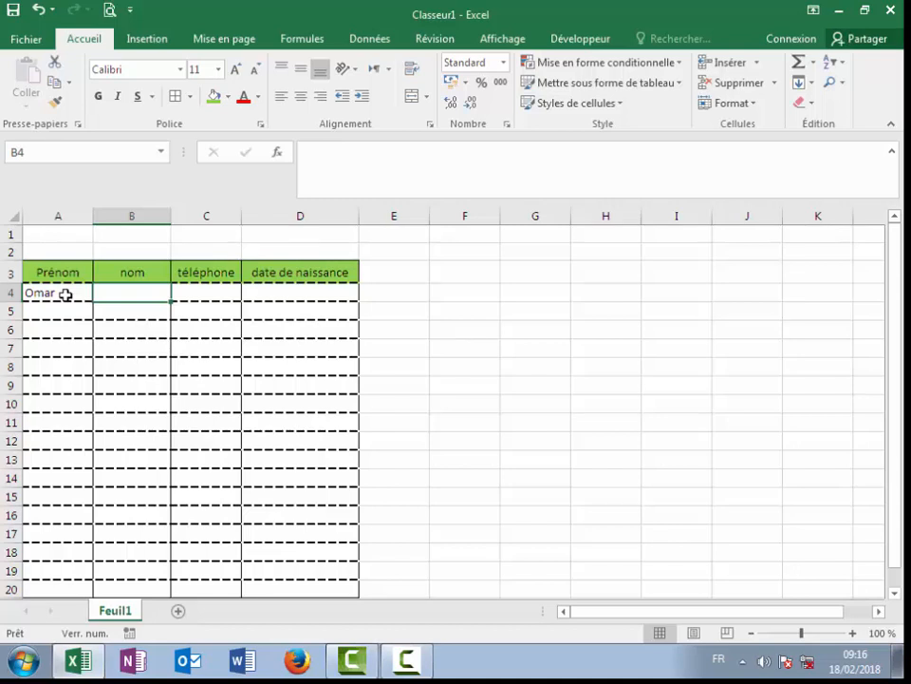
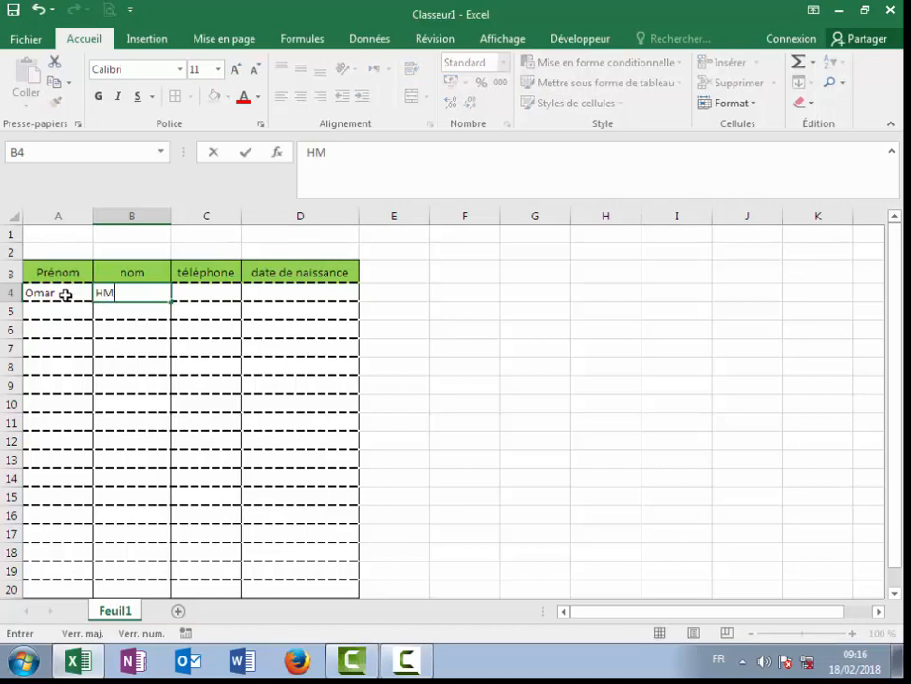
{"action": "key", "text": "Tab"}
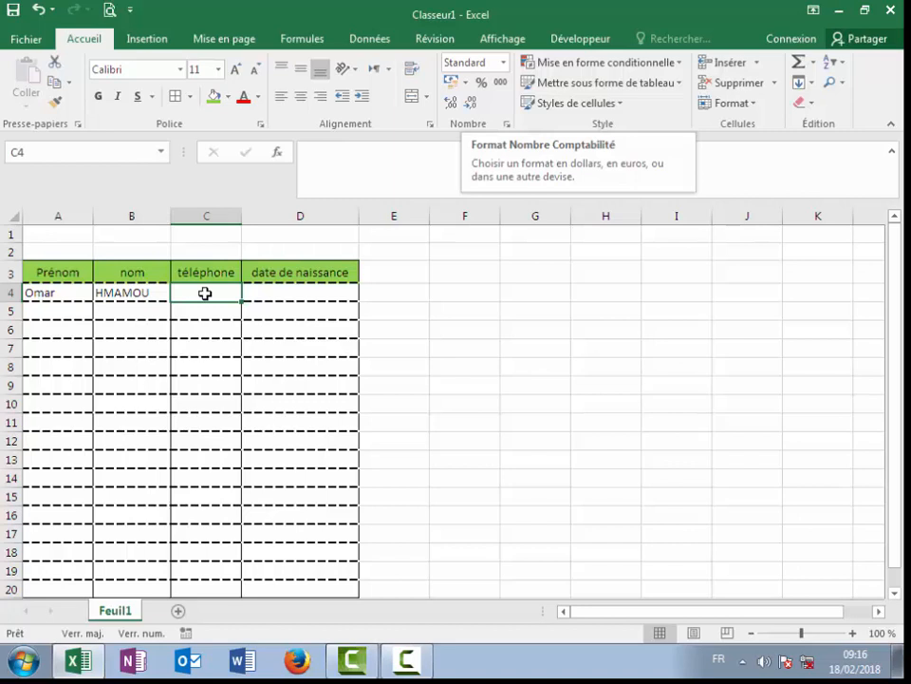
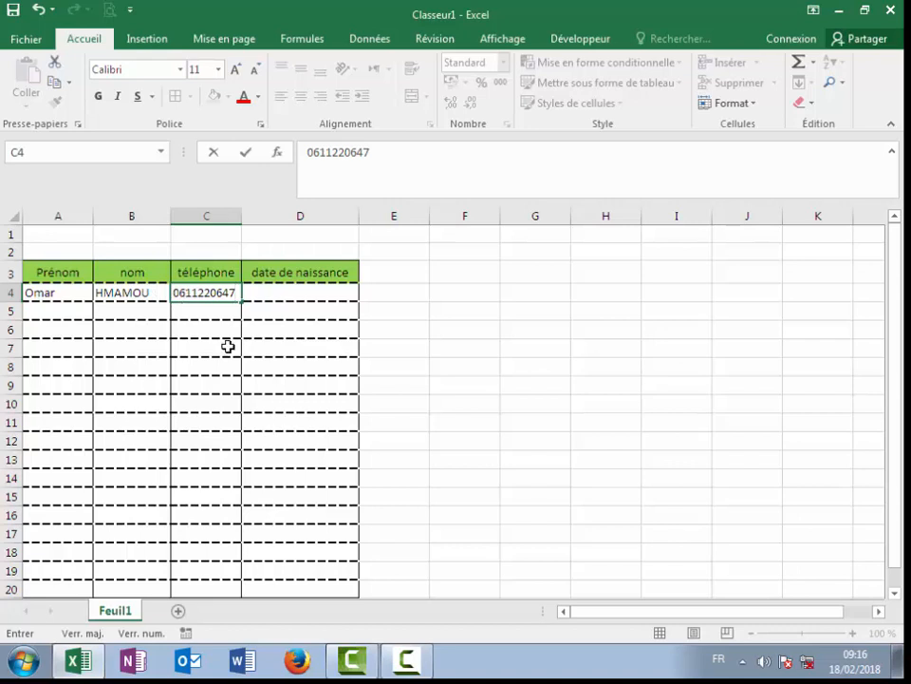
Step: Enter the birth date 31/12/1988 in D4, correcting the mistyped entry
{"action": "left_click", "coordinate": [281, 292]}
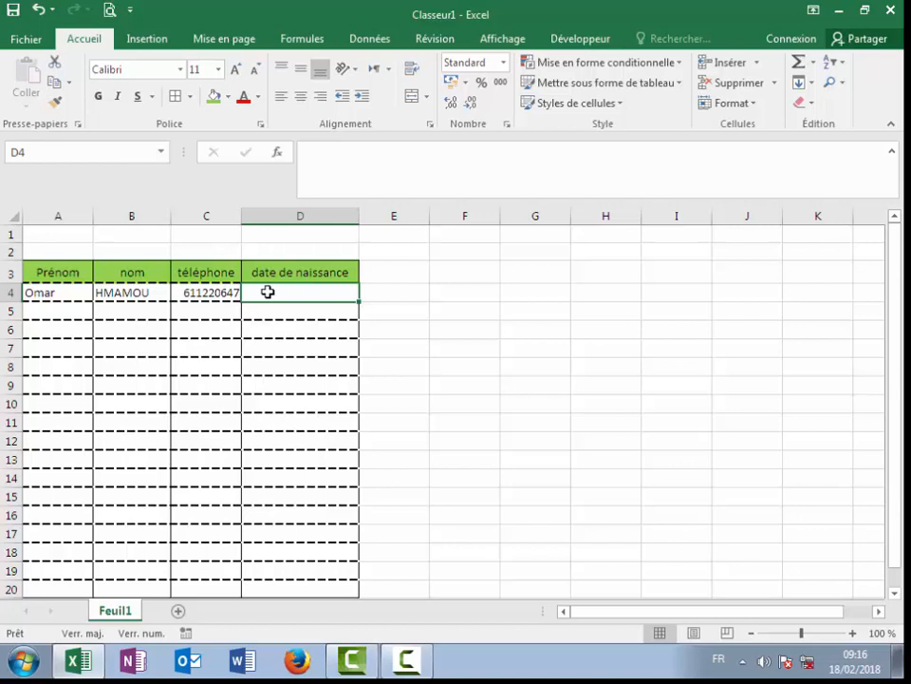
{"action": "type", "text": "01/12/"}
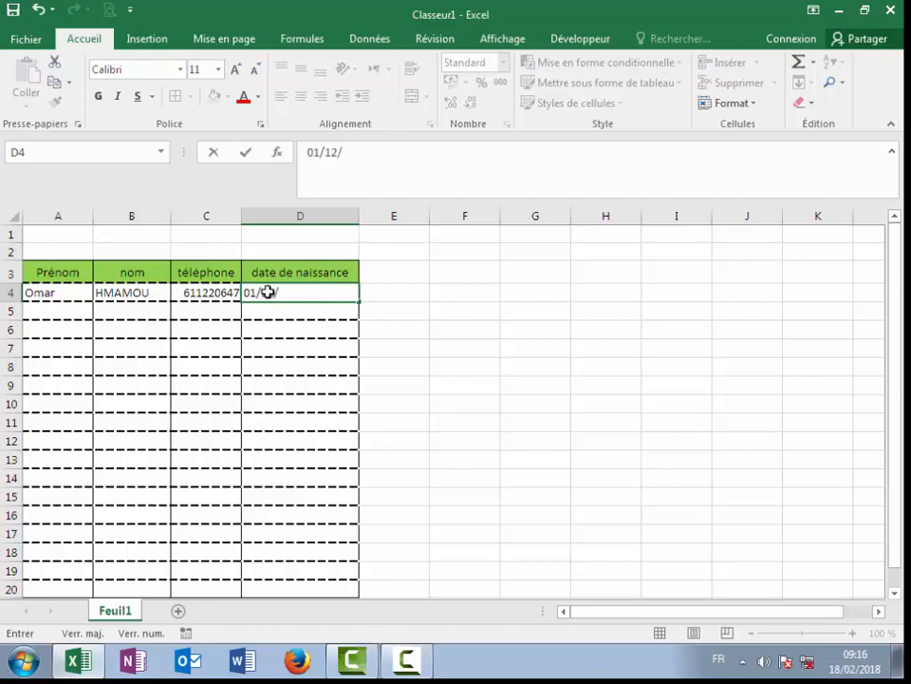
{"action": "key", "text": "BackSpace"}
{"action": "key", "text": "BackSpace"}
{"action": "key", "text": "BackSpace"}
{"action": "key", "text": "BackSpace"}
{"action": "key", "text": "BackSpace"}
{"action": "type", "text": "31/12/1988"}
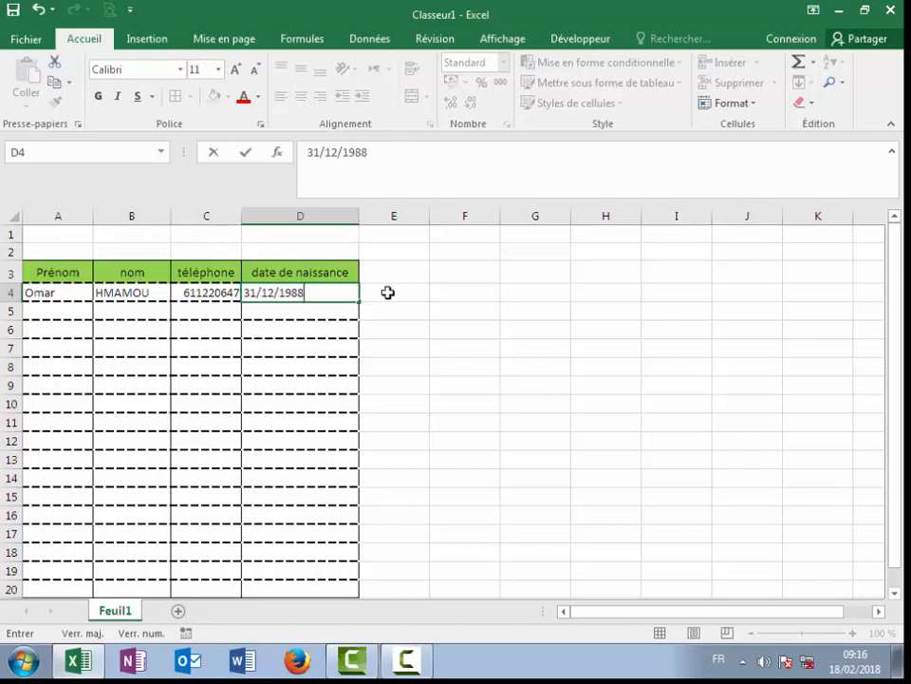
{"action": "left_click", "coordinate": [44, 311]}
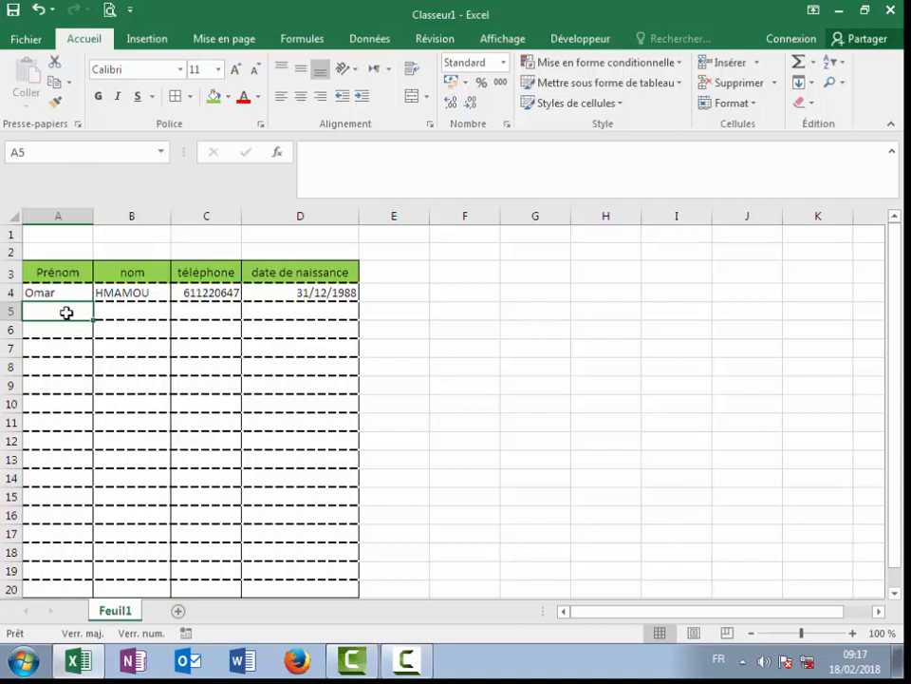
Step: Select the téléphone cells from C4 down the column
{"action": "left_click", "coordinate": [186, 292]}
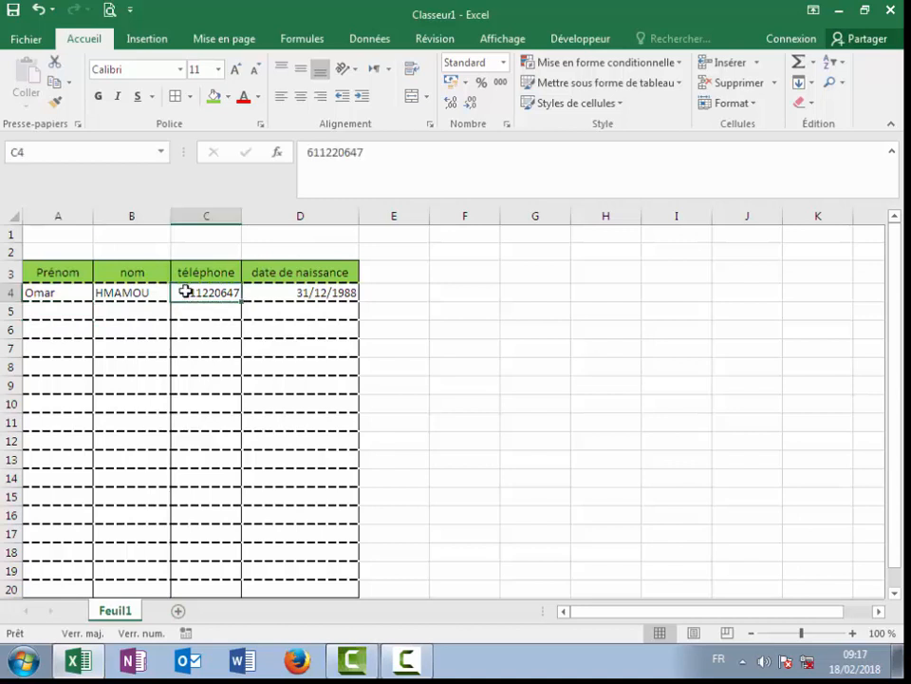
{"action": "left_click_drag", "start_coordinate": [186, 292], "coordinate": [222, 597]}
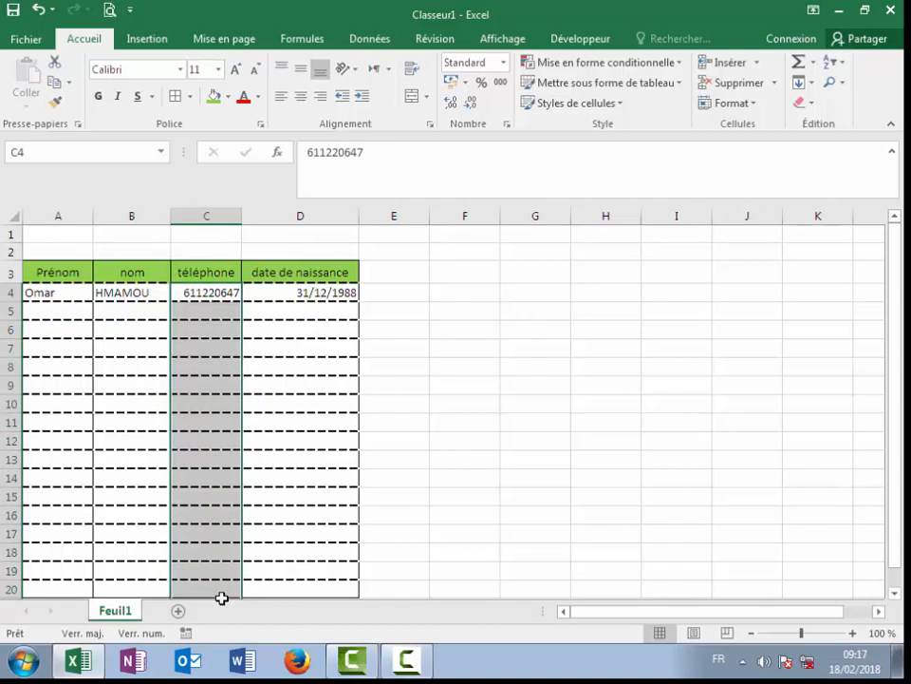
{"action": "left_click", "coordinate": [207, 214]}
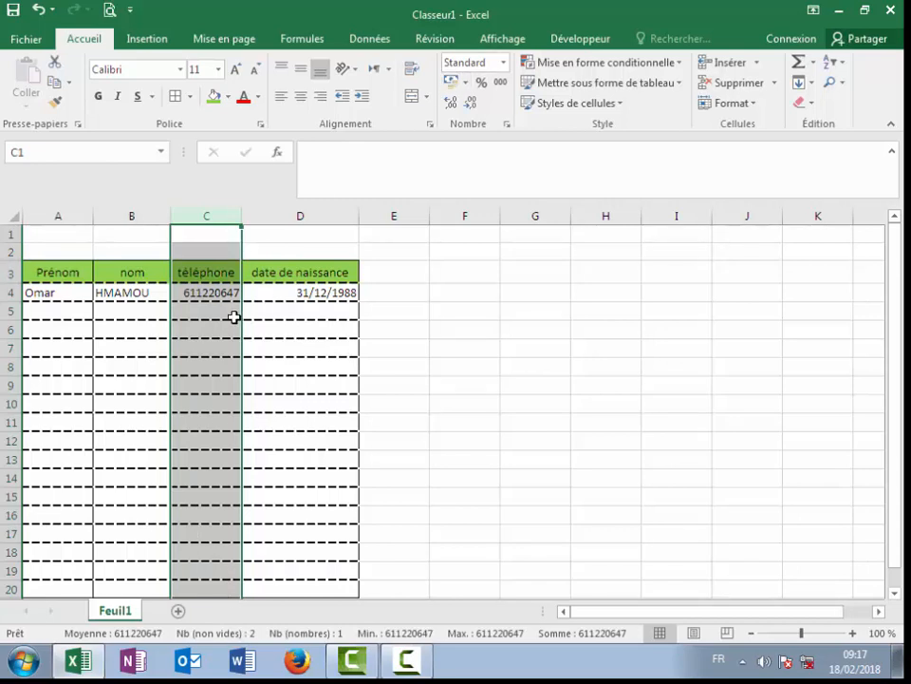
{"action": "left_click_drag", "start_coordinate": [205, 291], "coordinate": [221, 528]}
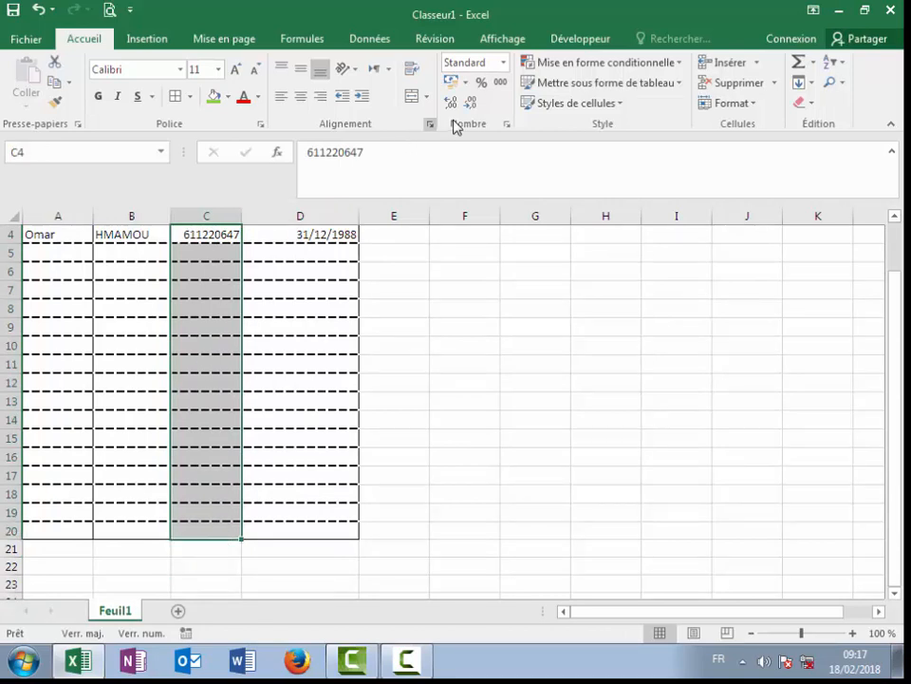
Step: Apply the Spécial 'Numéro de téléphone' number format to the selected téléphone cells
{"action": "left_click", "coordinate": [505, 63]}
{"action": "left_click", "coordinate": [505, 63]}
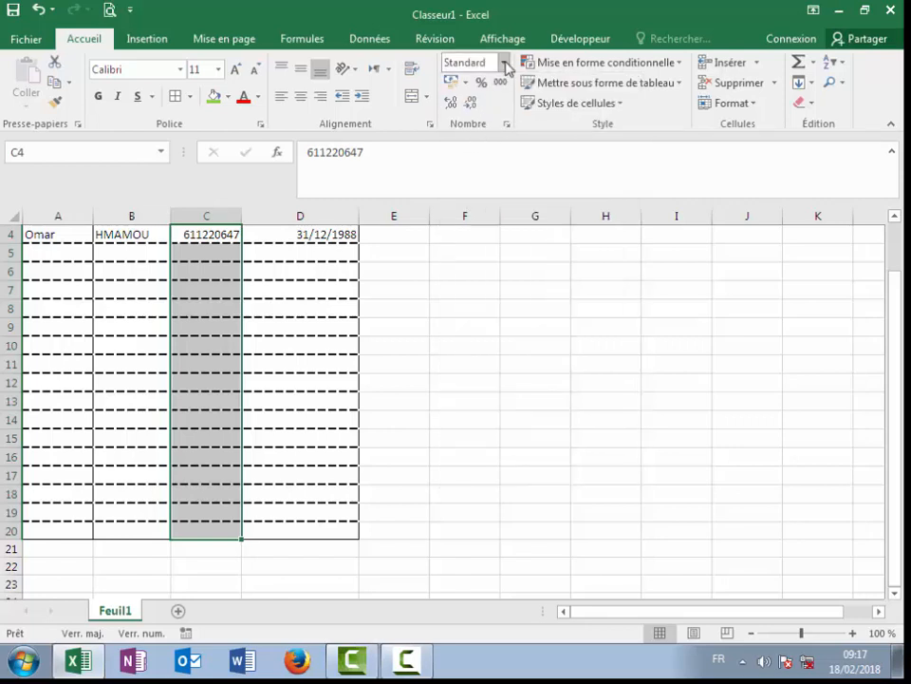
{"action": "left_click", "coordinate": [501, 63]}
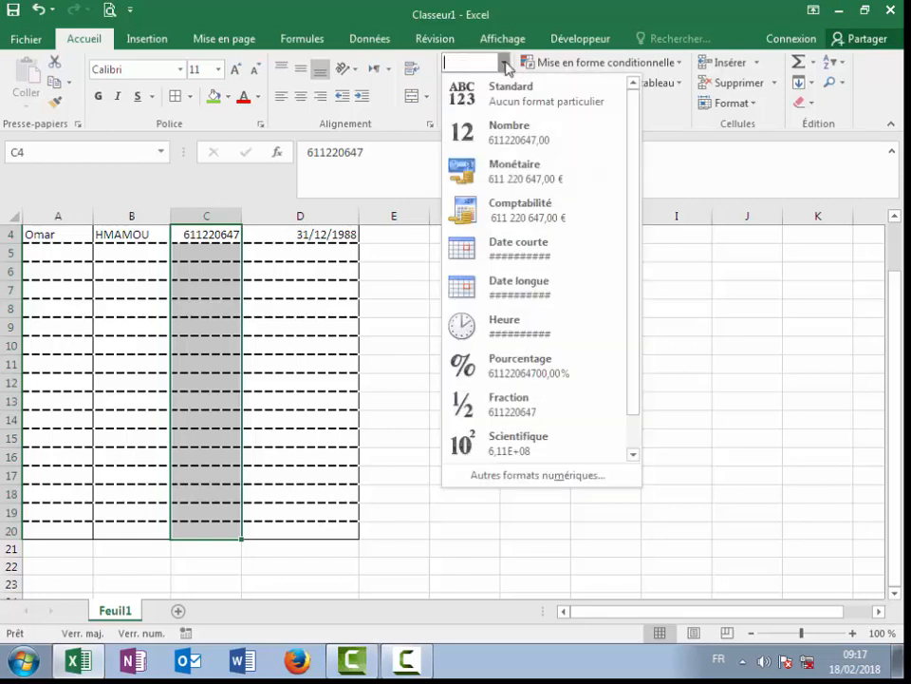
{"action": "left_click", "coordinate": [518, 481]}
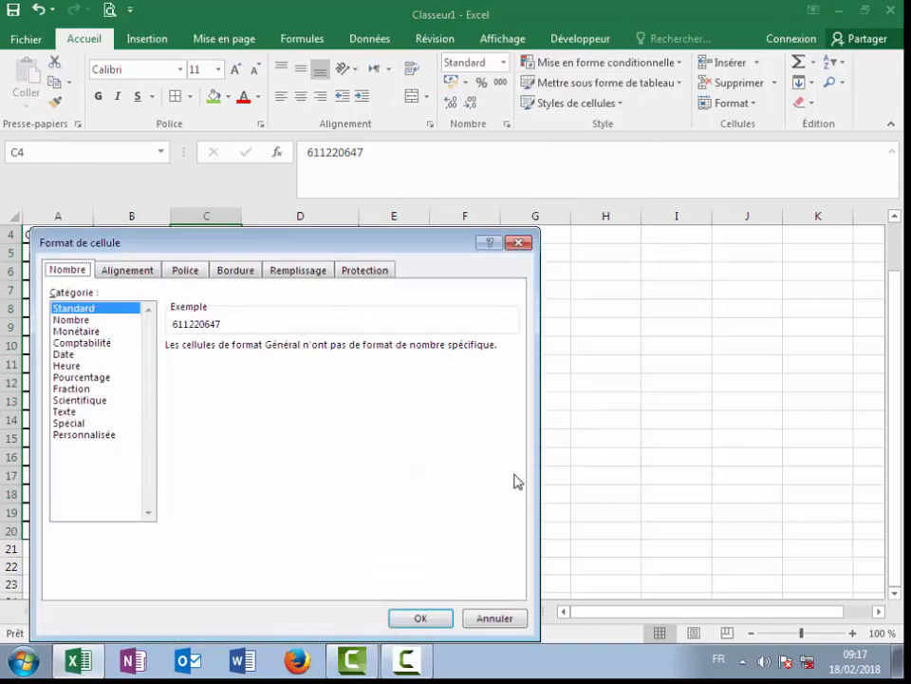
{"action": "left_click", "coordinate": [518, 243]}
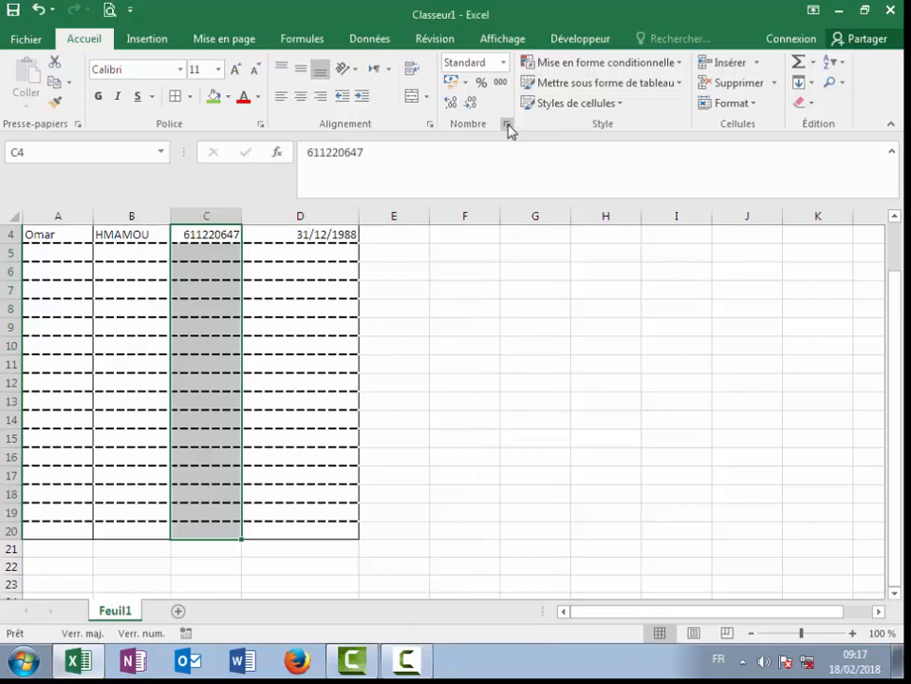
{"action": "left_click", "coordinate": [508, 124]}
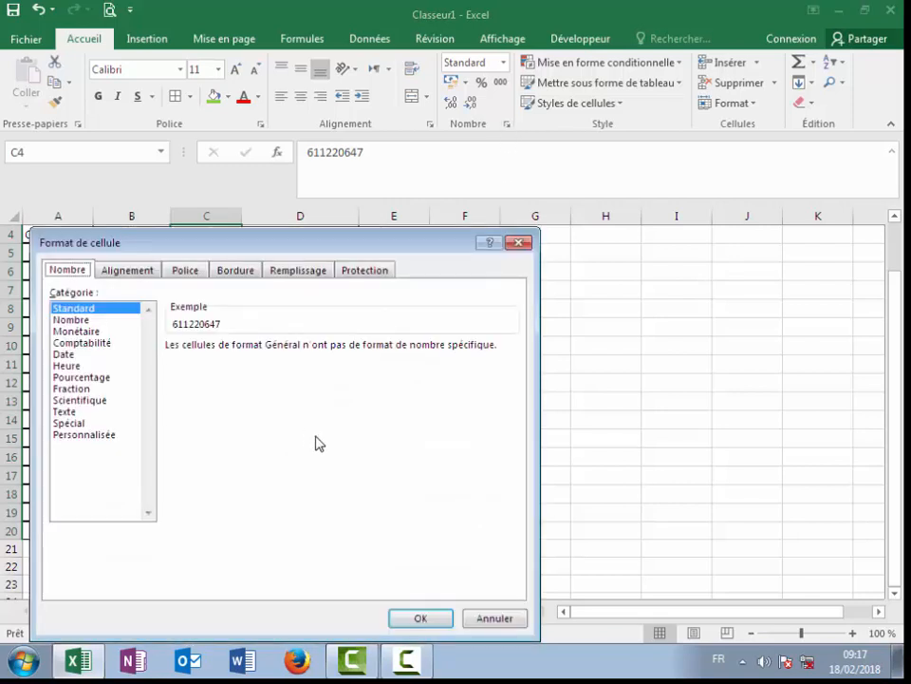
{"action": "left_click", "coordinate": [86, 435]}
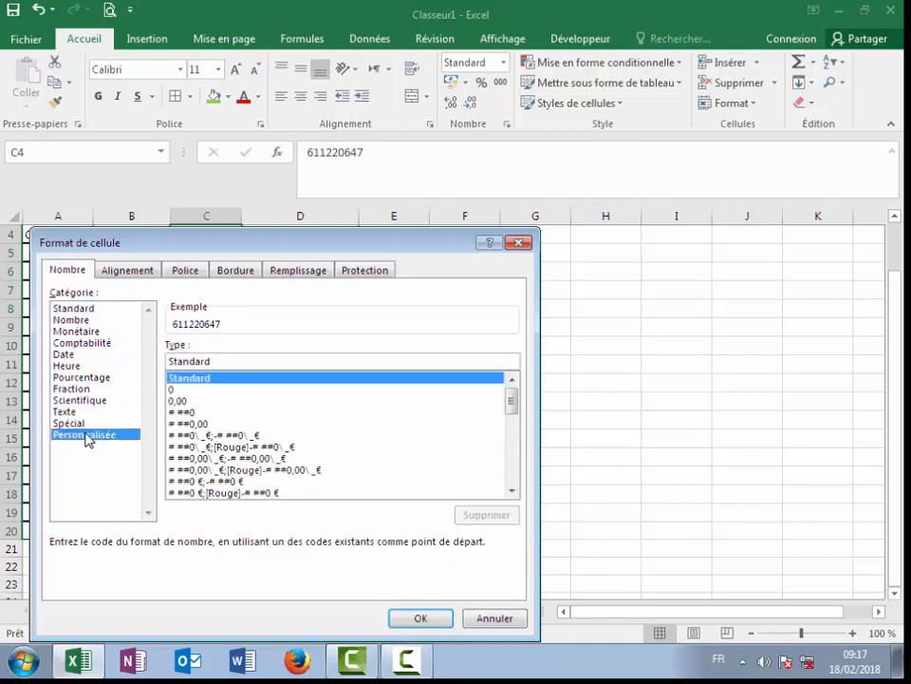
{"action": "left_click", "coordinate": [72, 423]}
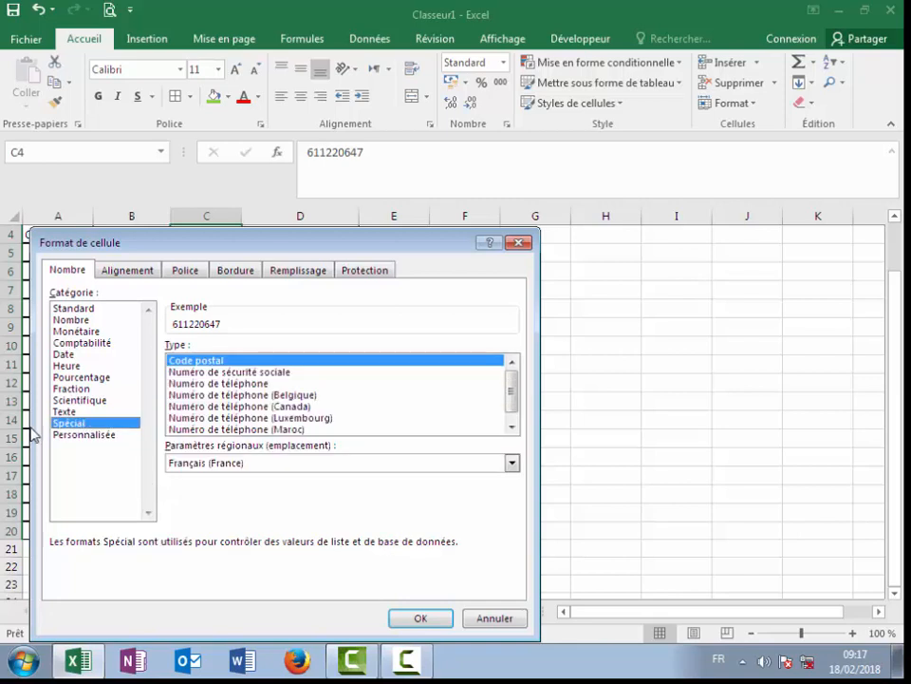
{"action": "left_click", "coordinate": [219, 382]}
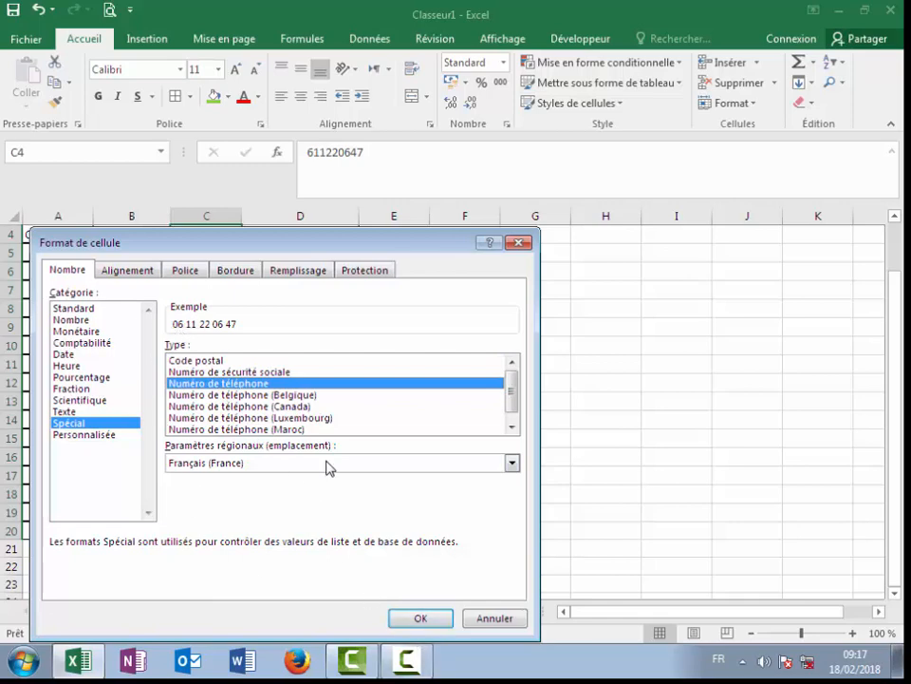
{"action": "left_click", "coordinate": [433, 620]}
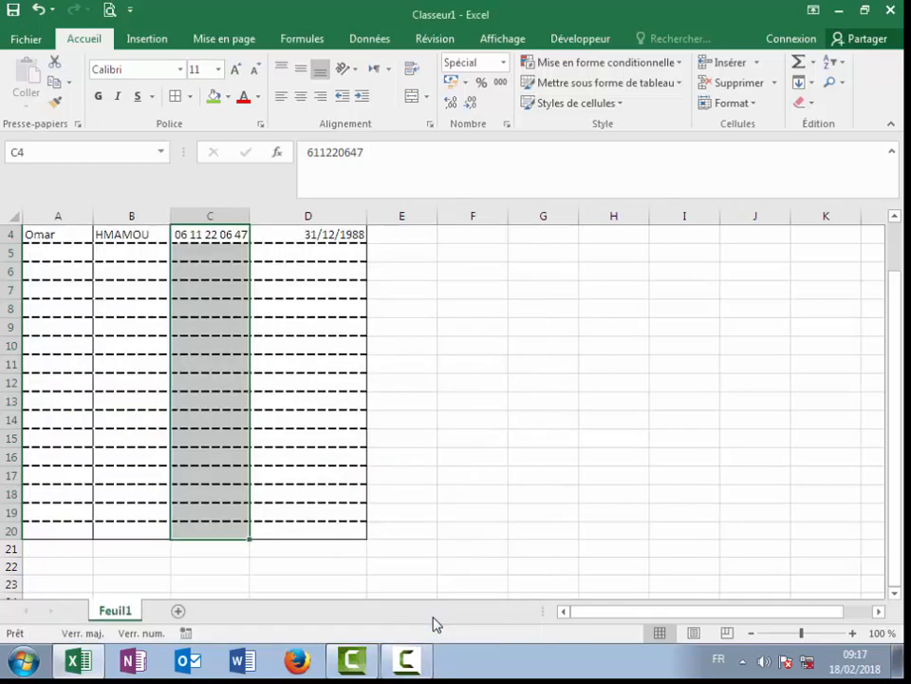
{"action": "scroll", "coordinate": [427, 365], "scroll_direction": "up", "scroll_amount": 1}
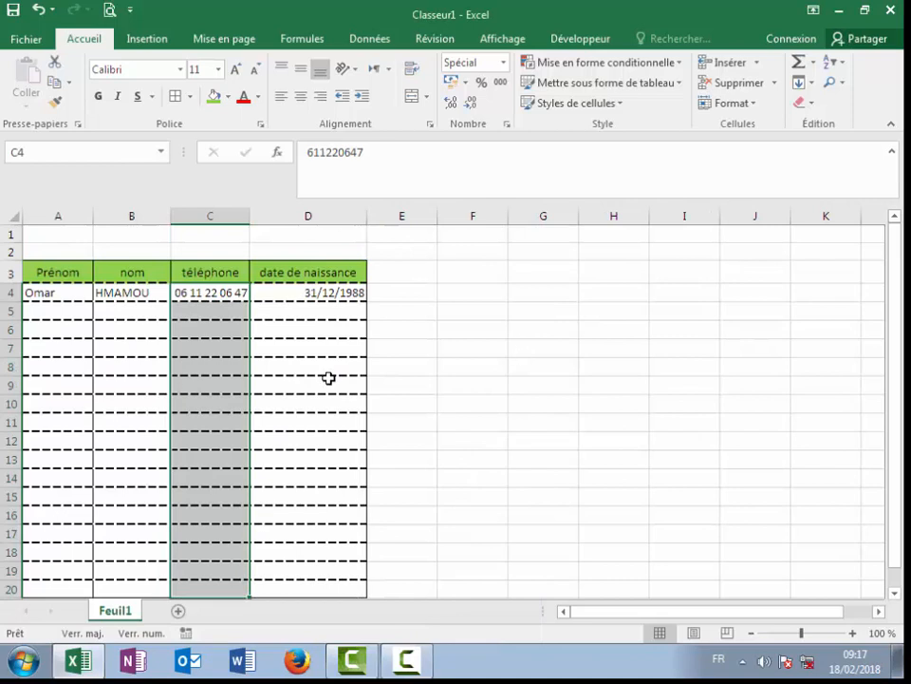
Step: Enter a second phone number in C5, then select the date cells D4:D20
{"action": "left_click", "coordinate": [185, 316]}
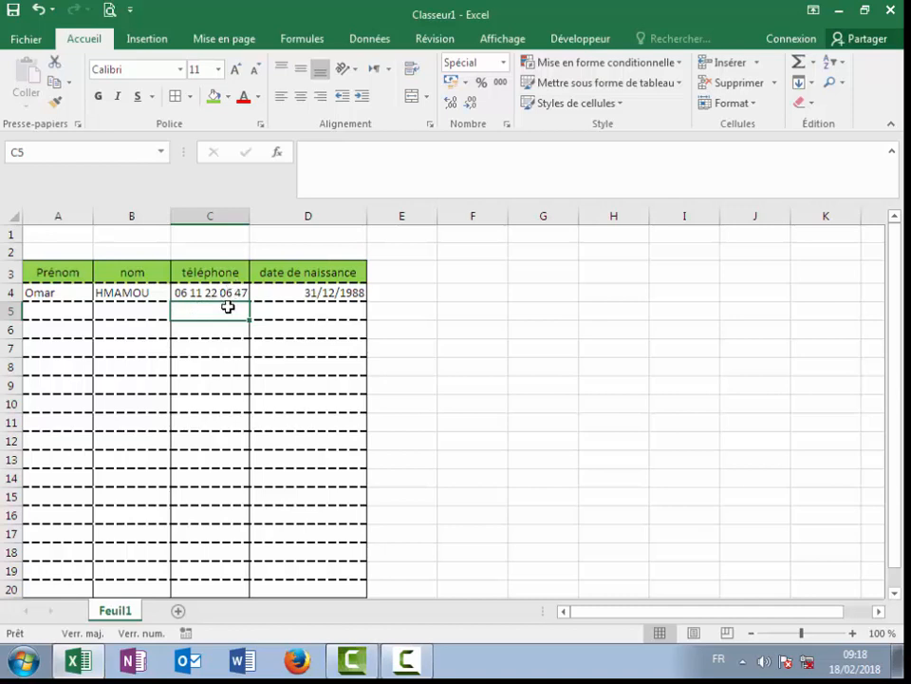
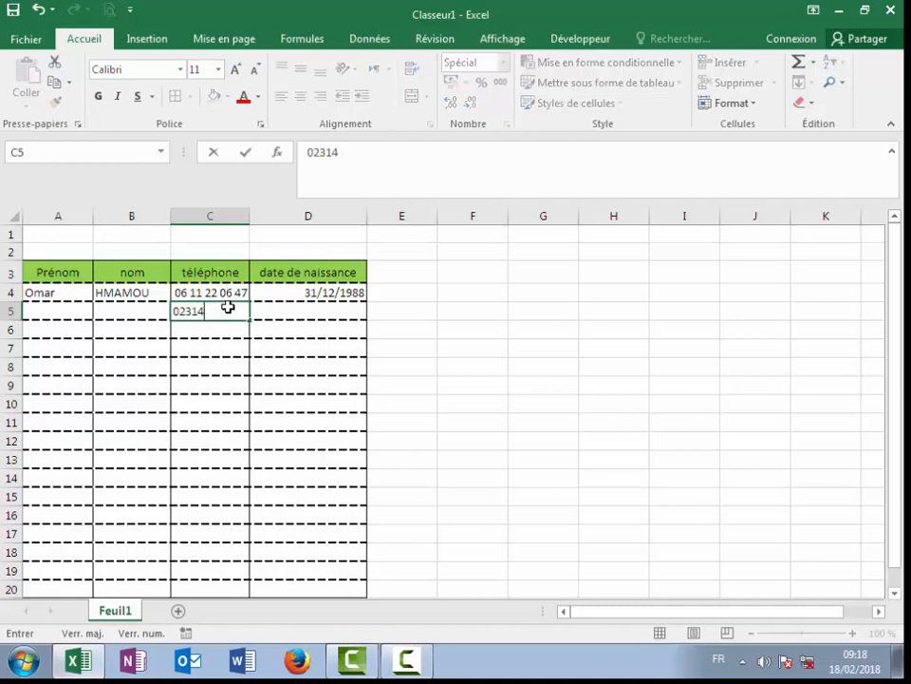
{"action": "key", "text": "Return"}
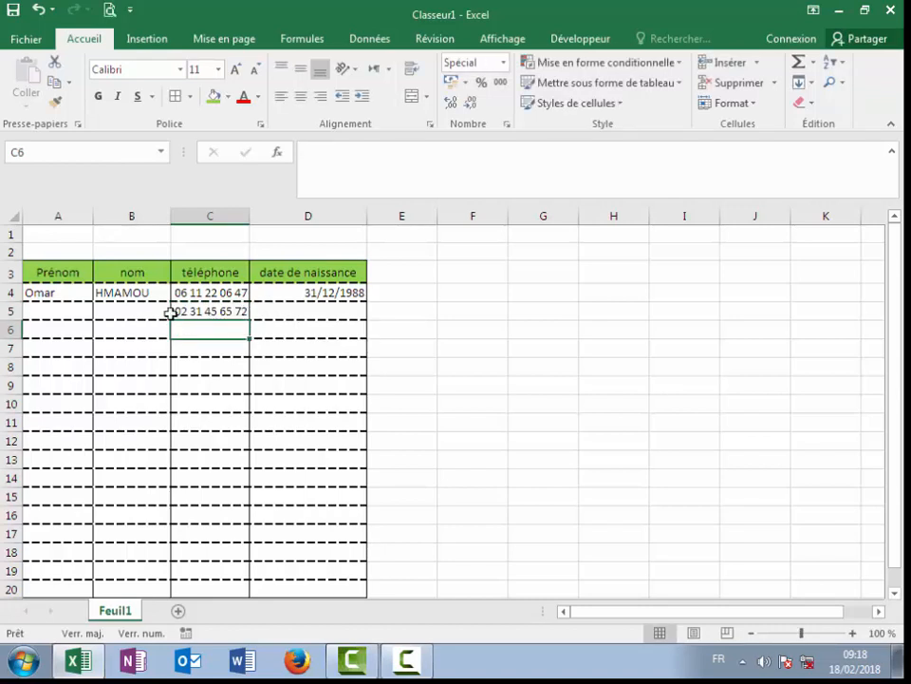
{"action": "left_click_drag", "start_coordinate": [336, 294], "coordinate": [330, 592]}
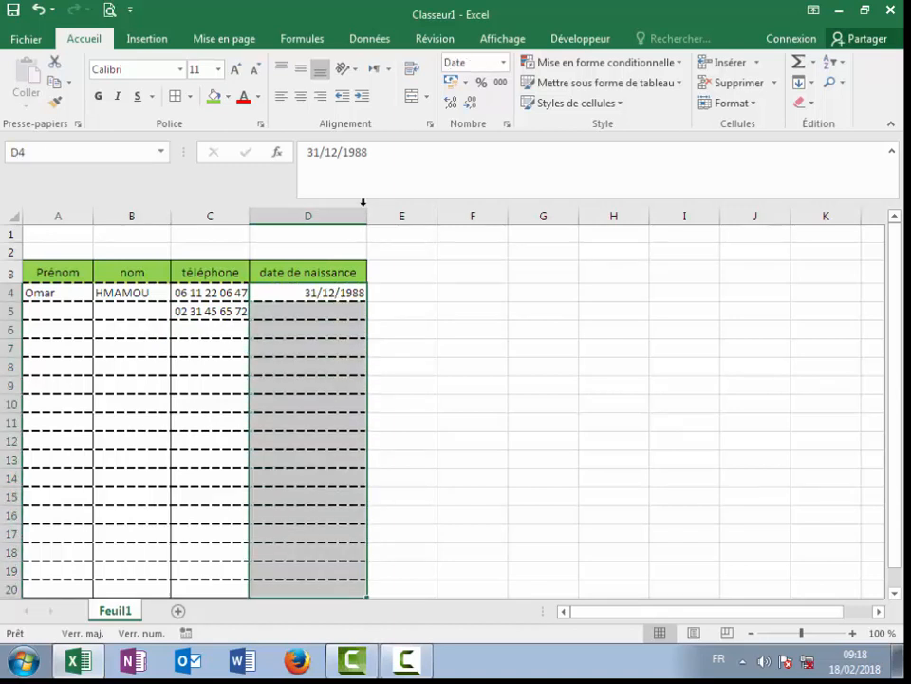
Step: Try Nombre and Date longue formats on D4:D20, widening then restoring column D
{"action": "left_click", "coordinate": [503, 63]}
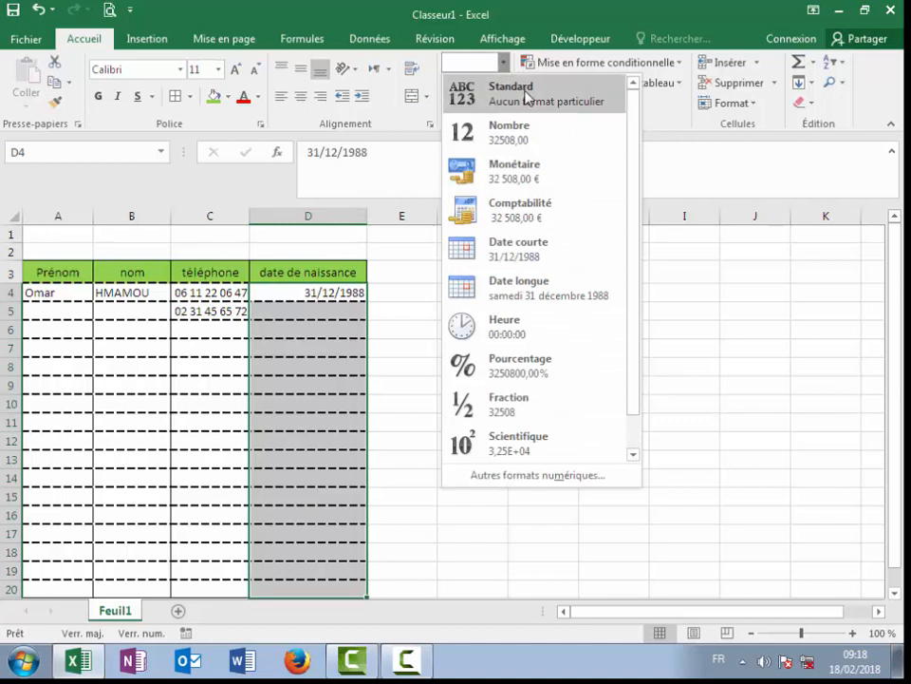
{"action": "left_click", "coordinate": [527, 98]}
{"action": "left_click", "coordinate": [514, 325]}
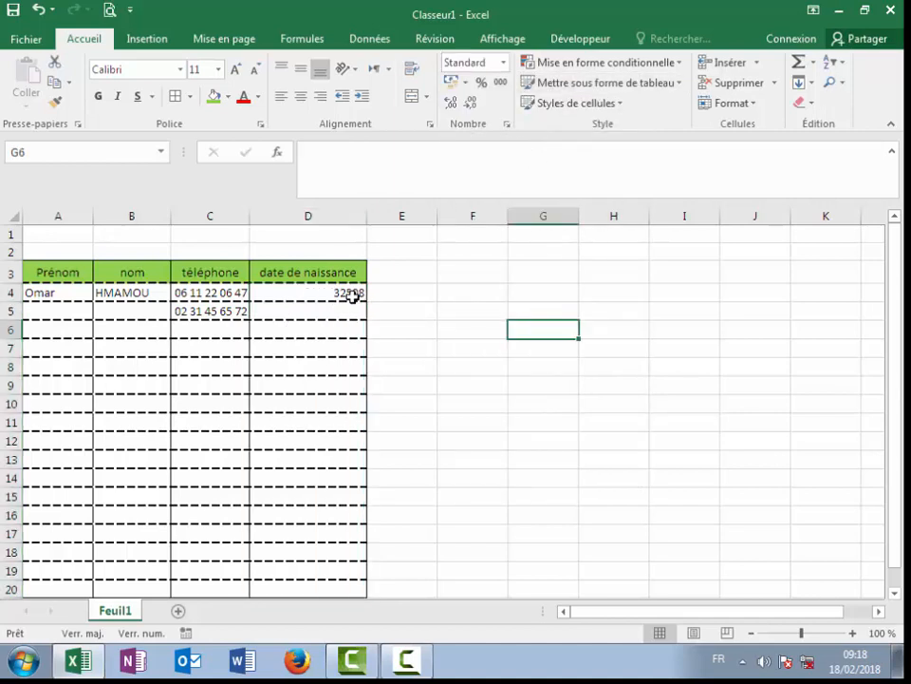
{"action": "left_click_drag", "start_coordinate": [344, 292], "coordinate": [351, 586]}
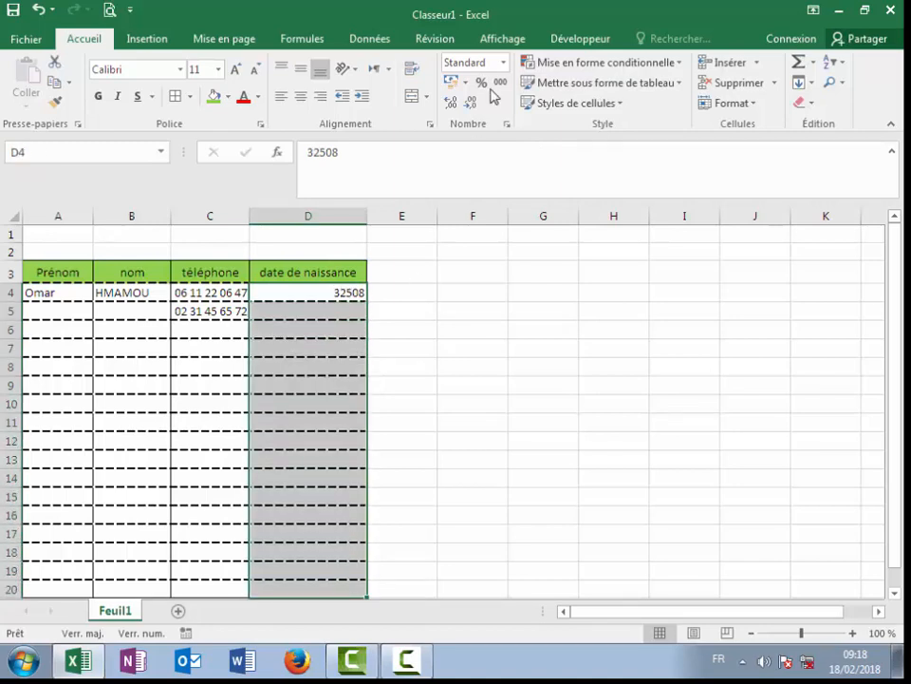
{"action": "left_click", "coordinate": [506, 63]}
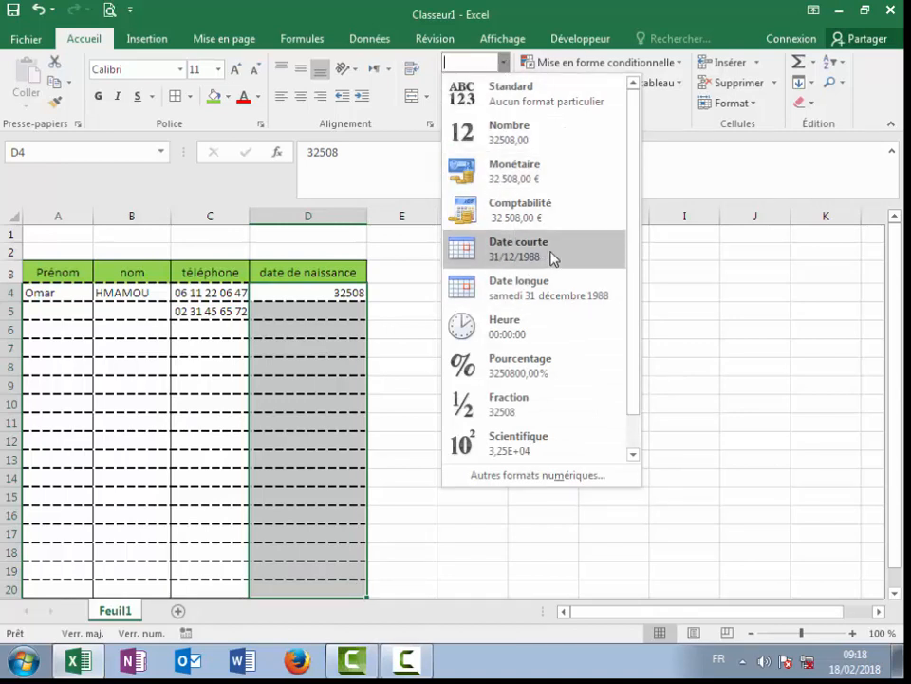
{"action": "left_click", "coordinate": [544, 300]}
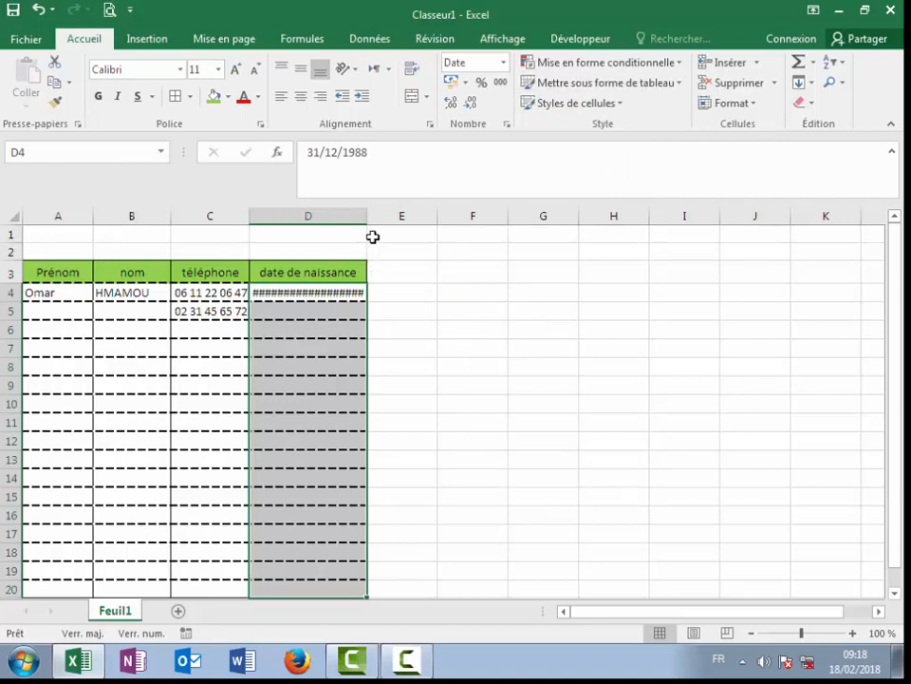
{"action": "left_click_drag", "start_coordinate": [371, 216], "coordinate": [563, 203]}
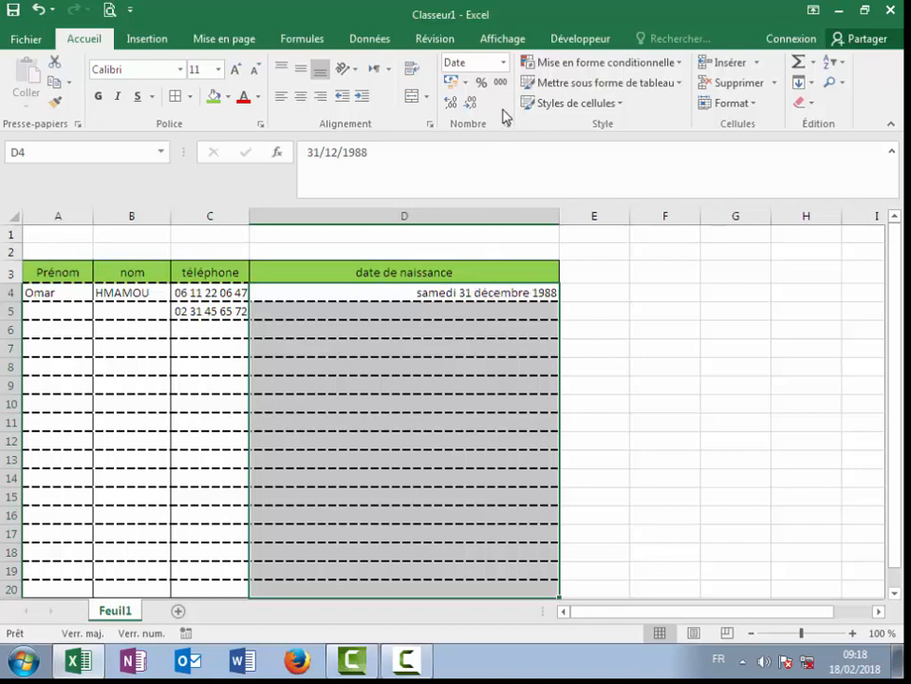
{"action": "left_click", "coordinate": [503, 63]}
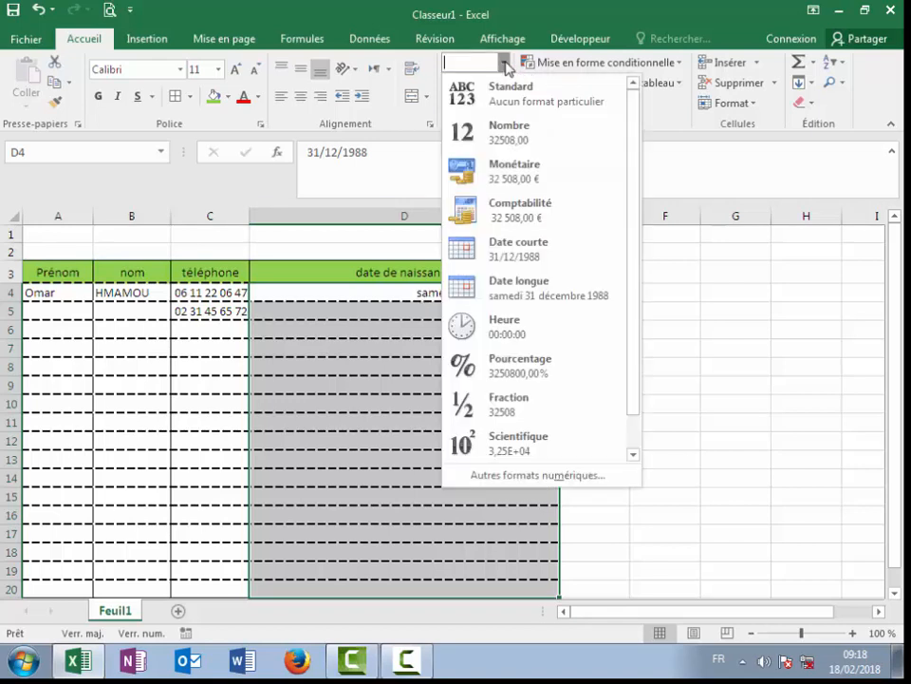
{"action": "left_click", "coordinate": [556, 249]}
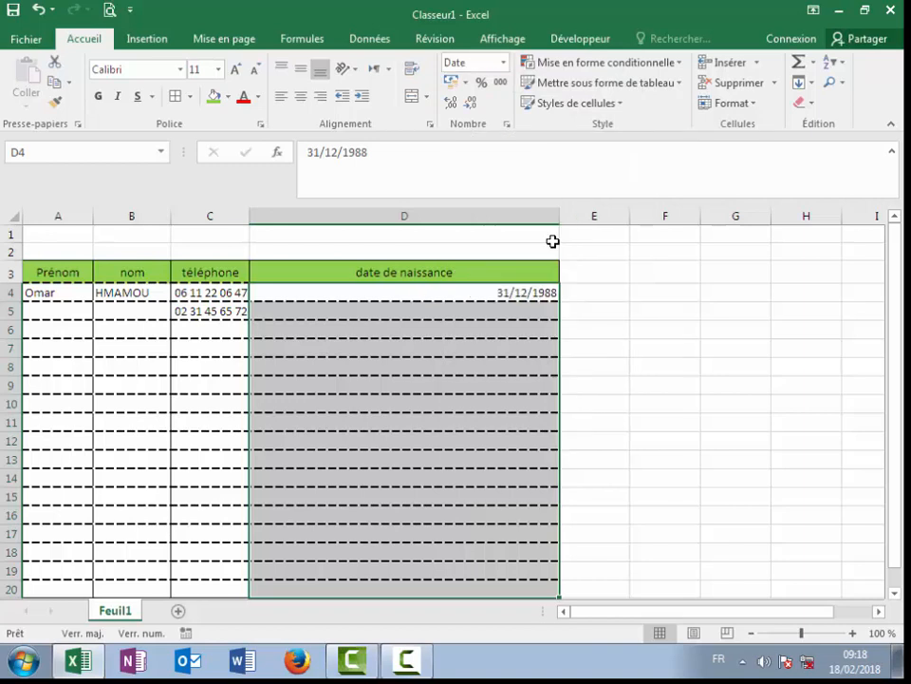
{"action": "left_click_drag", "start_coordinate": [557, 221], "coordinate": [358, 219]}
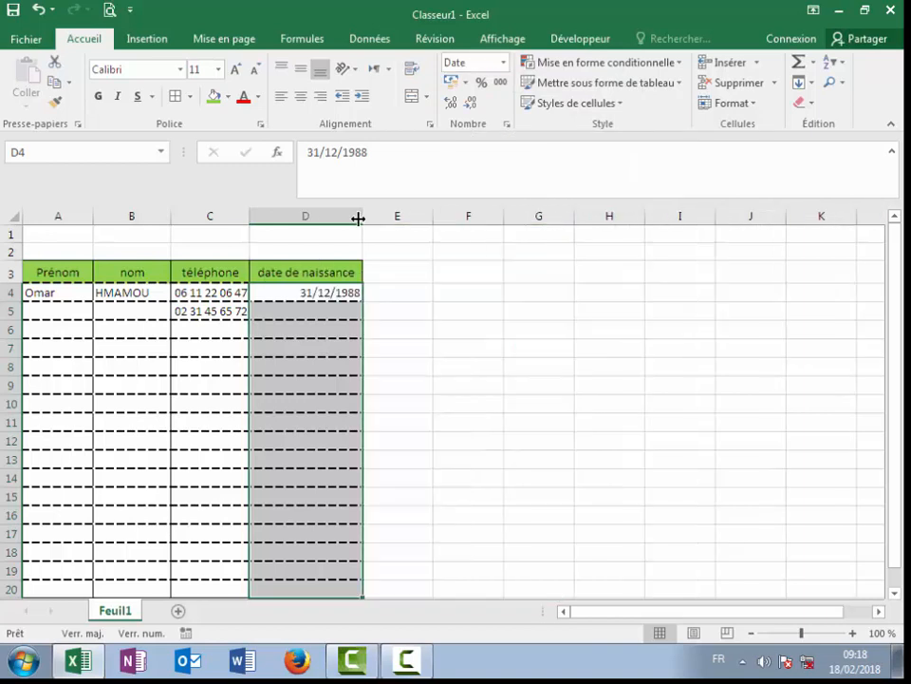
Step: Set D4:D20 to Date courte so D4 shows 31/12/1988
{"action": "left_click", "coordinate": [503, 62]}
{"action": "left_click", "coordinate": [501, 102]}
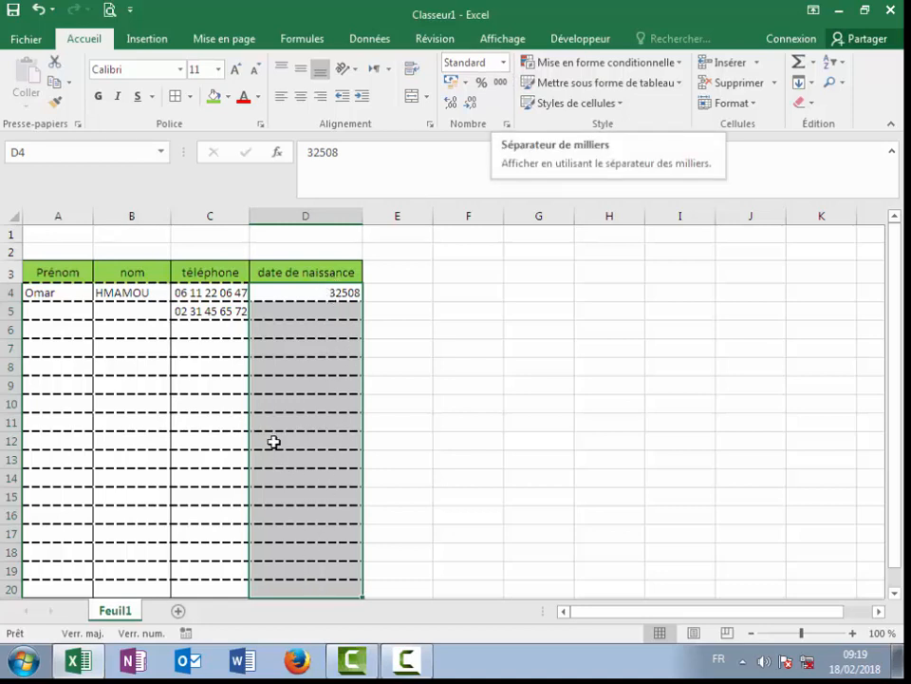
{"action": "left_click", "coordinate": [503, 62]}
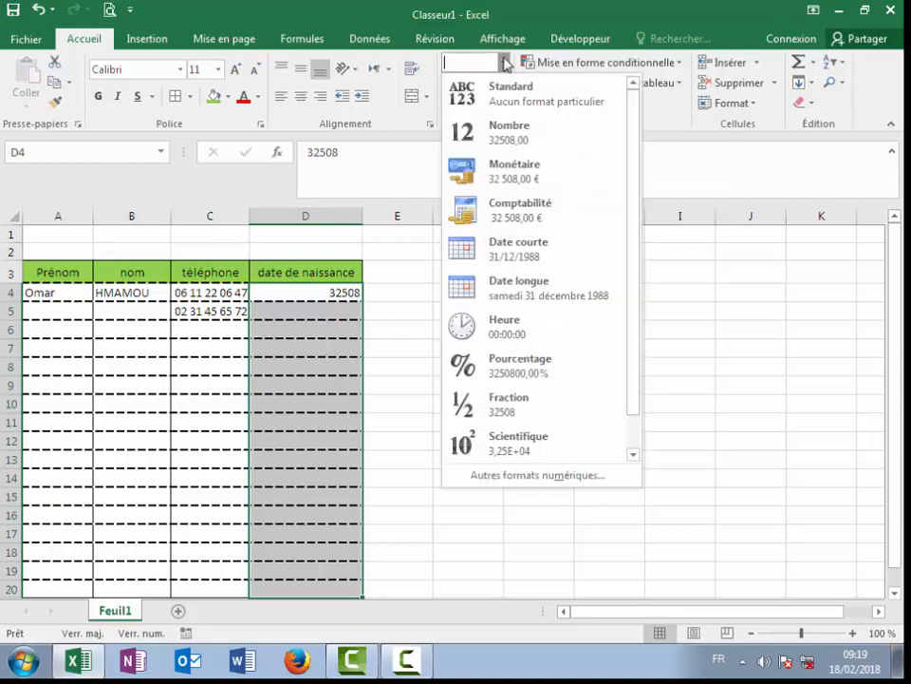
{"action": "left_click", "coordinate": [527, 256]}
{"action": "left_click", "coordinate": [326, 353]}
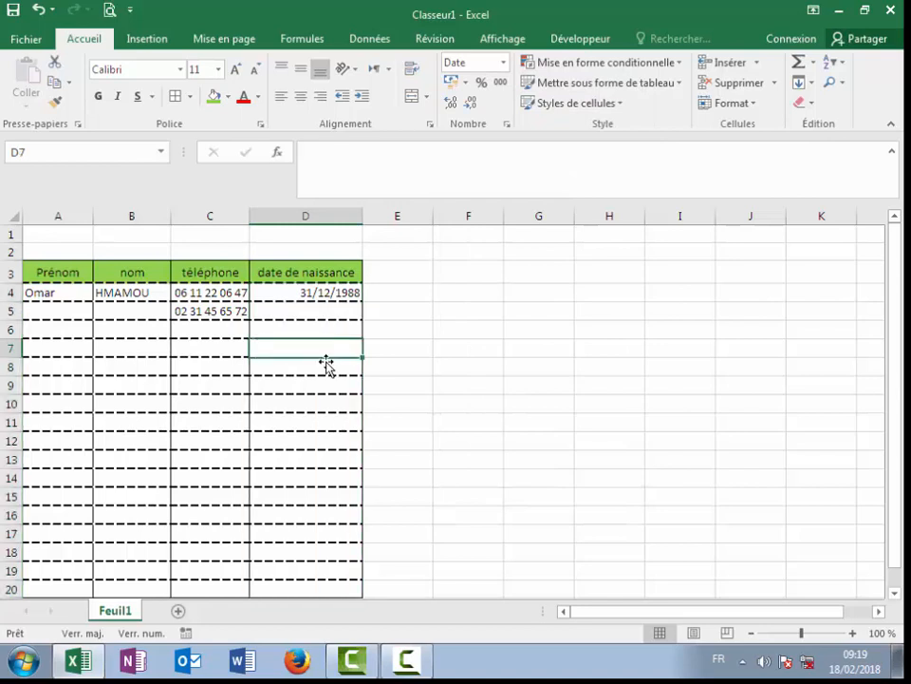
{"action": "left_click", "coordinate": [460, 411]}
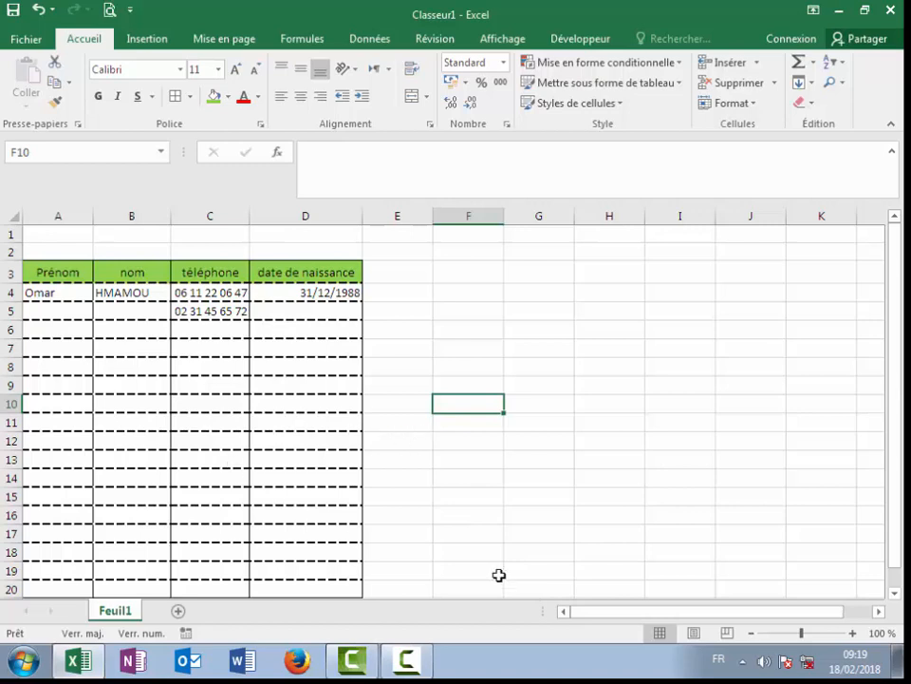
{"action": "left_click_drag", "start_coordinate": [632, 610], "coordinate": [620, 610]}
Step: Enter a third phone number in C9 with a leading apostrophe to keep its zero
{"action": "left_click", "coordinate": [45, 291]}
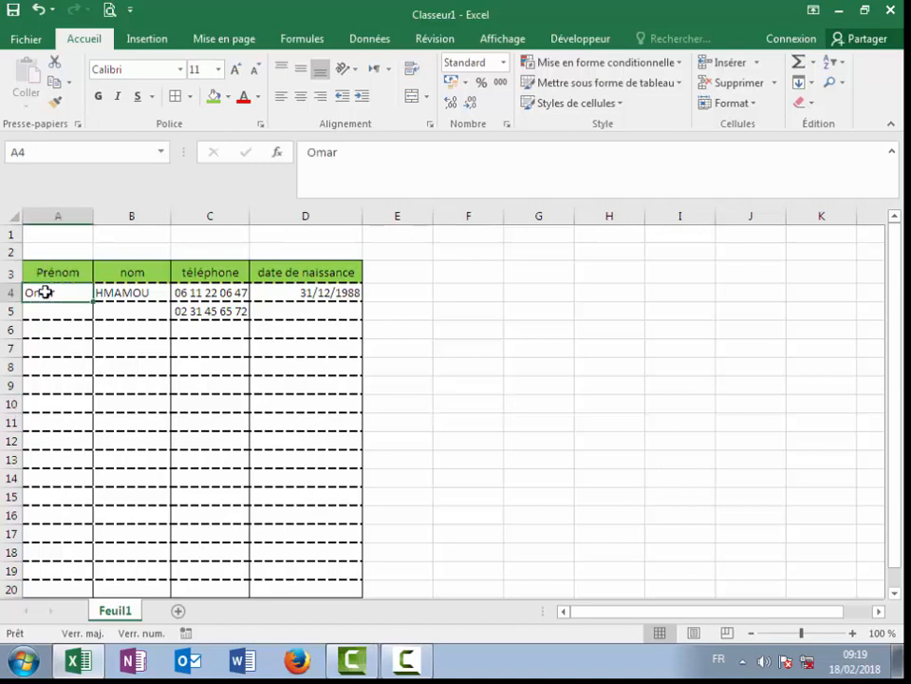
{"action": "left_click", "coordinate": [186, 293]}
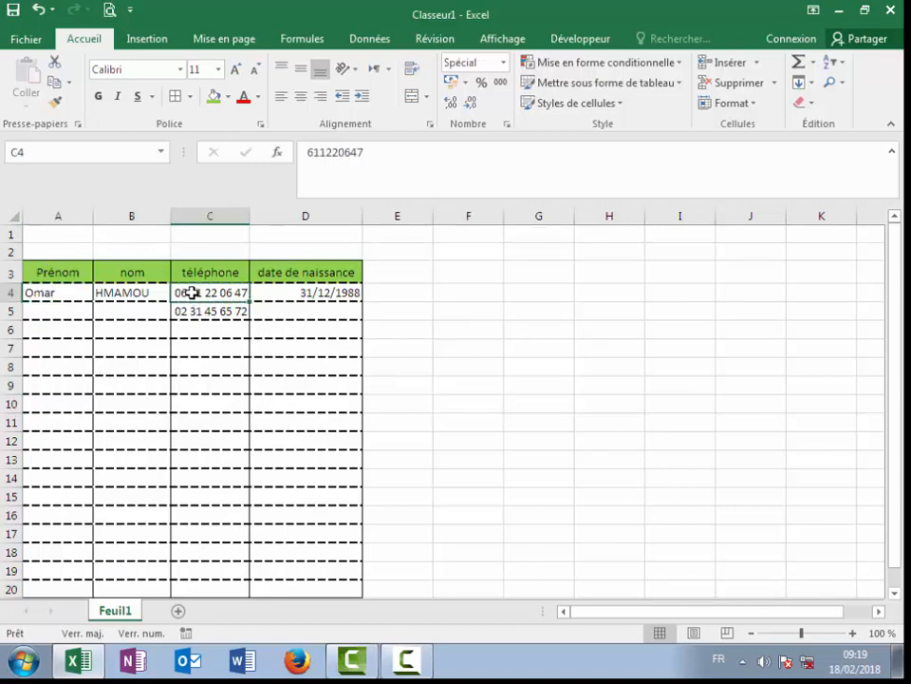
{"action": "left_click", "coordinate": [208, 382]}
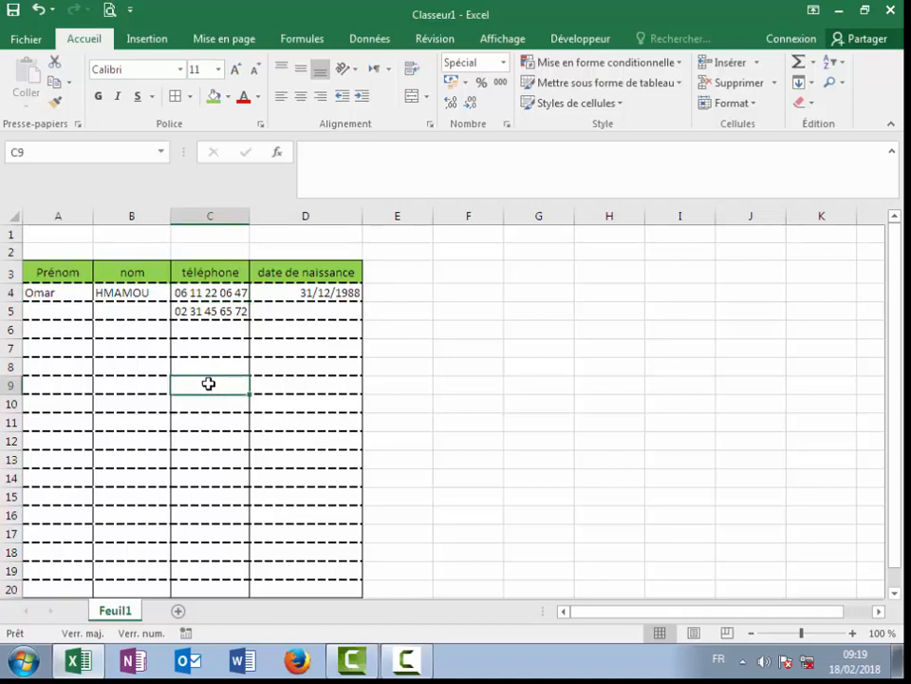
{"action": "key", "text": "Caps_Lock"}
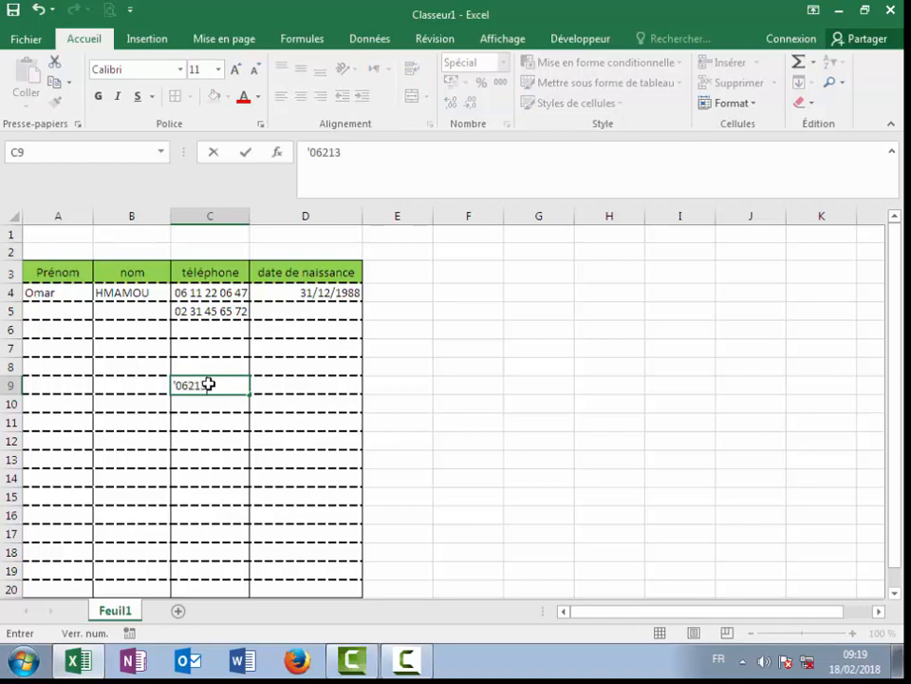
{"action": "left_click", "coordinate": [218, 459]}
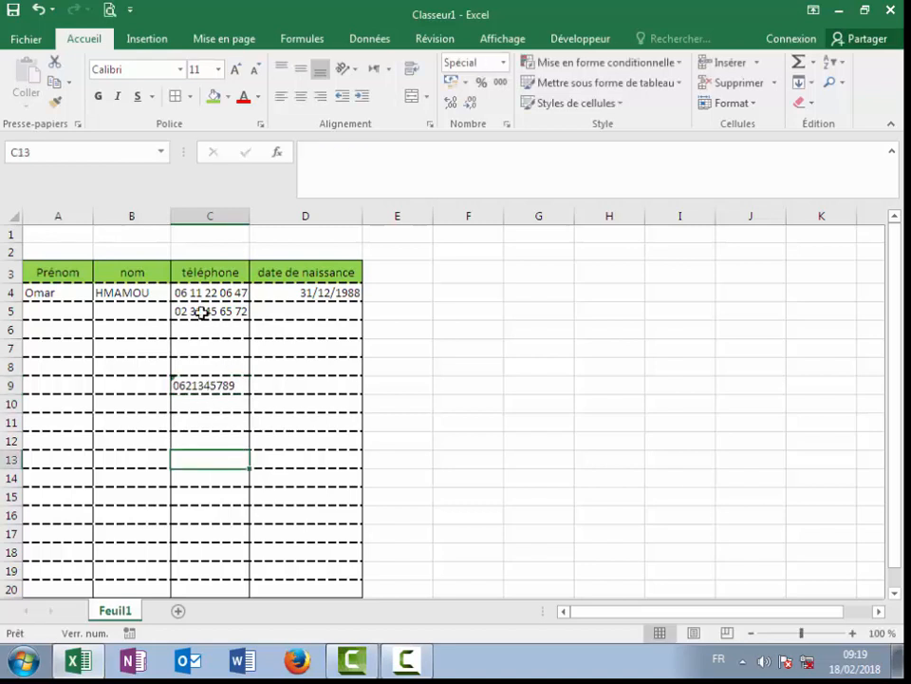
{"action": "left_click", "coordinate": [176, 382]}
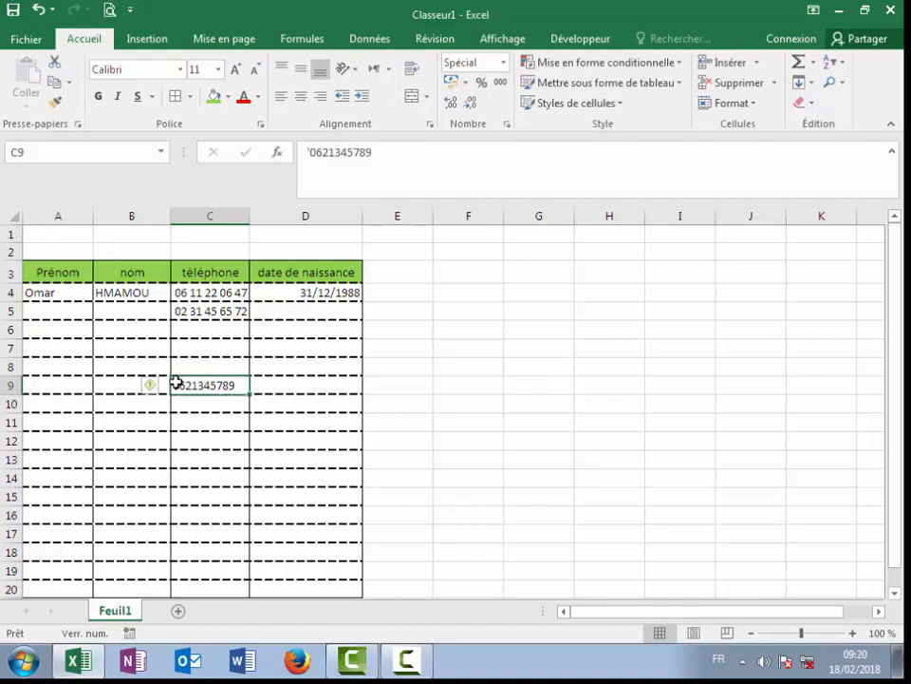
{"action": "left_click", "coordinate": [229, 469]}
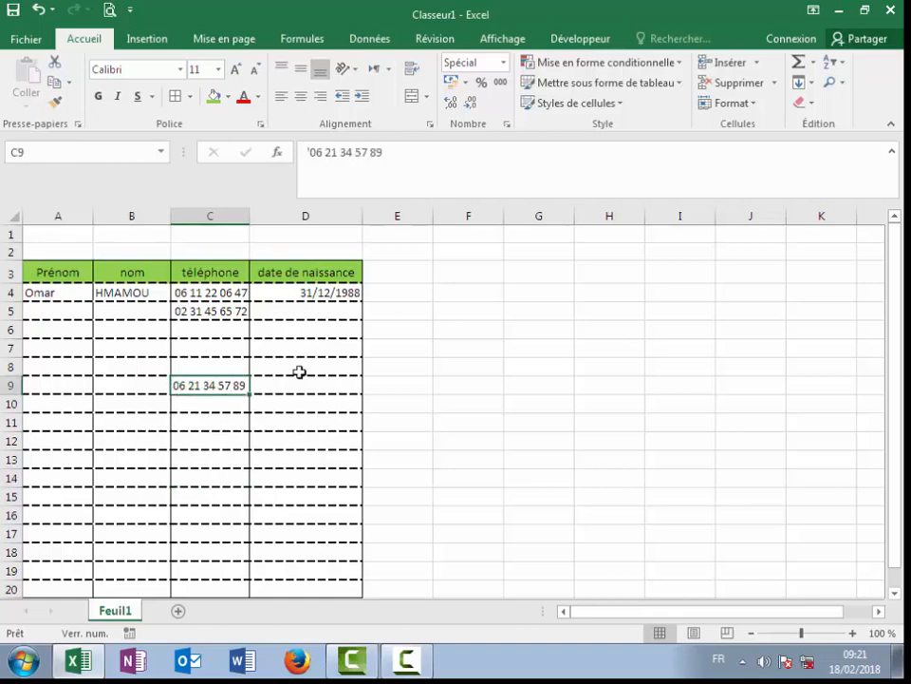
{"action": "scroll", "coordinate": [363, 368], "scroll_direction": "down", "scroll_amount": 1}
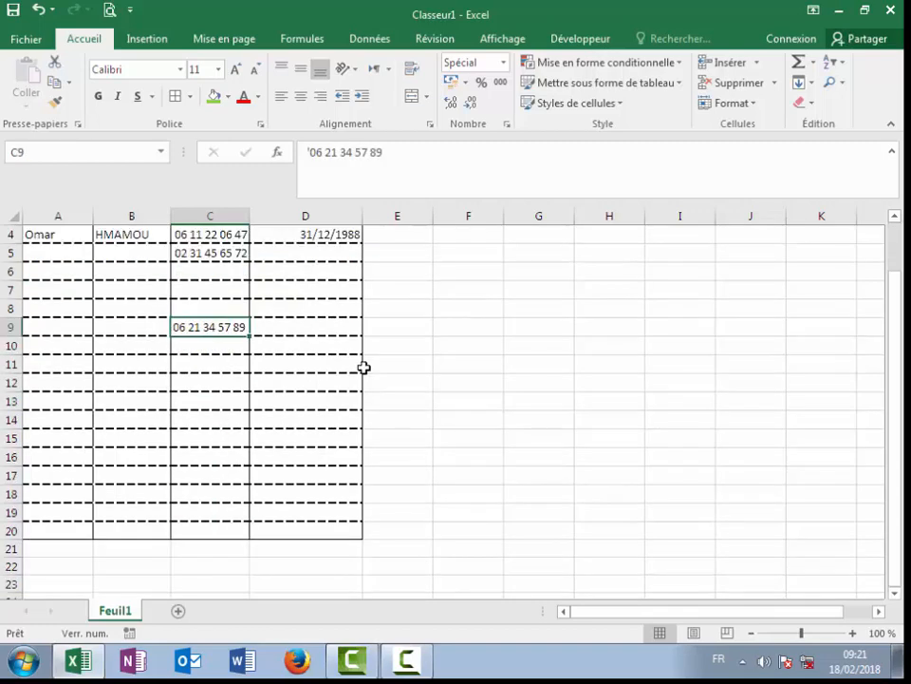
{"action": "scroll", "coordinate": [363, 368], "scroll_direction": "up", "scroll_amount": 1}
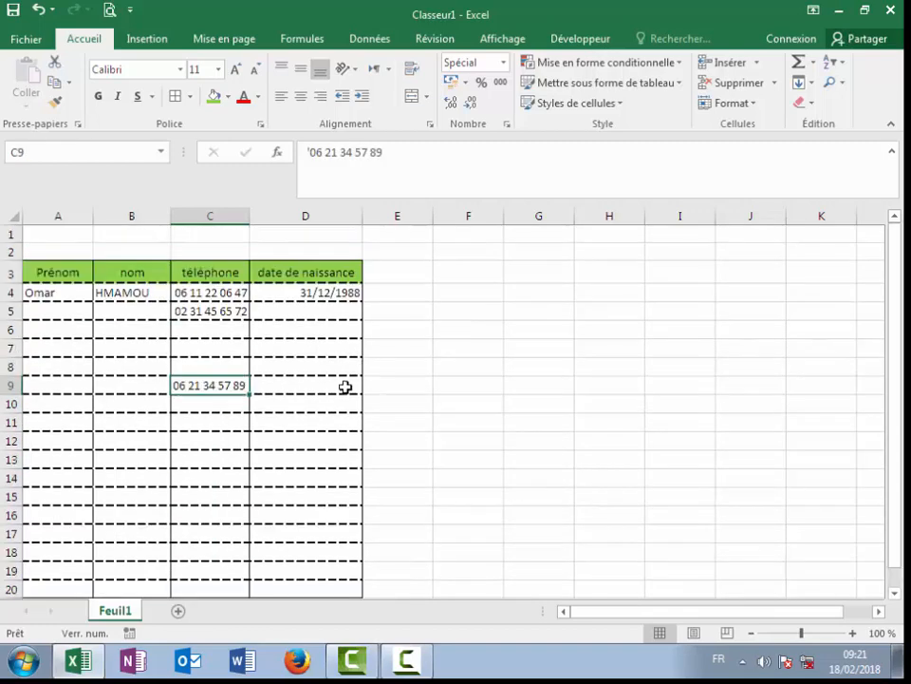
Step: Rename the Feuil1 sheet tab to 'base de donné'
{"action": "double_click", "coordinate": [115, 612]}
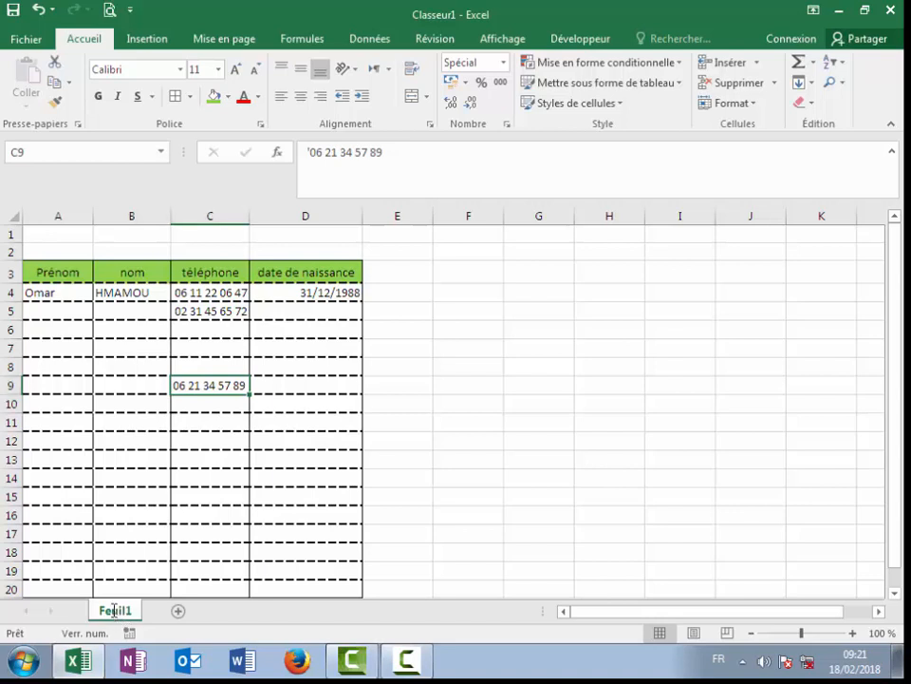
{"action": "left_click", "coordinate": [490, 539]}
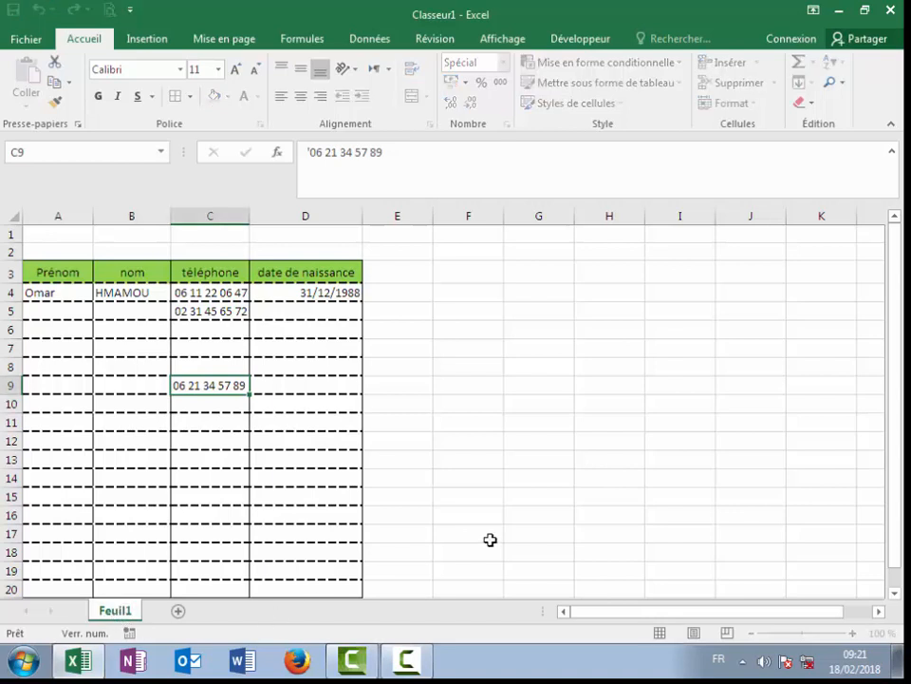
{"action": "right_click", "coordinate": [115, 614]}
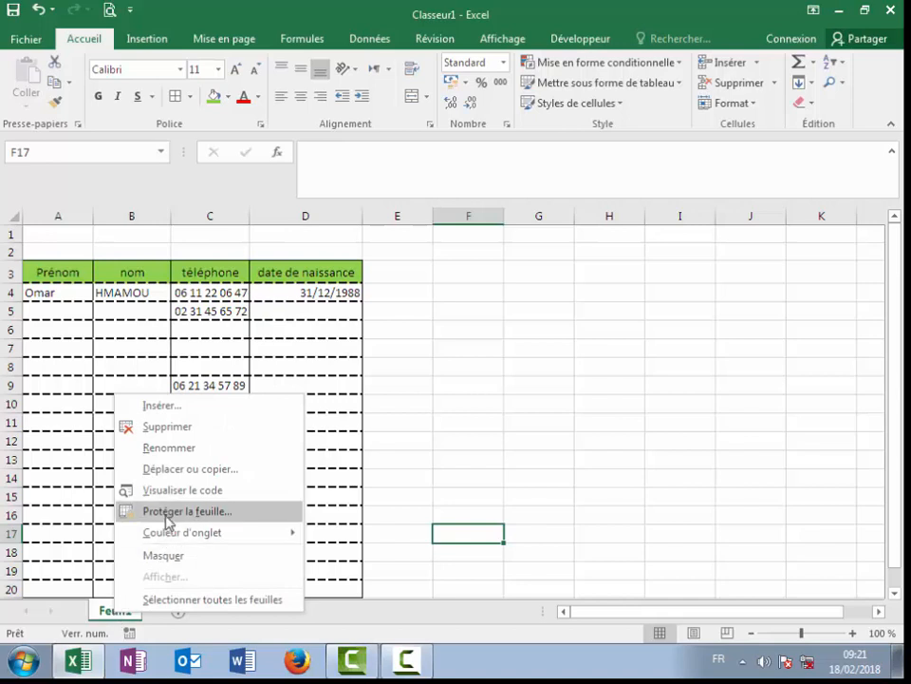
{"action": "left_click", "coordinate": [175, 449]}
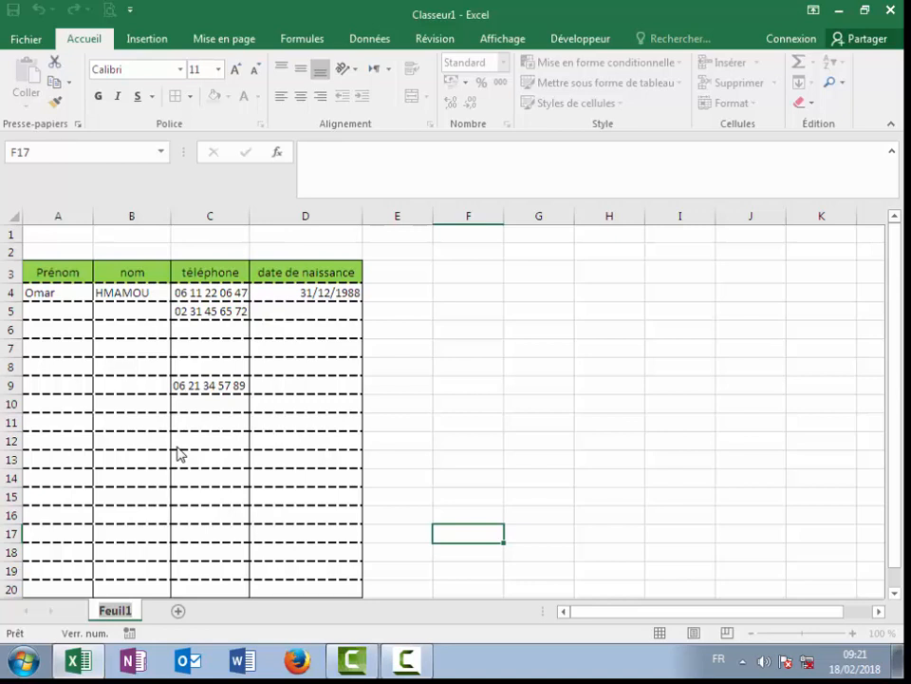
{"action": "type", "text": "base"}
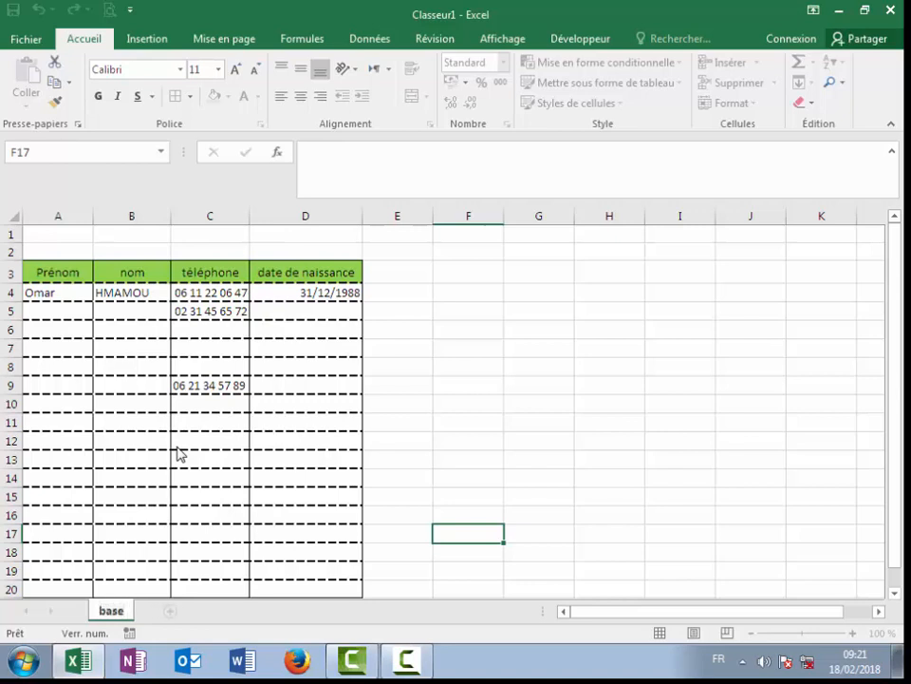
{"action": "type", "text": " de d"}
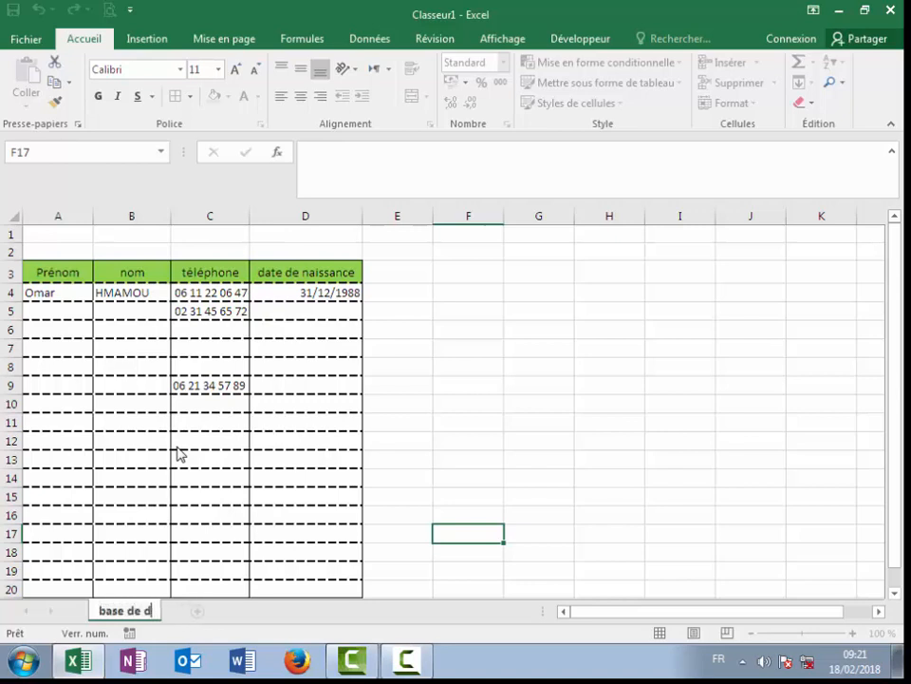
{"action": "type", "text": "onnée"}
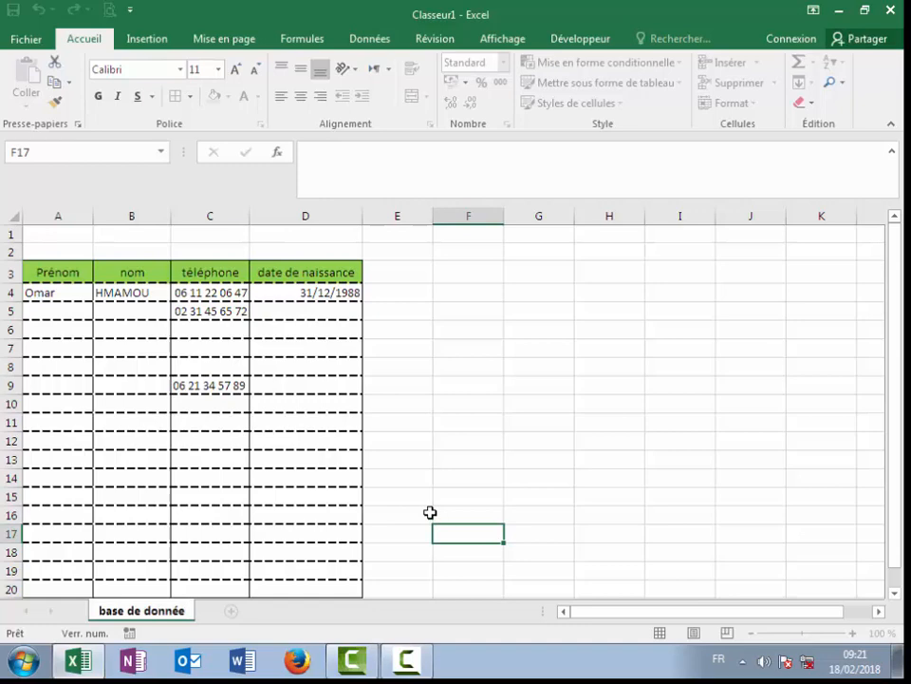
{"action": "left_click", "coordinate": [430, 513]}
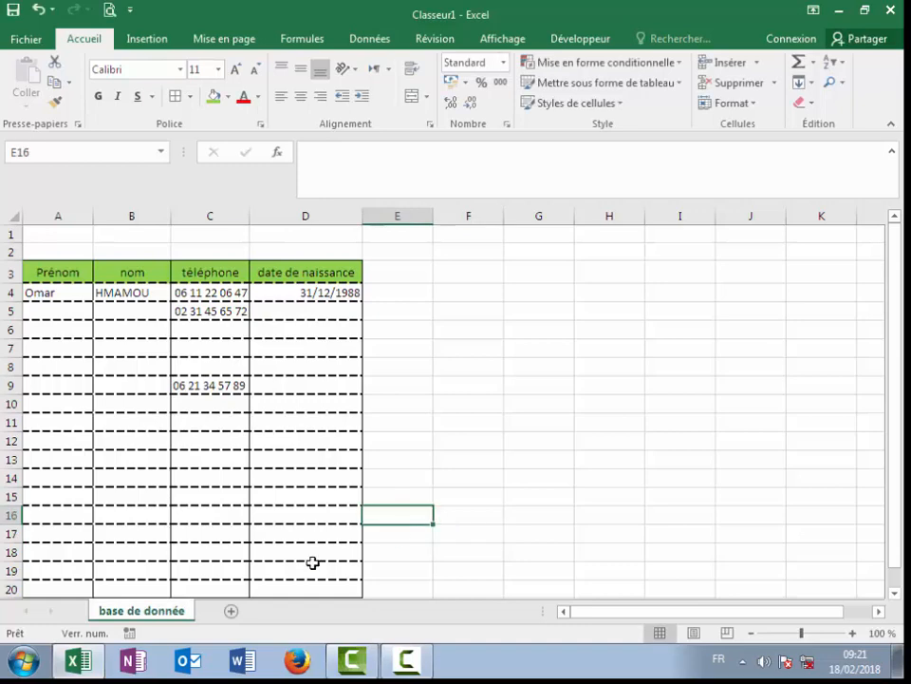
Step: Add a new empty sheet, Feuil2, and switch back to 'base de donné'
{"action": "left_click", "coordinate": [231, 611]}
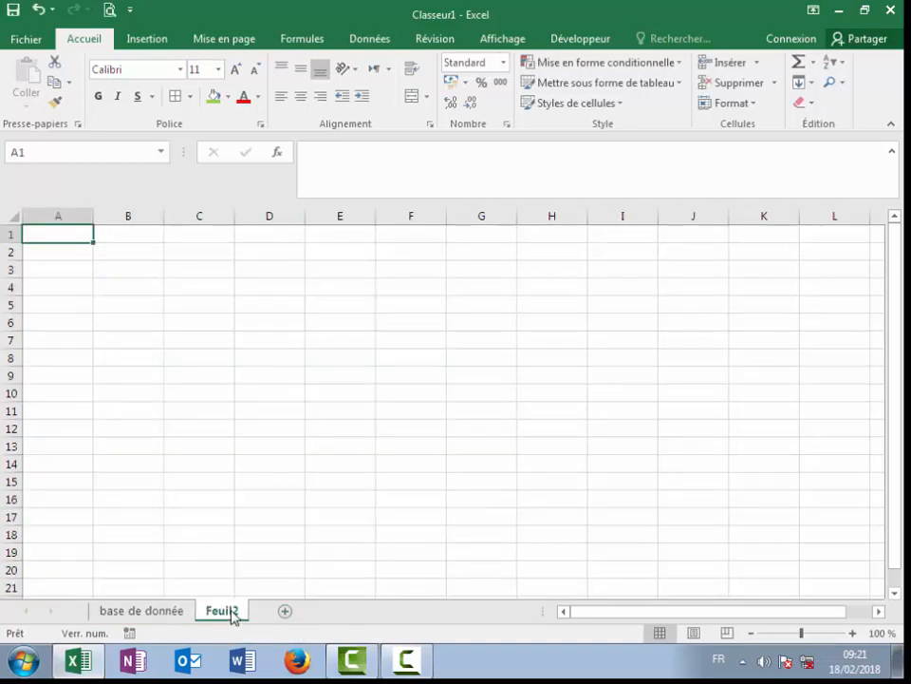
{"action": "left_click", "coordinate": [157, 612]}
{"action": "left_click", "coordinate": [230, 611]}
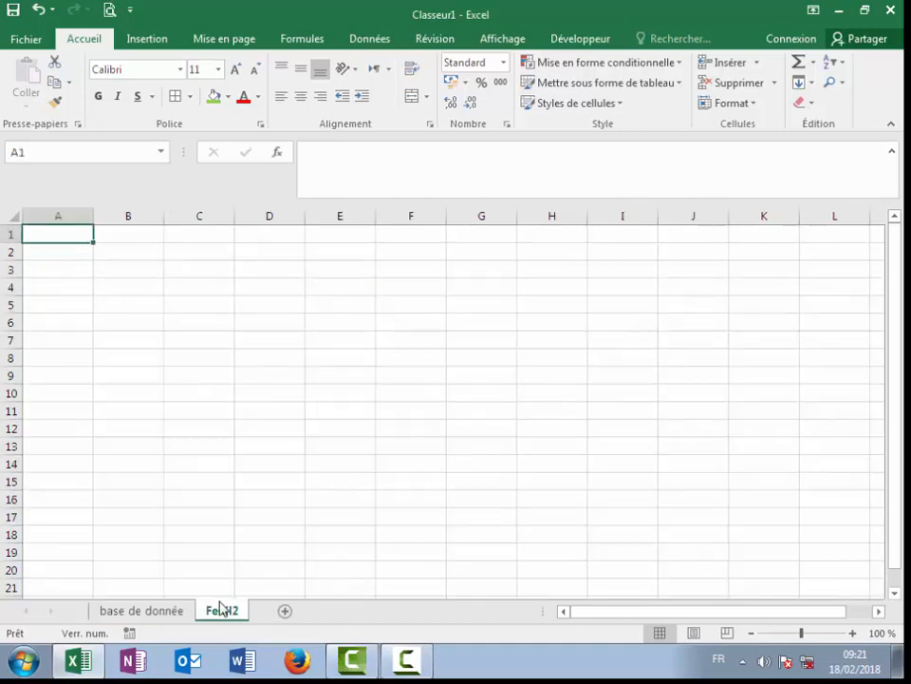
{"action": "left_click", "coordinate": [150, 615]}
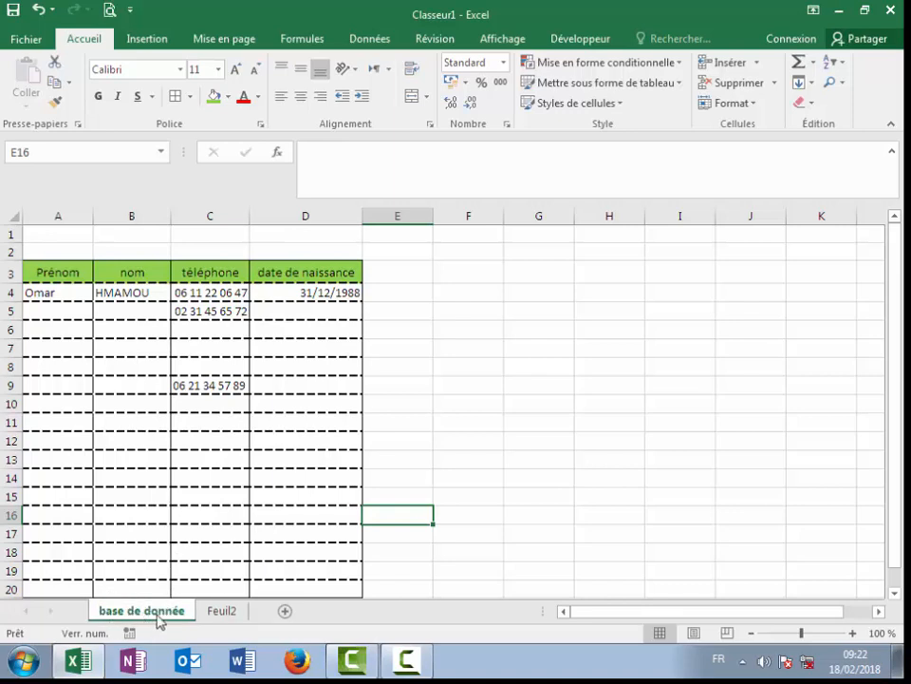
Step: Colour the 'base de donné' sheet tab red
{"action": "right_click", "coordinate": [164, 617]}
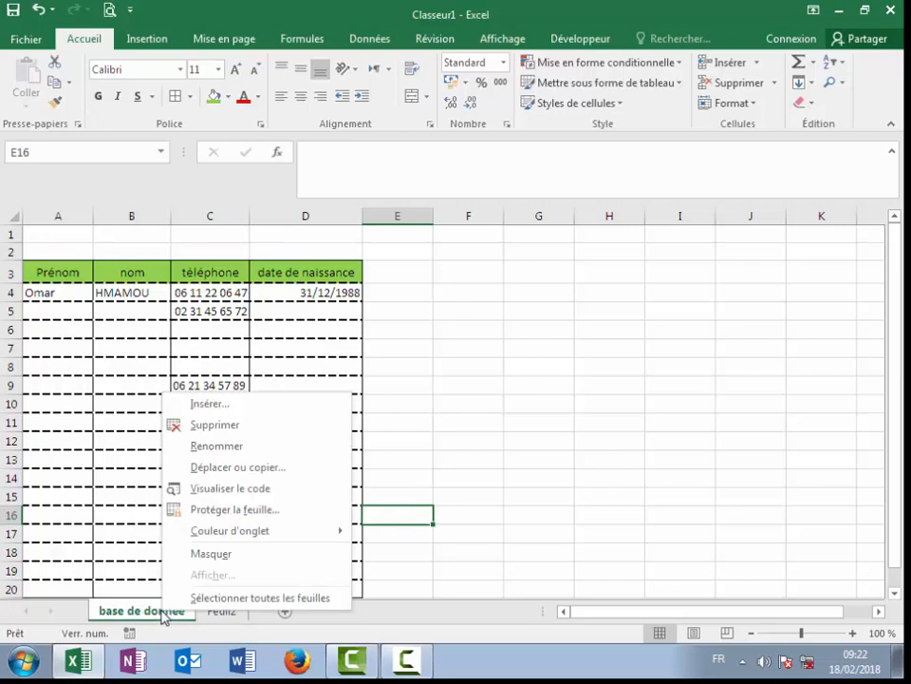
{"action": "mouse_move", "coordinate": [257, 542]}
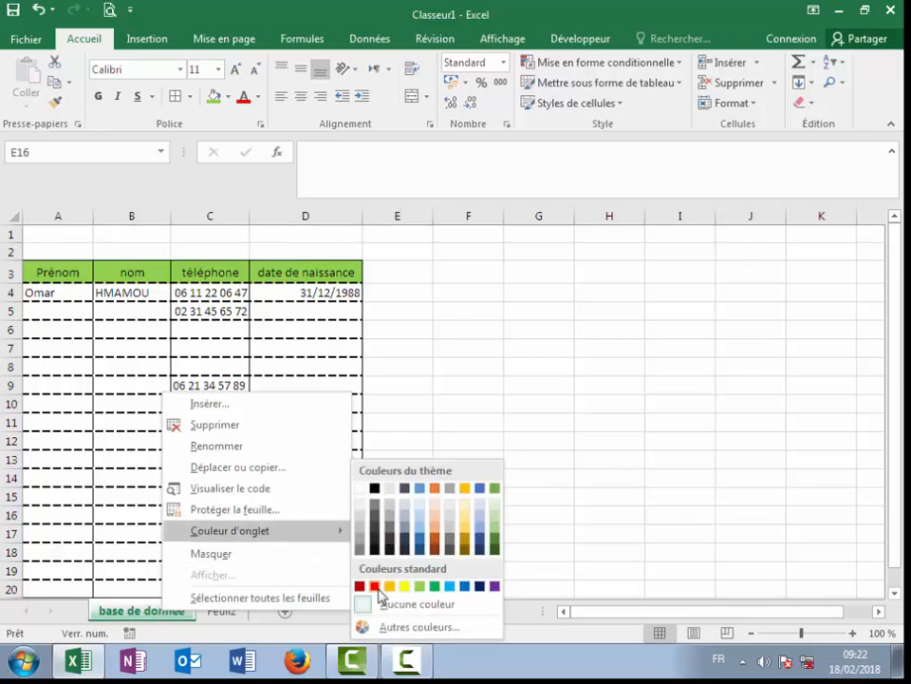
{"action": "left_click", "coordinate": [375, 587]}
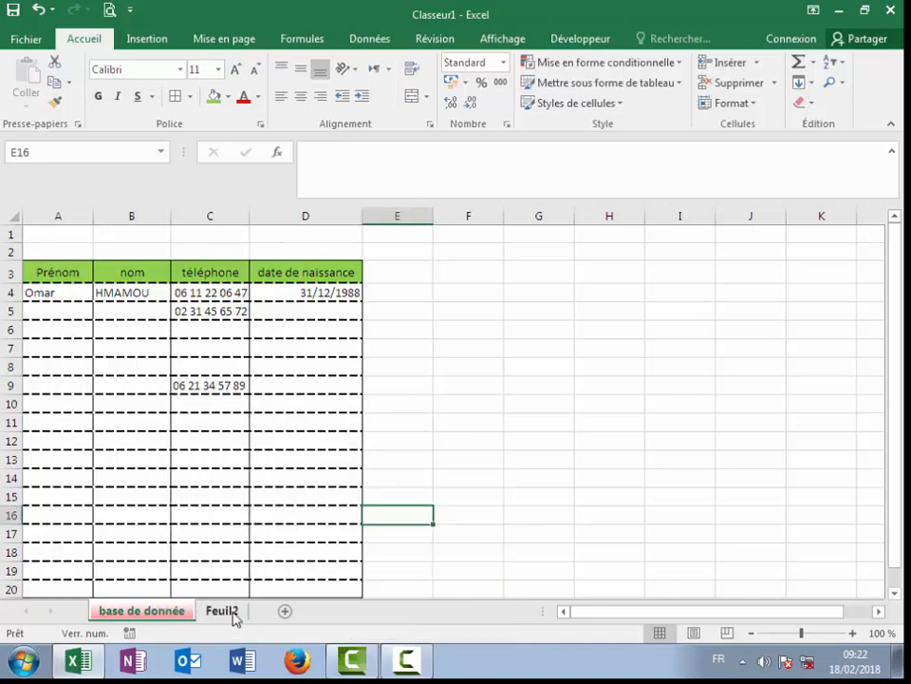
Step: Return to the 'base de donné' sheet and select cell C12
{"action": "left_click", "coordinate": [228, 610]}
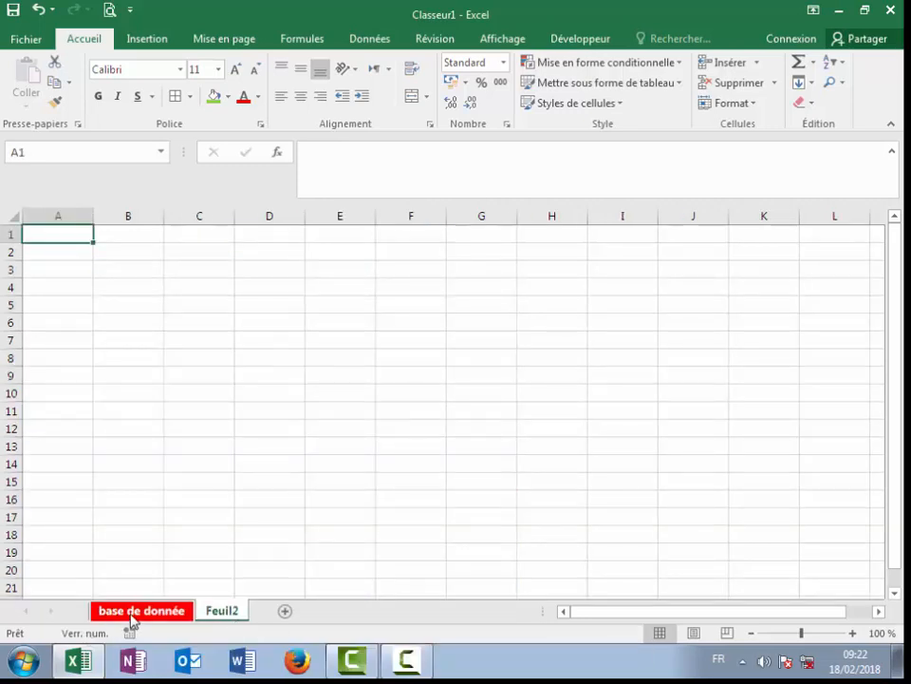
{"action": "left_click", "coordinate": [133, 613]}
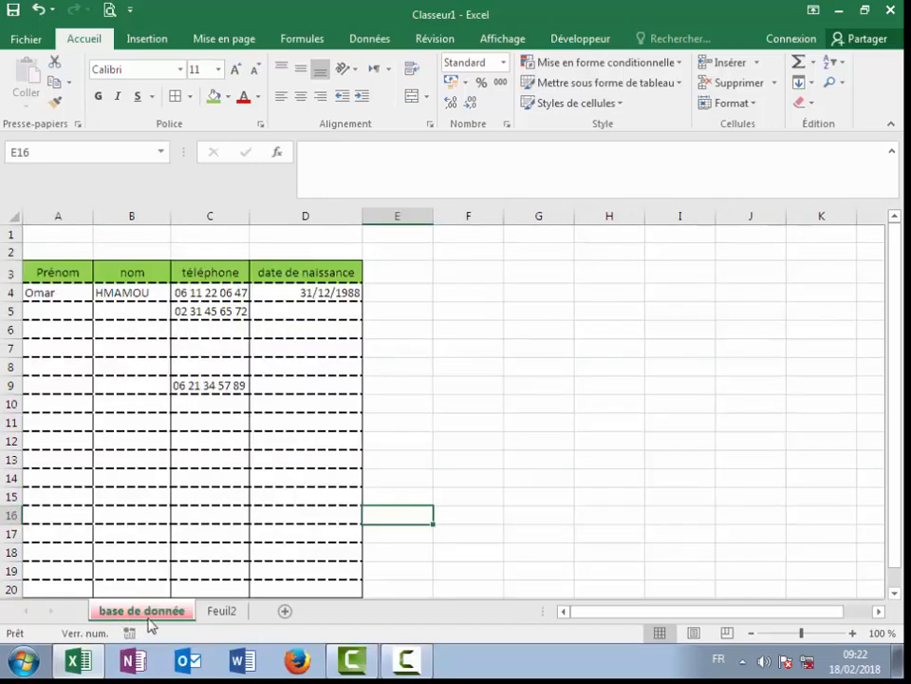
{"action": "left_click", "coordinate": [218, 613]}
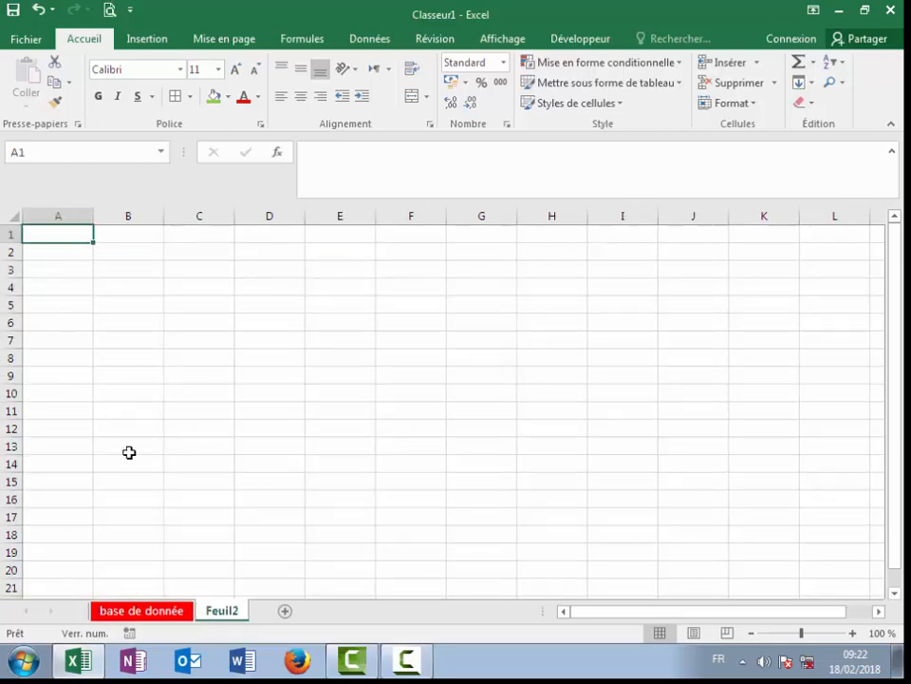
{"action": "left_click", "coordinate": [75, 283]}
{"action": "left_click", "coordinate": [71, 270]}
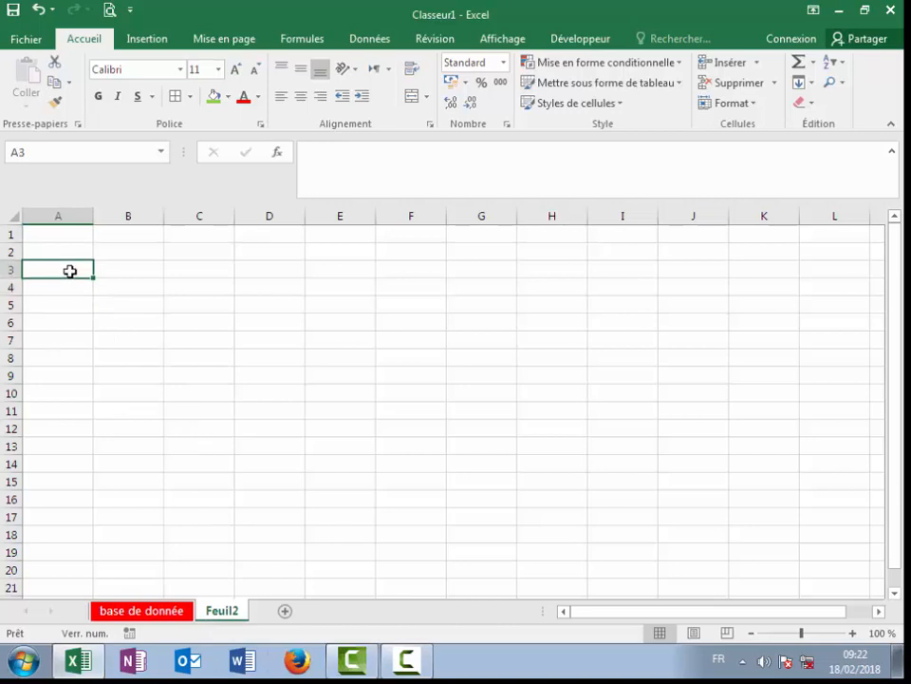
{"action": "left_click", "coordinate": [159, 612]}
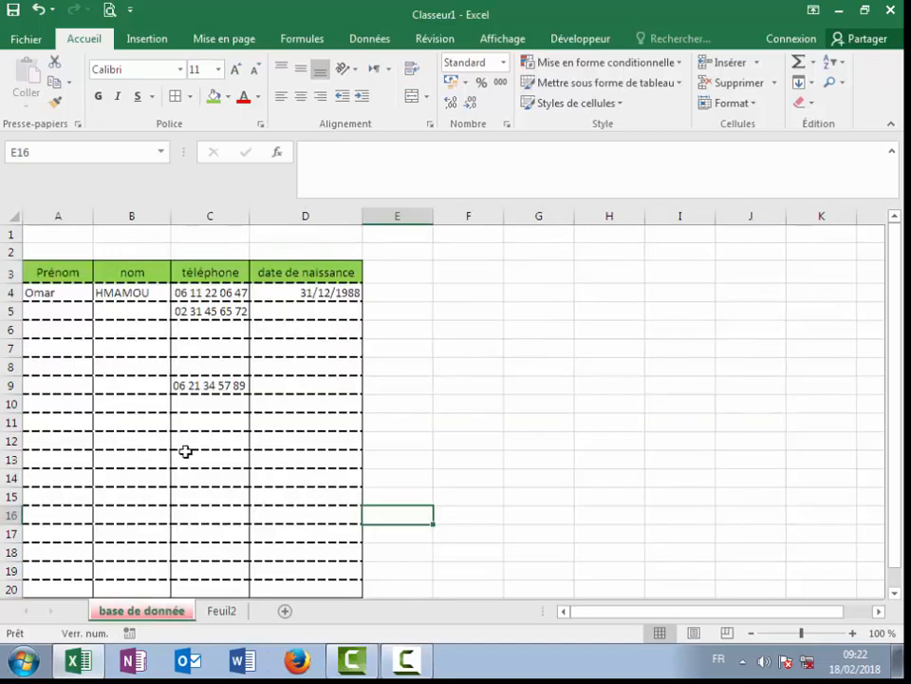
{"action": "left_click", "coordinate": [181, 441]}
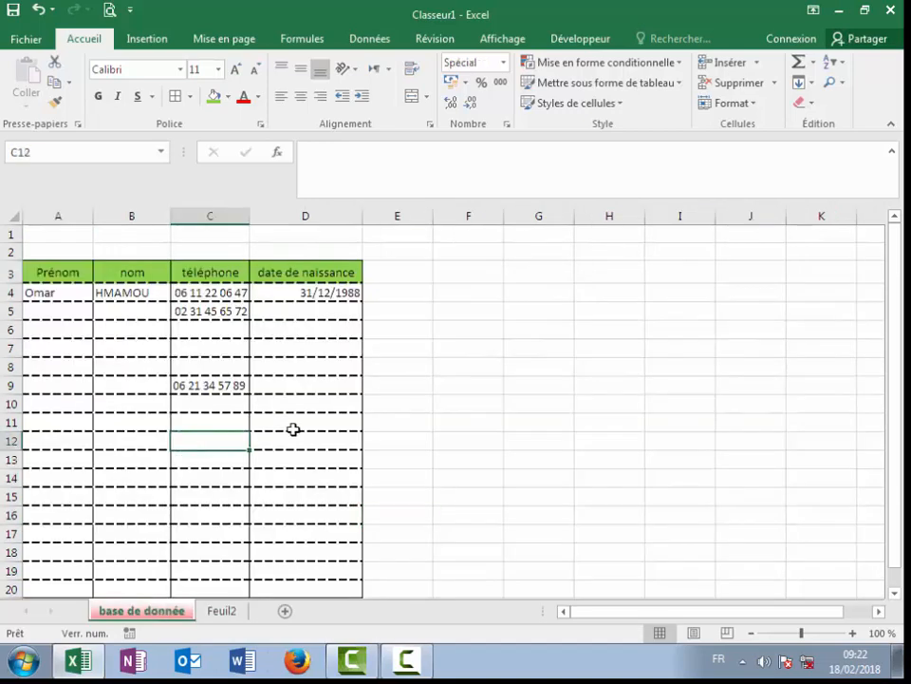
Step: Cancel password encryption of the workbook, then start Protéger la feuille active from Fichier > Informations
{"action": "left_click", "coordinate": [16, 47]}
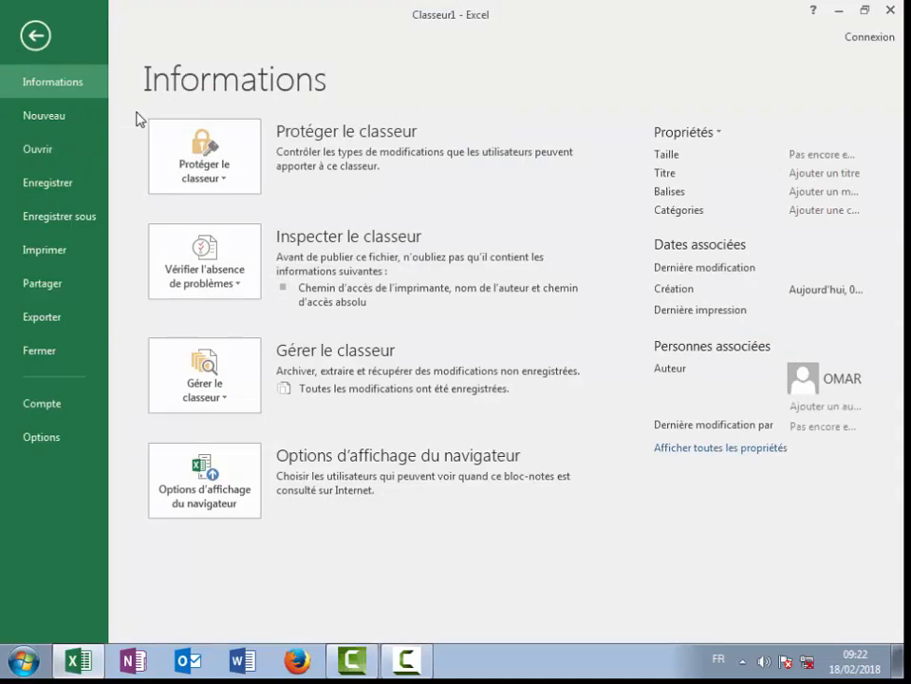
{"action": "left_click", "coordinate": [228, 181]}
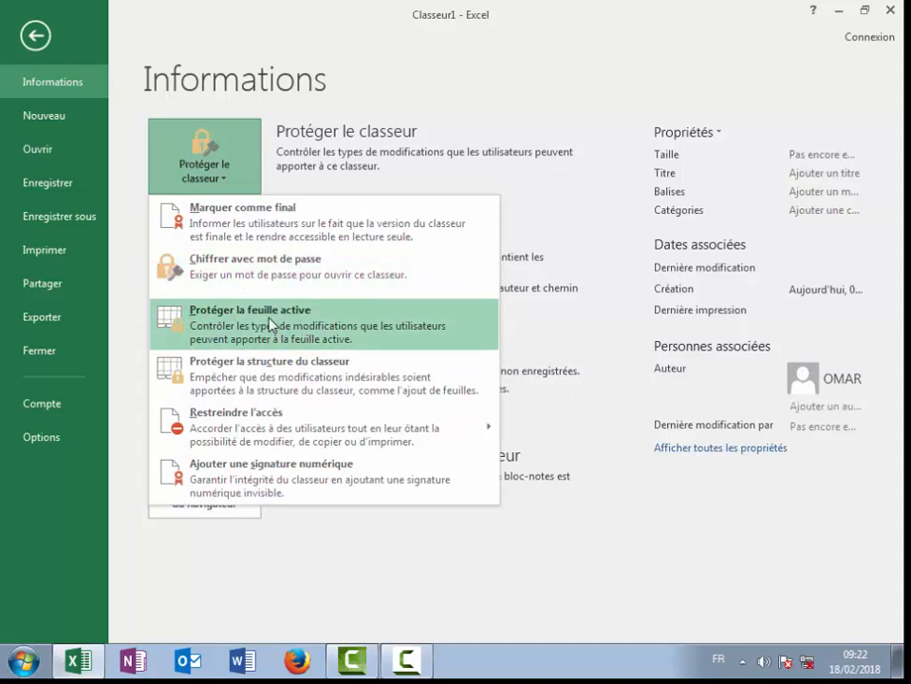
{"action": "left_click", "coordinate": [290, 270]}
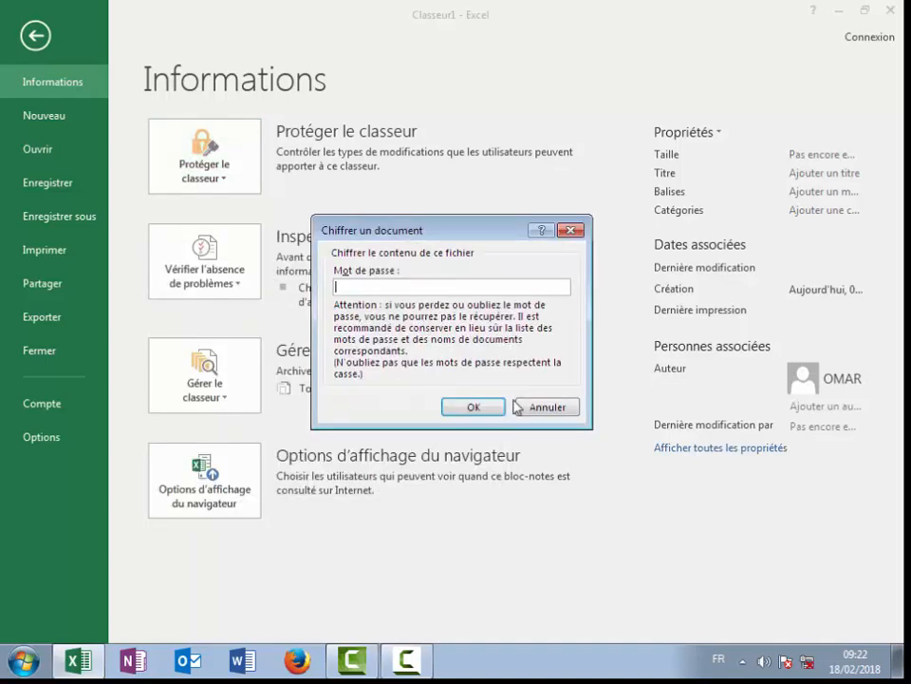
{"action": "left_click", "coordinate": [545, 406]}
{"action": "left_click", "coordinate": [230, 175]}
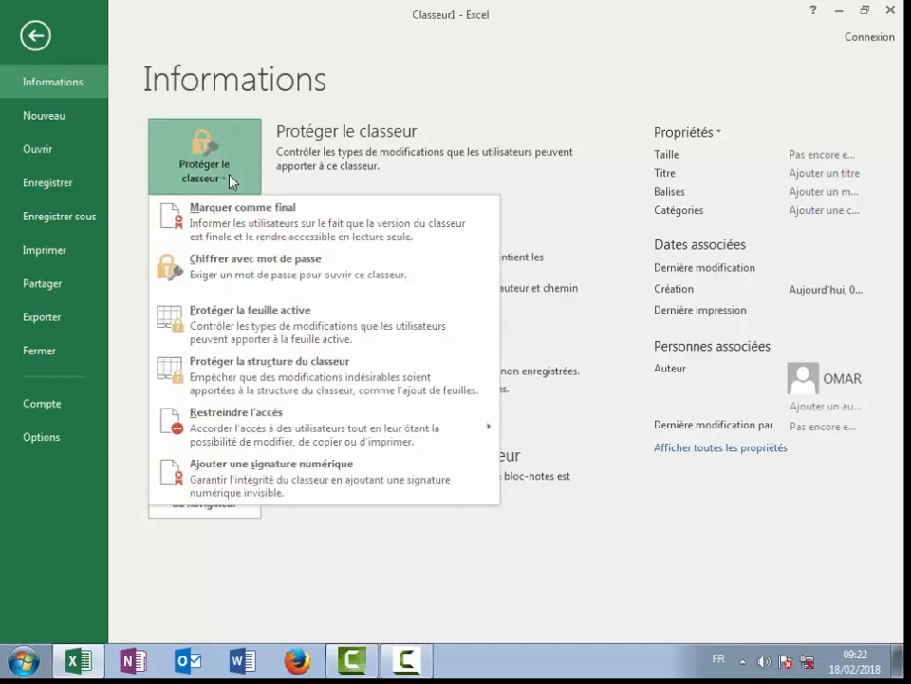
{"action": "left_click", "coordinate": [256, 327]}
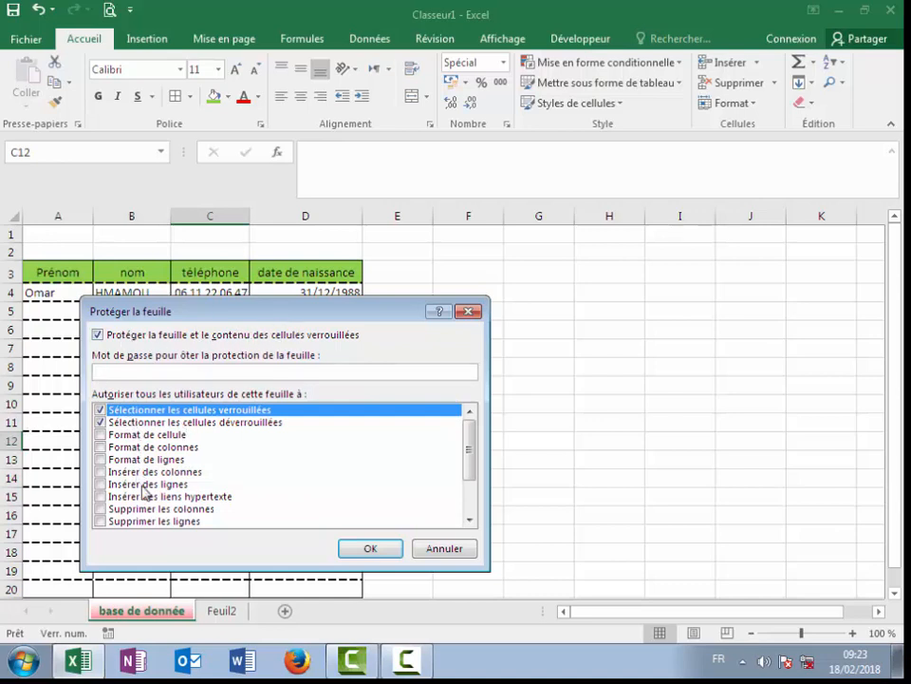
Step: Close the Protéger la feuille dialog without applying protection and select D4
{"action": "left_click", "coordinate": [100, 437]}
{"action": "left_click_drag", "start_coordinate": [324, 312], "coordinate": [338, 415]}
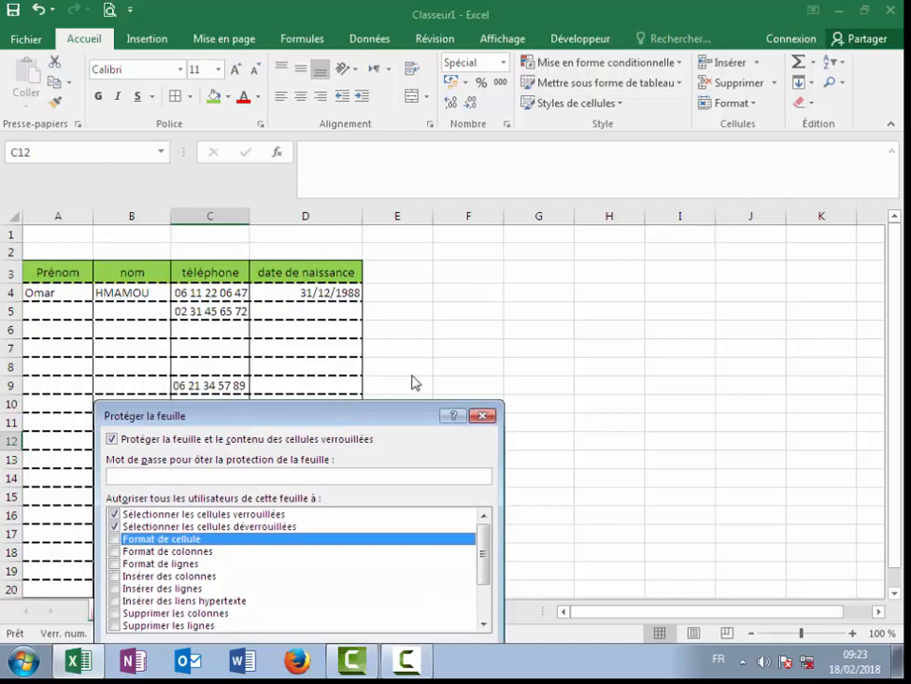
{"action": "left_click", "coordinate": [484, 415]}
{"action": "left_click", "coordinate": [333, 289]}
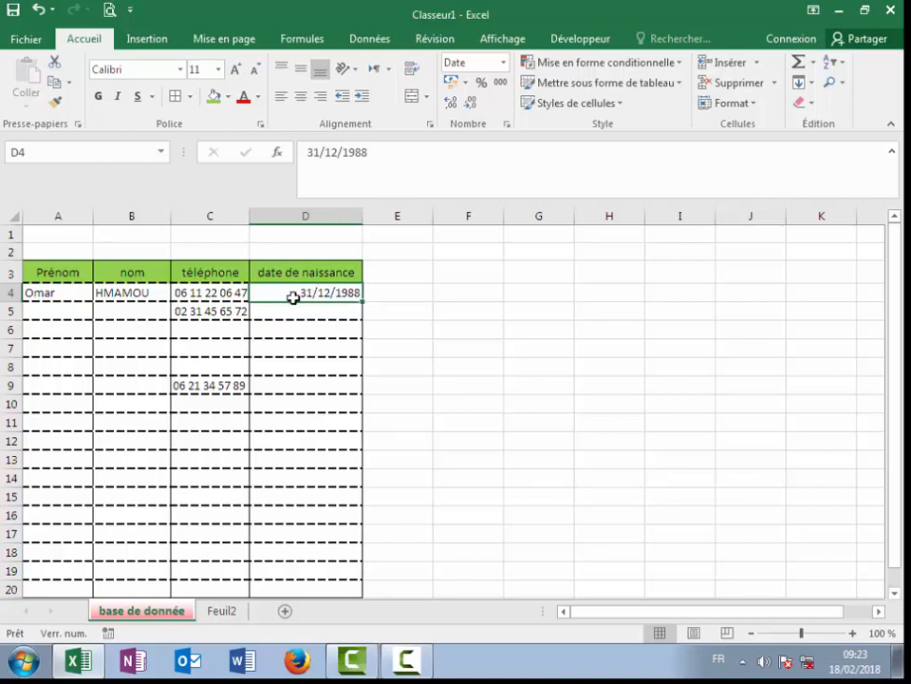
Step: Try the Monétaire format on D4's birth date, then restore it to Date courte (31/12/1988)
{"action": "left_click", "coordinate": [504, 62]}
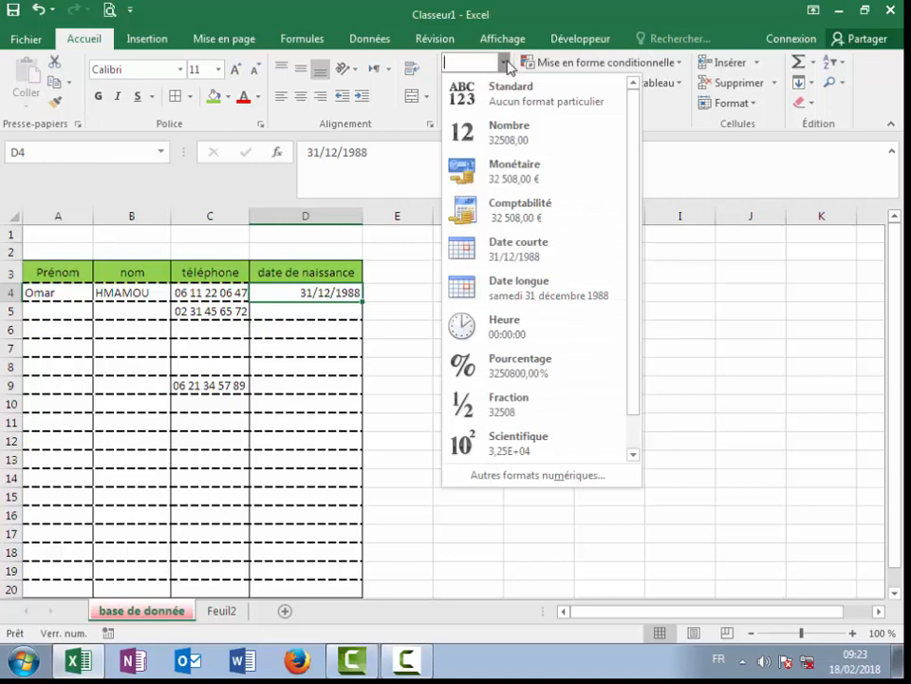
{"action": "left_click", "coordinate": [541, 182]}
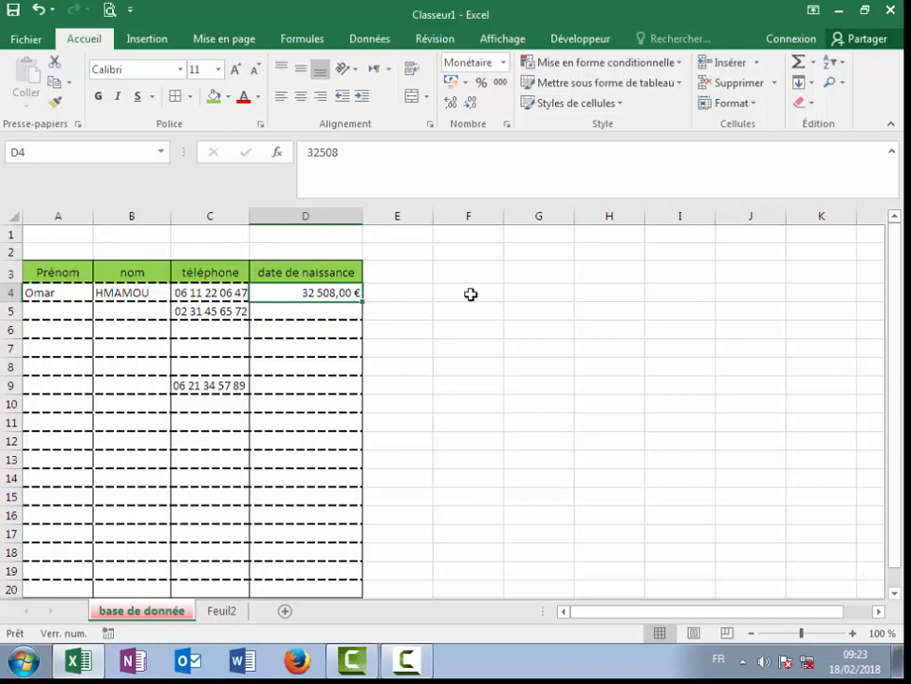
{"action": "left_click", "coordinate": [504, 62]}
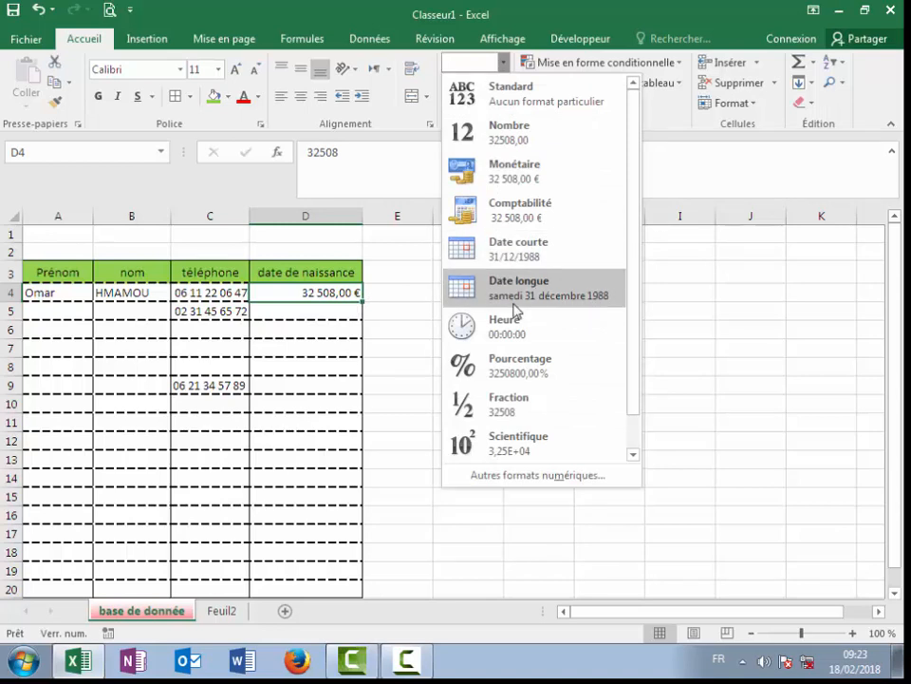
{"action": "left_click", "coordinate": [513, 256]}
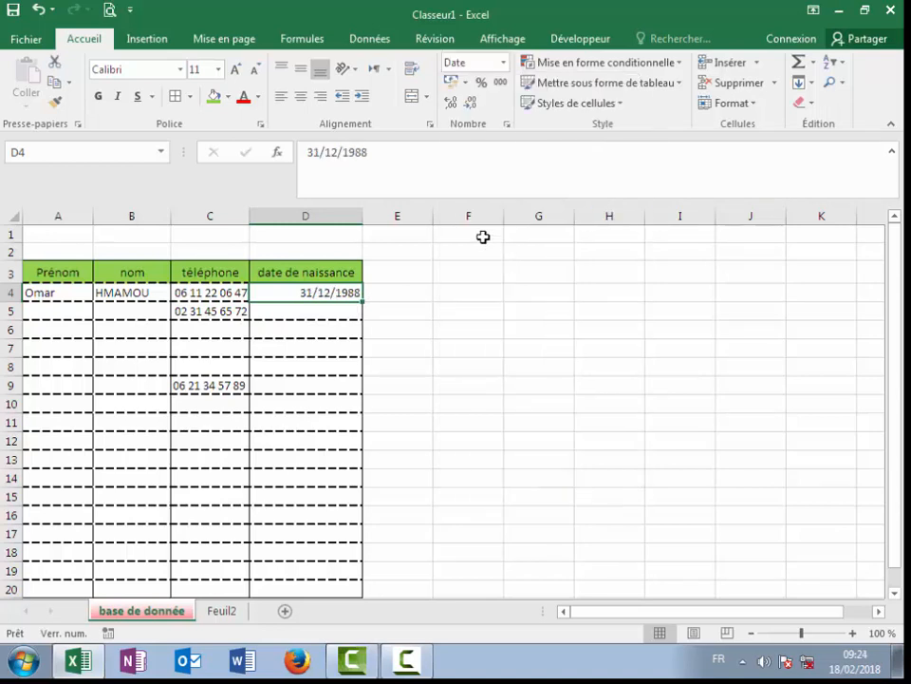
{"action": "left_click", "coordinate": [449, 45]}
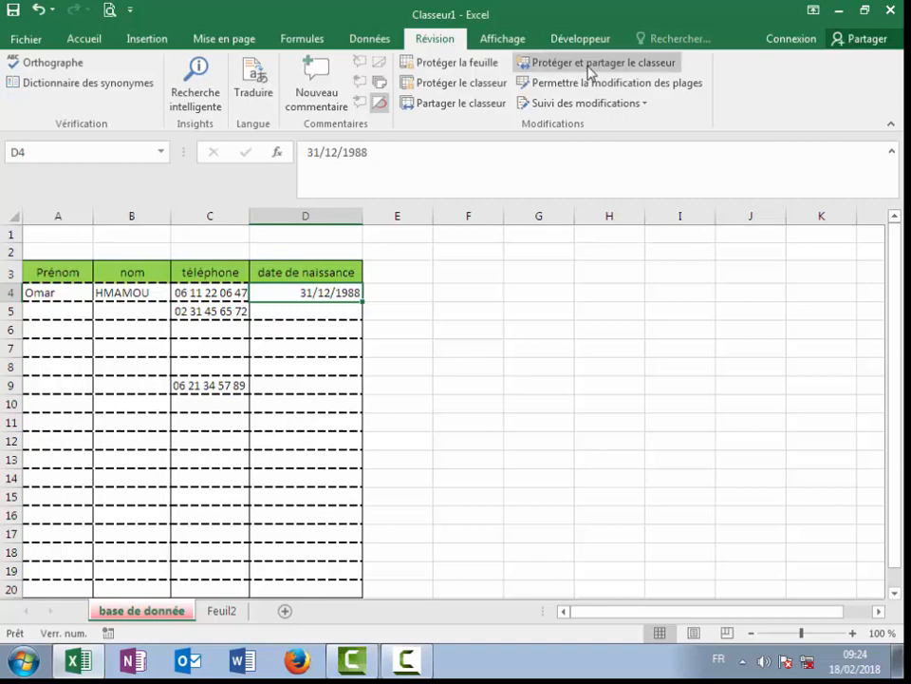
Step: In Protéger la feuille, allow formatting cells, columns and rows and inserting columns and rows
{"action": "left_click", "coordinate": [458, 63]}
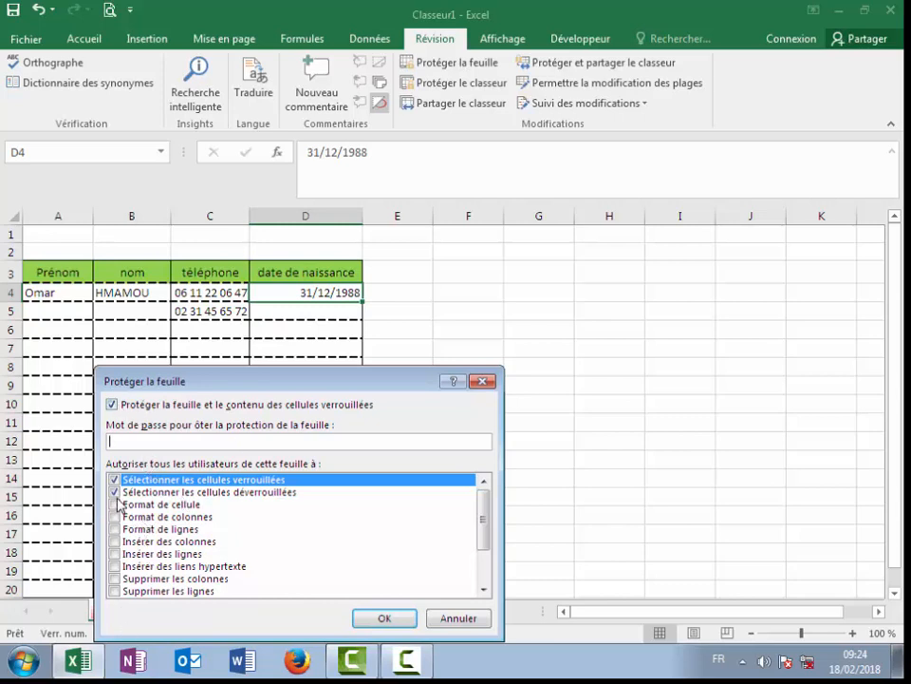
{"action": "left_click", "coordinate": [116, 504]}
{"action": "left_click", "coordinate": [116, 516]}
{"action": "left_click", "coordinate": [115, 529]}
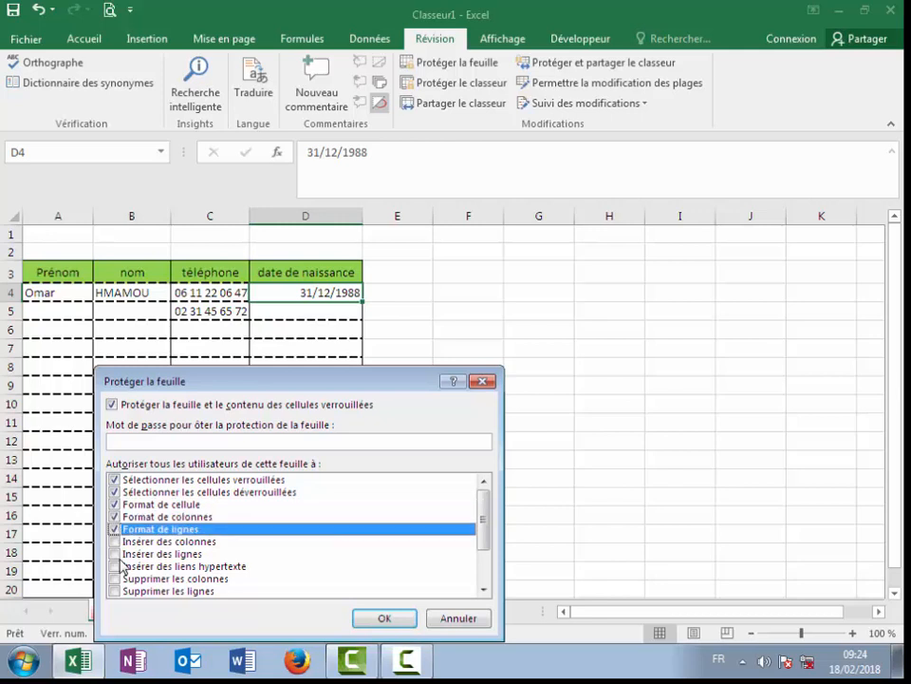
{"action": "left_click", "coordinate": [115, 541]}
{"action": "left_click", "coordinate": [115, 554]}
{"action": "scroll", "coordinate": [133, 560], "scroll_direction": "down", "scroll_amount": 2}
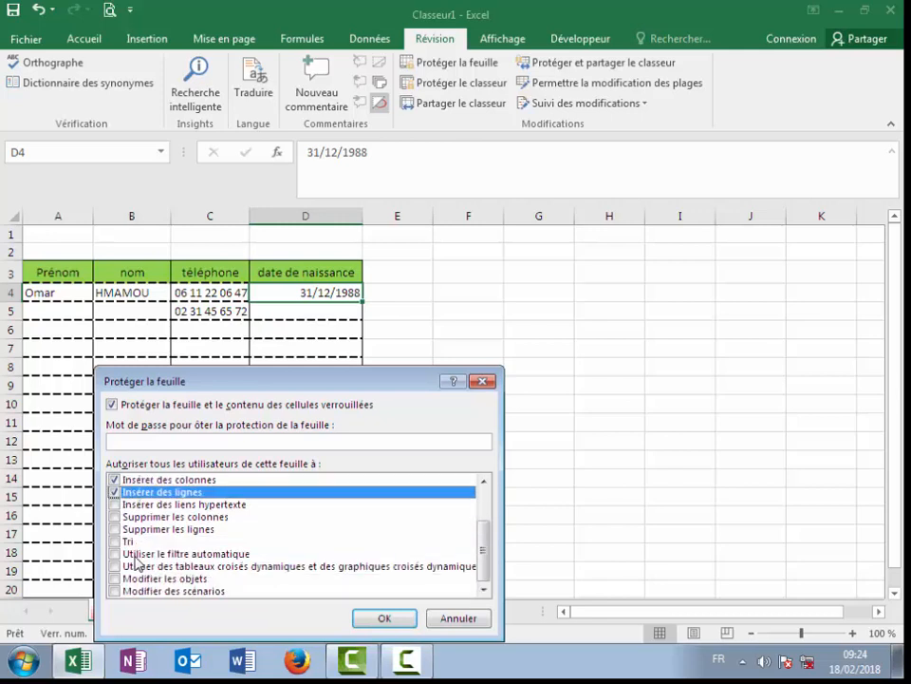
Step: Also allow hyperlinks, deleting, sorting, filters, pivot tables, objects and scenarios, then set and confirm a password
{"action": "left_click", "coordinate": [115, 504]}
{"action": "left_click", "coordinate": [115, 516]}
{"action": "left_click", "coordinate": [115, 529]}
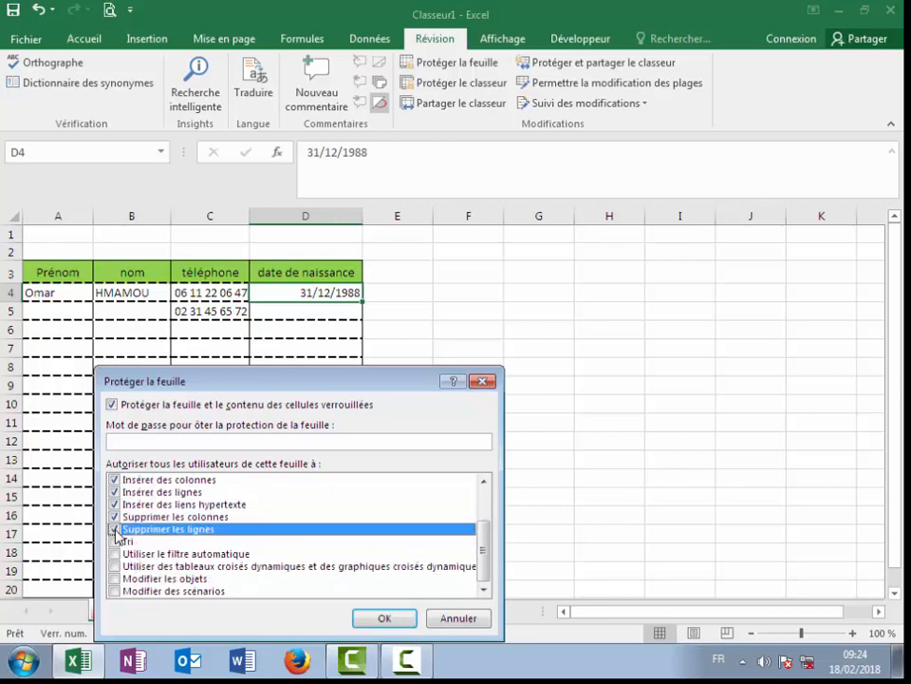
{"action": "left_click", "coordinate": [115, 541]}
{"action": "left_click", "coordinate": [115, 554]}
{"action": "left_click", "coordinate": [115, 566]}
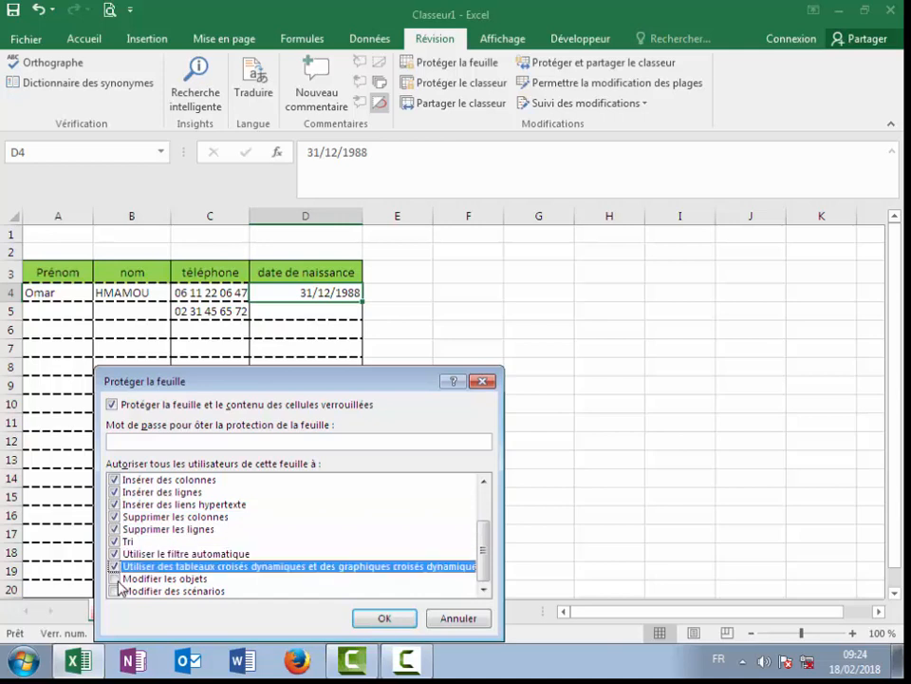
{"action": "left_click", "coordinate": [115, 578]}
{"action": "left_click", "coordinate": [114, 591]}
{"action": "scroll", "coordinate": [128, 591], "scroll_direction": "up", "scroll_amount": 2}
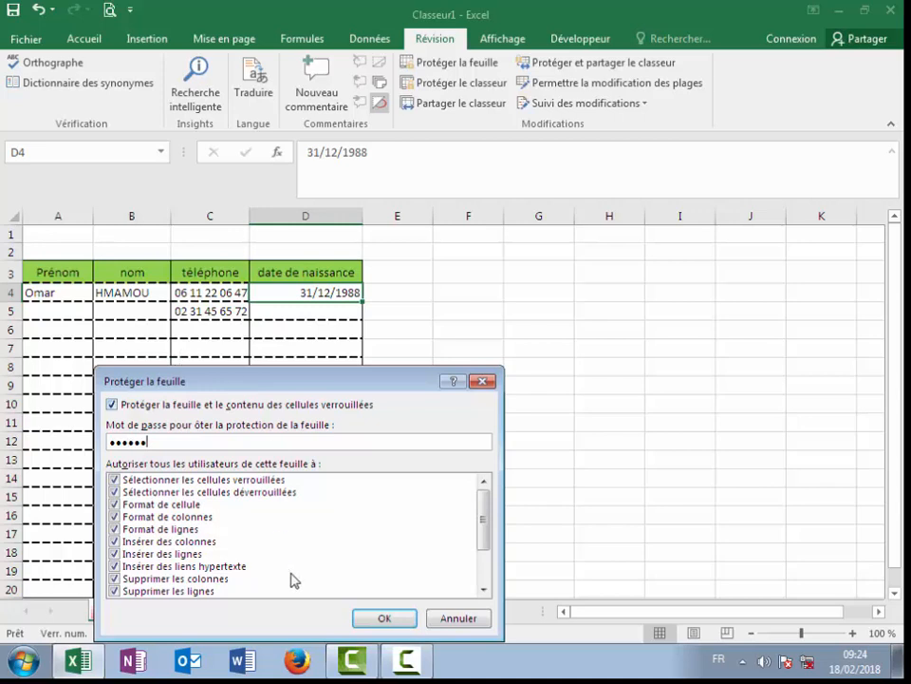
{"action": "left_click", "coordinate": [391, 619]}
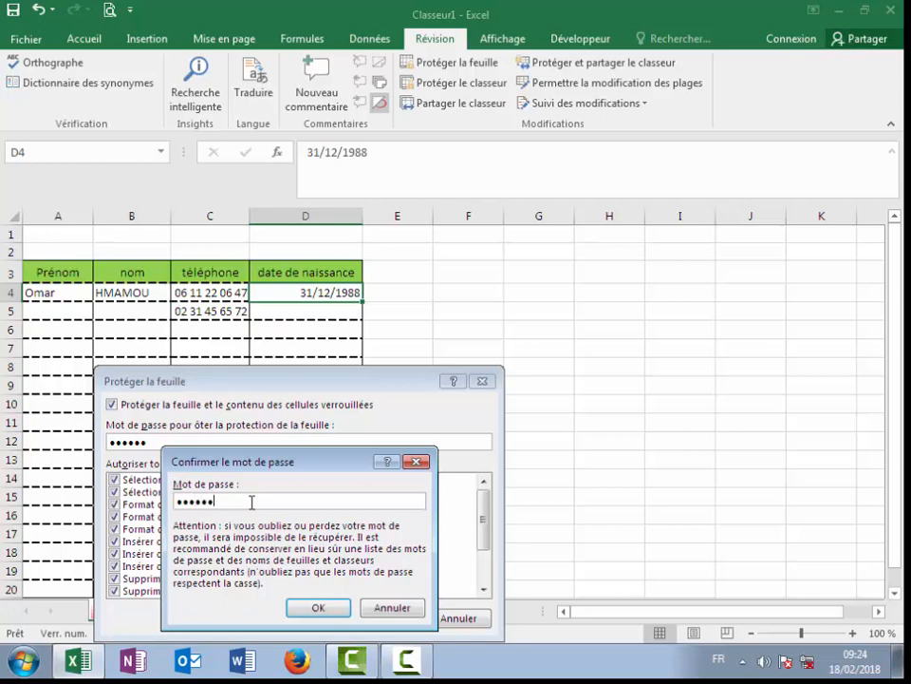
{"action": "left_click", "coordinate": [318, 607]}
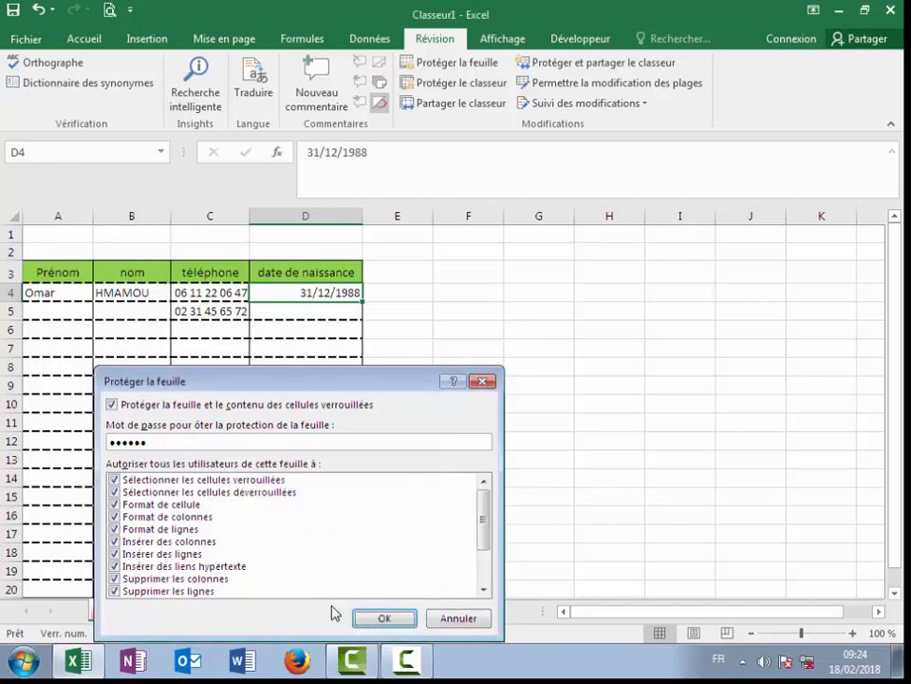
{"action": "left_click", "coordinate": [379, 618]}
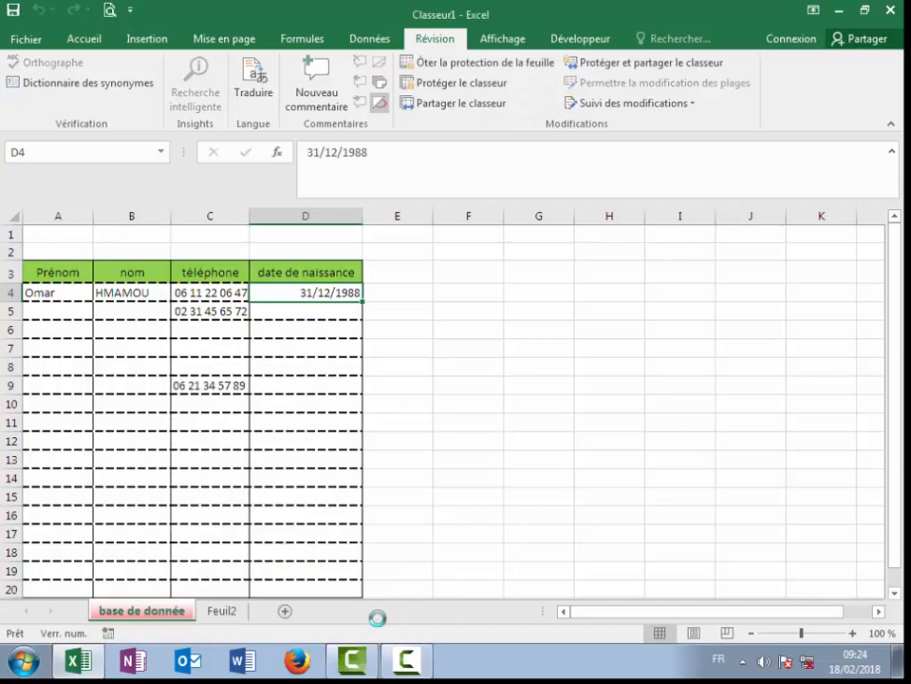
Step: Save the workbook to the Desktop as omar.xlsx with type Classeur Excel (*.xlsx)
{"action": "left_click", "coordinate": [489, 447]}
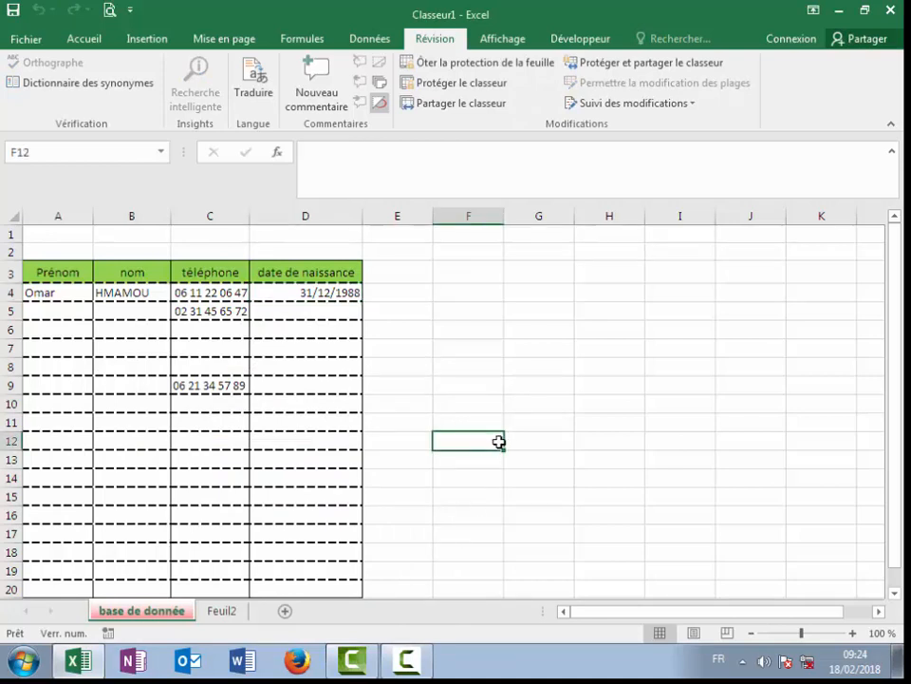
{"action": "left_click", "coordinate": [15, 17]}
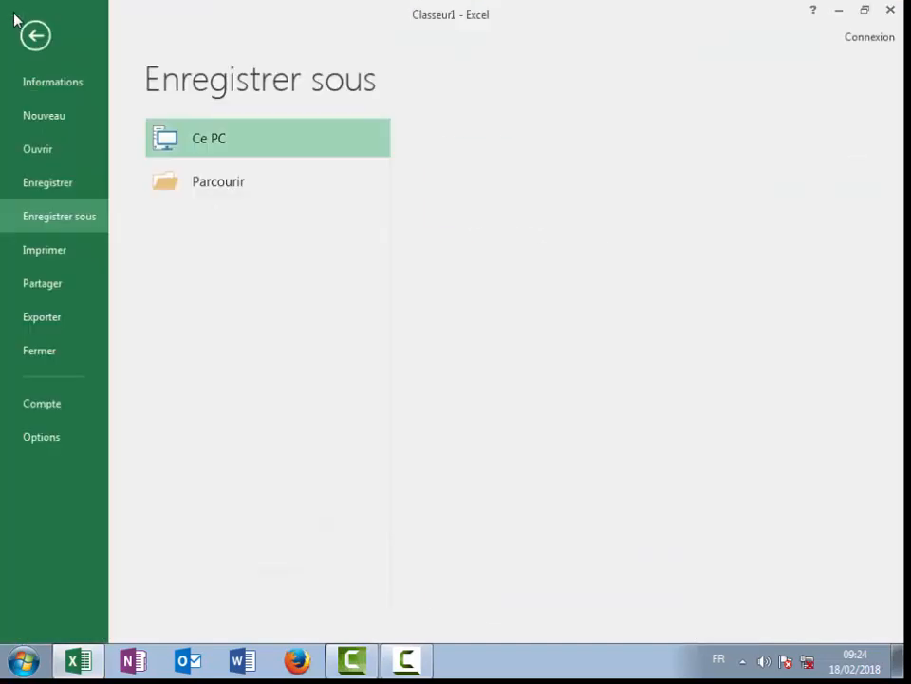
{"action": "left_click", "coordinate": [249, 193]}
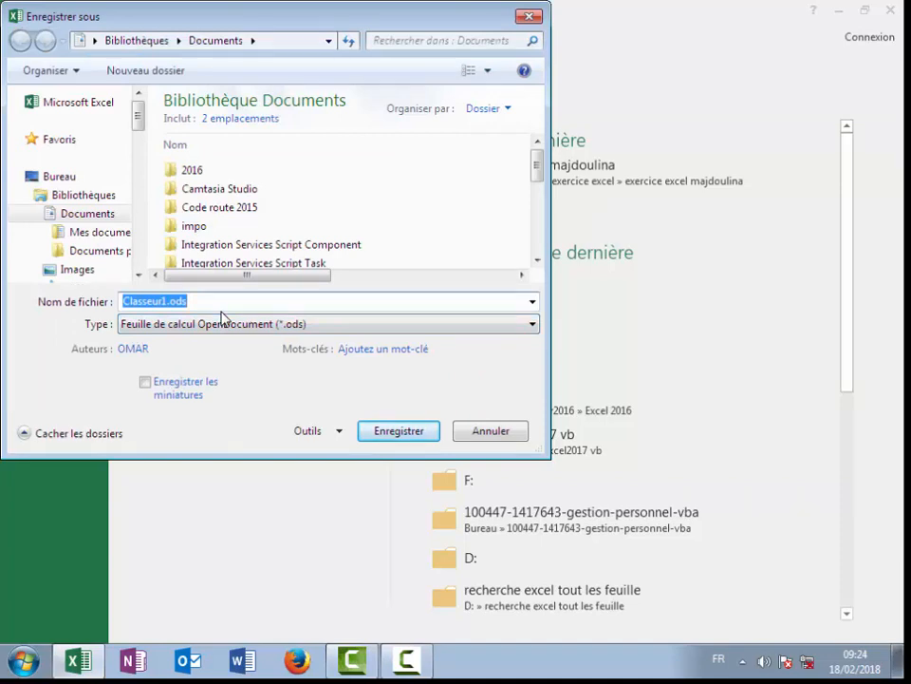
{"action": "type", "text": "omare"}
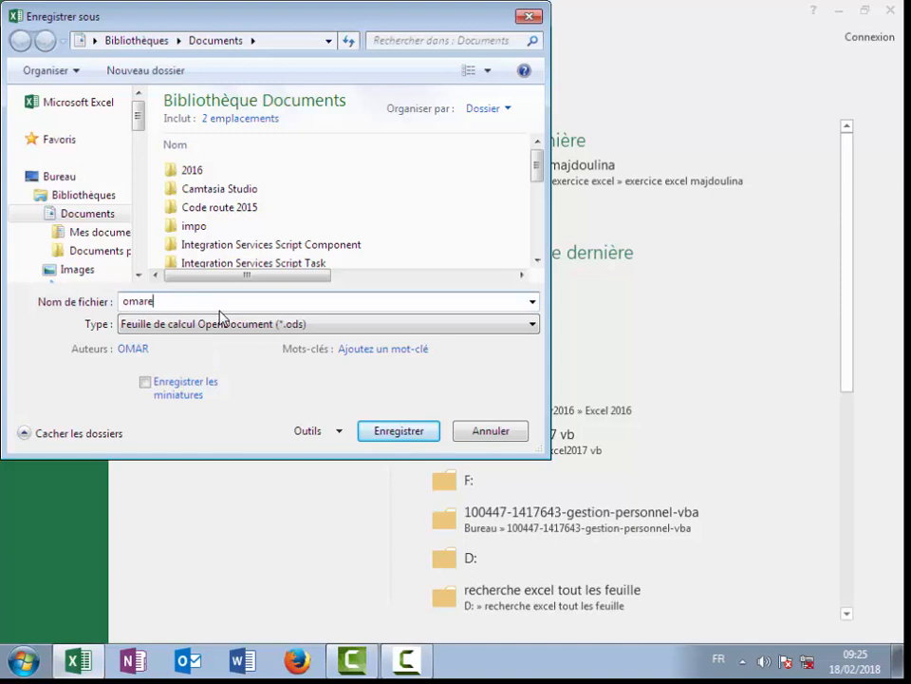
{"action": "key", "text": "BackSpace"}
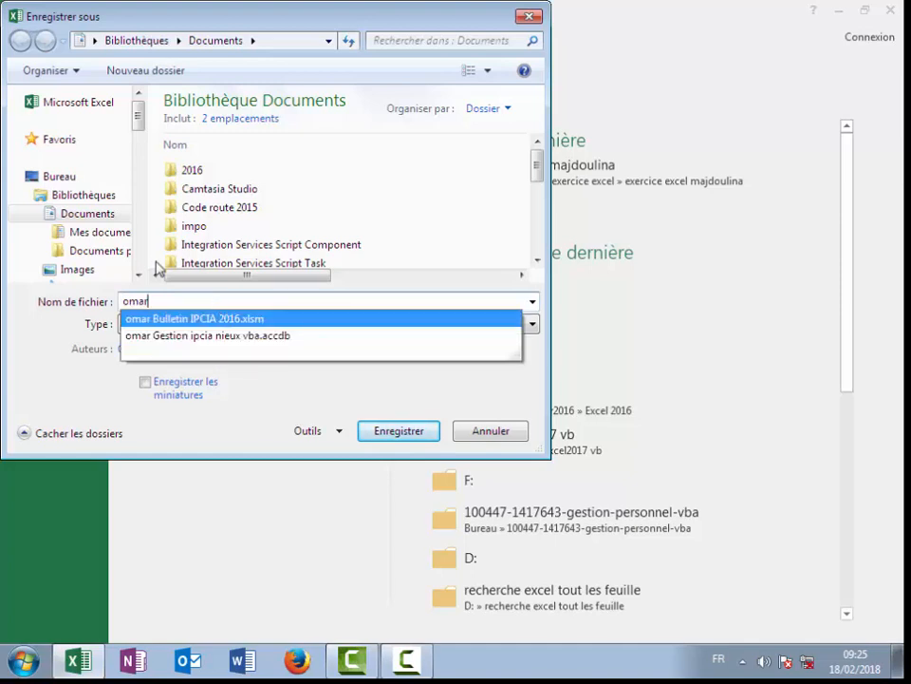
{"action": "left_click", "coordinate": [87, 174]}
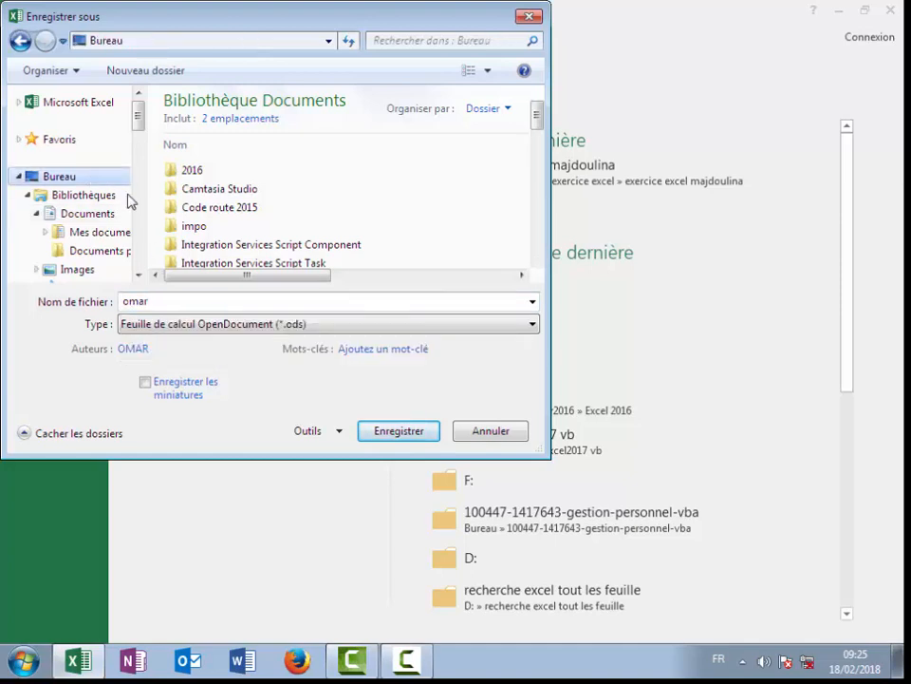
{"action": "left_click", "coordinate": [262, 327]}
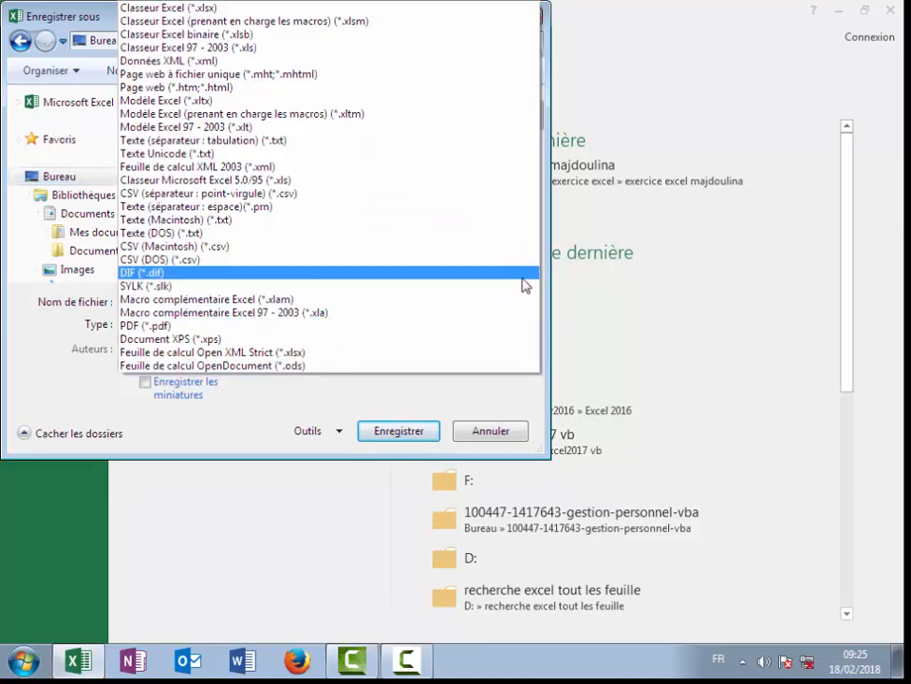
{"action": "left_click", "coordinate": [267, 9]}
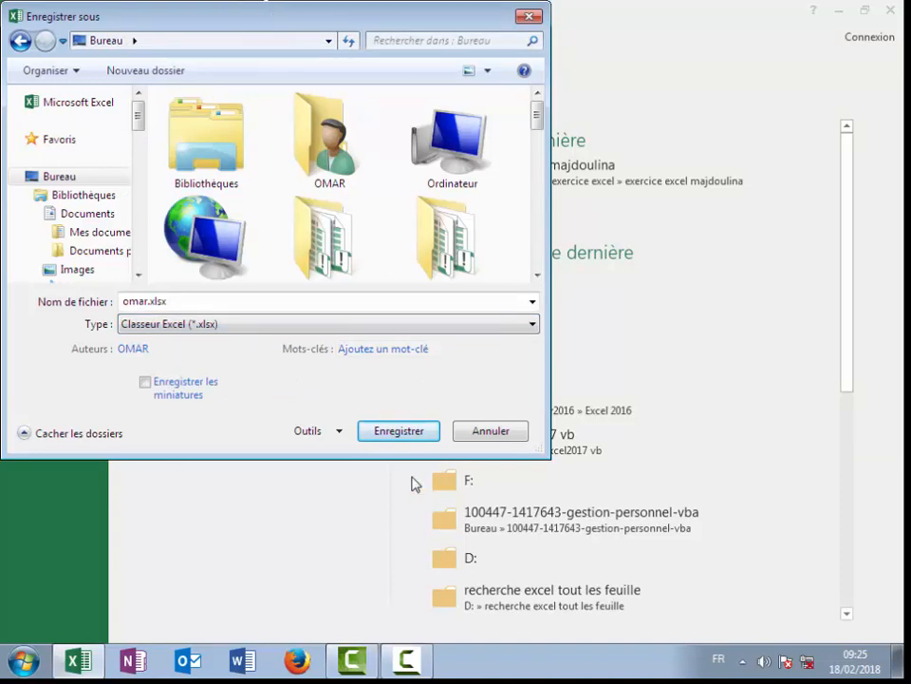
{"action": "left_click", "coordinate": [397, 432]}
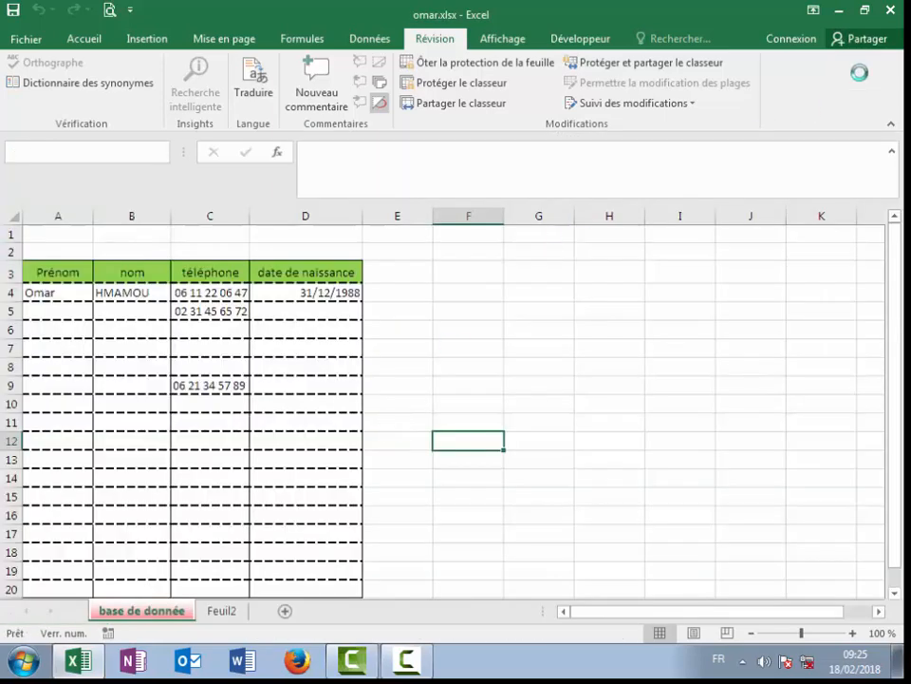
{"action": "left_click", "coordinate": [890, 10]}
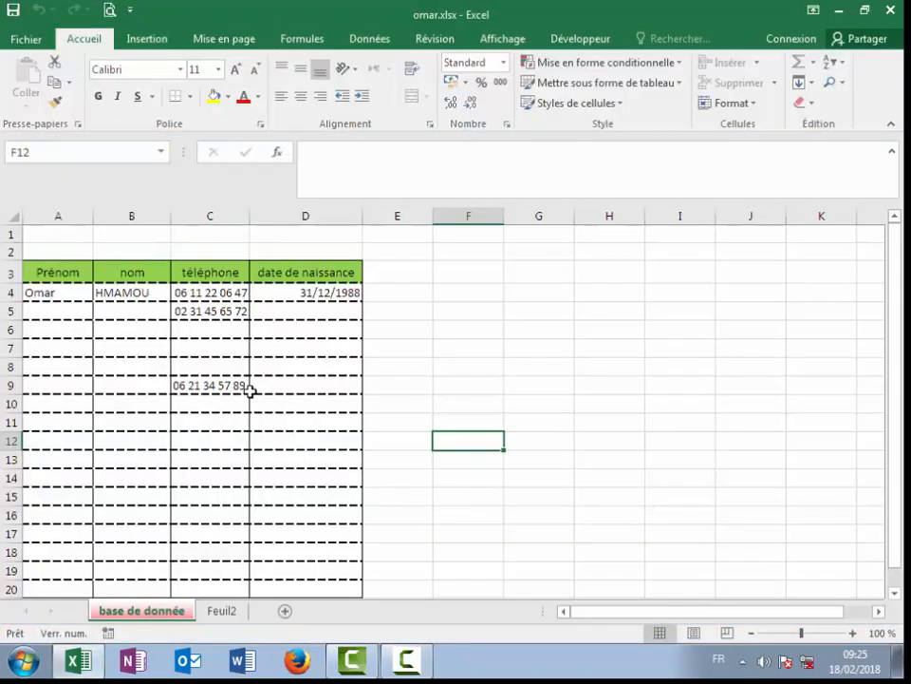
{"action": "left_click", "coordinate": [212, 384]}
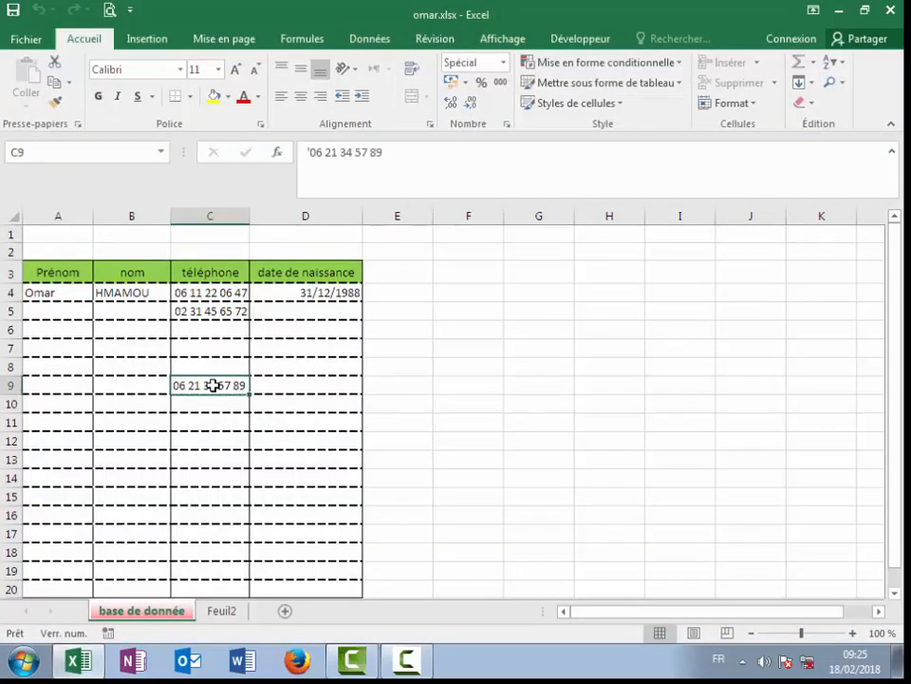
{"action": "double_click", "coordinate": [212, 385]}
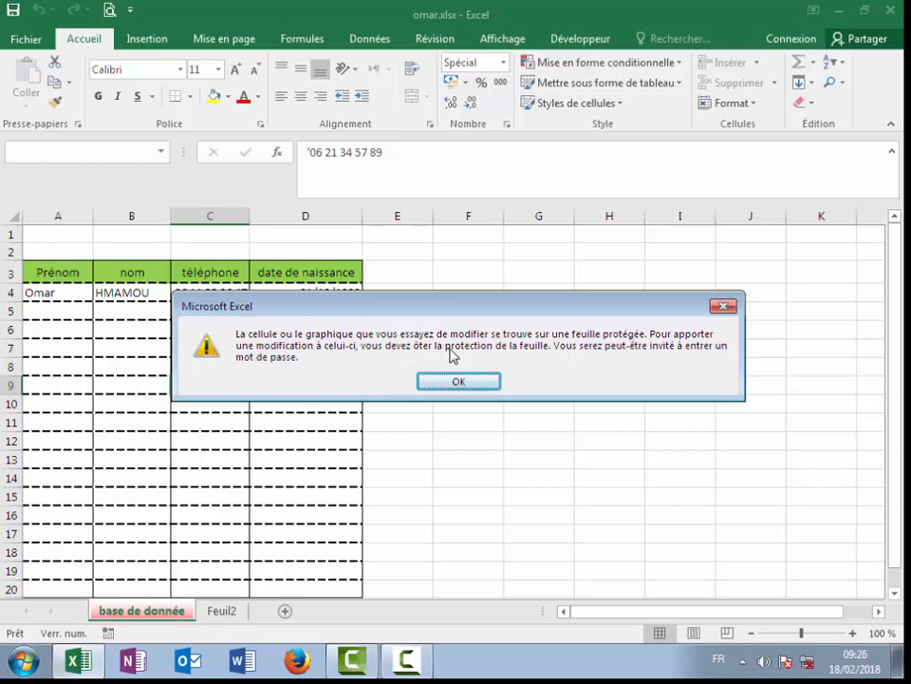
{"action": "left_click", "coordinate": [466, 379]}
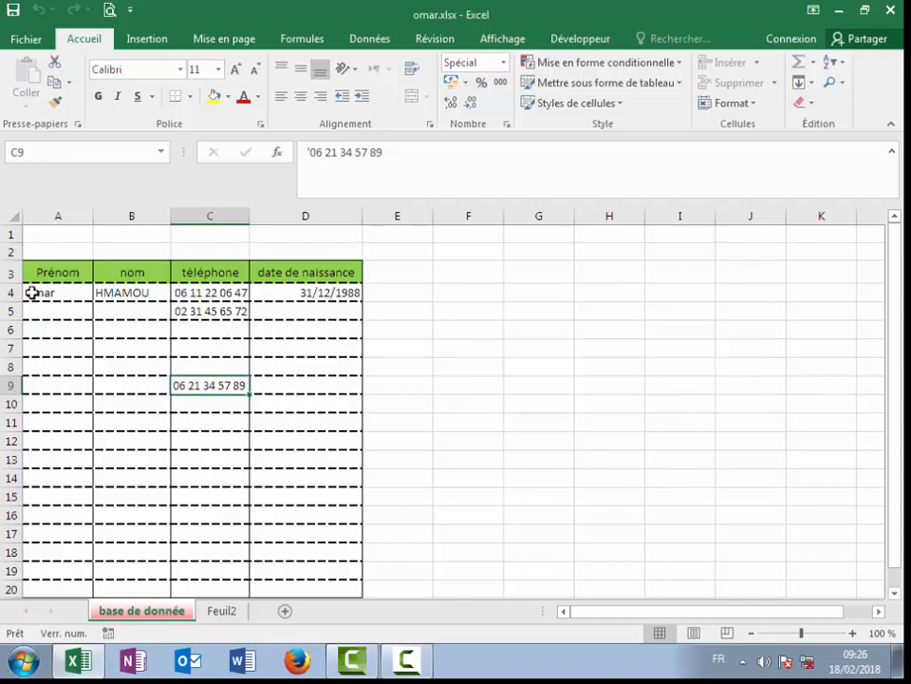
{"action": "left_click", "coordinate": [204, 330]}
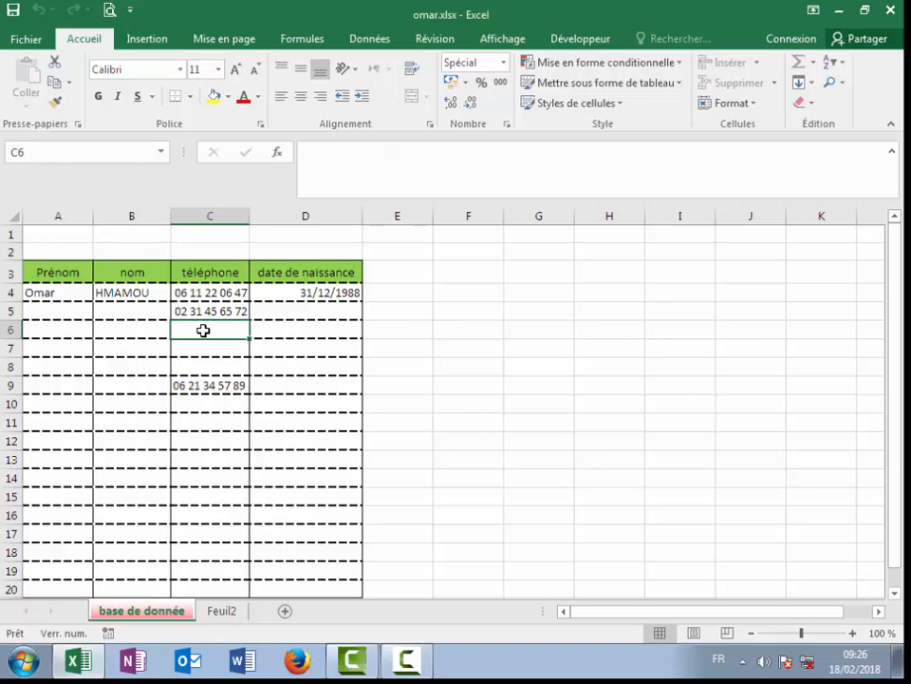
{"action": "double_click", "coordinate": [203, 330]}
{"action": "left_click", "coordinate": [462, 384]}
{"action": "left_click", "coordinate": [459, 382]}
{"action": "double_click", "coordinate": [457, 381]}
{"action": "left_click", "coordinate": [467, 381]}
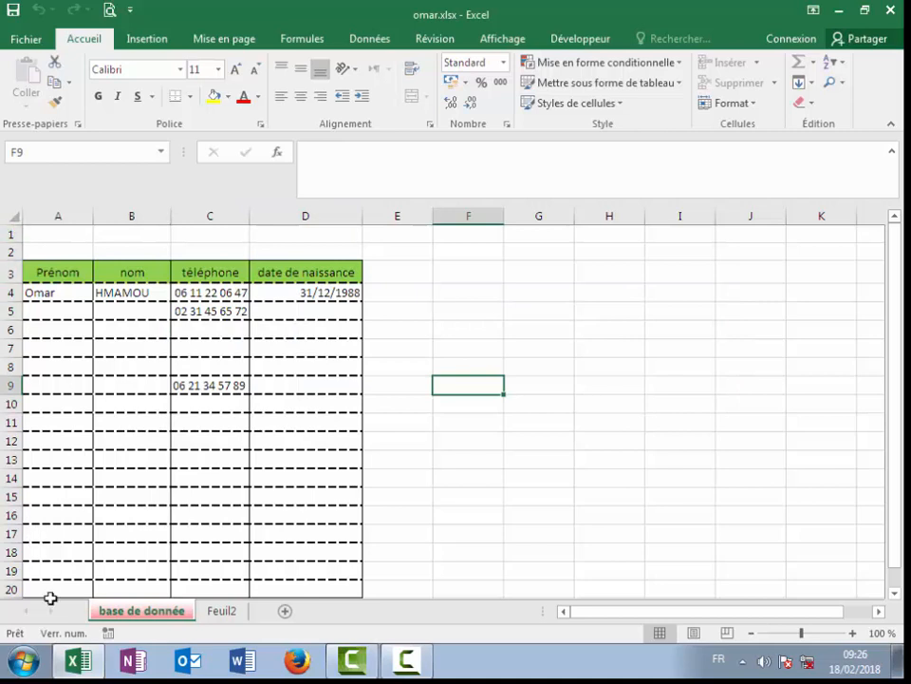
{"action": "left_click_drag", "start_coordinate": [670, 611], "coordinate": [844, 608]}
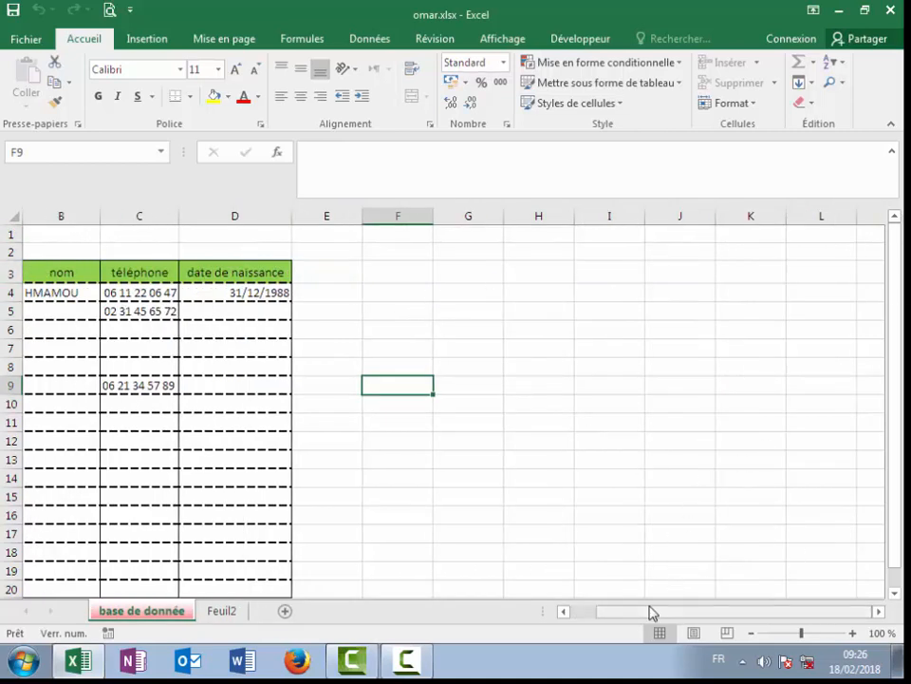
{"action": "left_click_drag", "start_coordinate": [652, 610], "coordinate": [577, 612]}
{"action": "scroll", "coordinate": [94, 405], "scroll_direction": "down", "scroll_amount": 9}
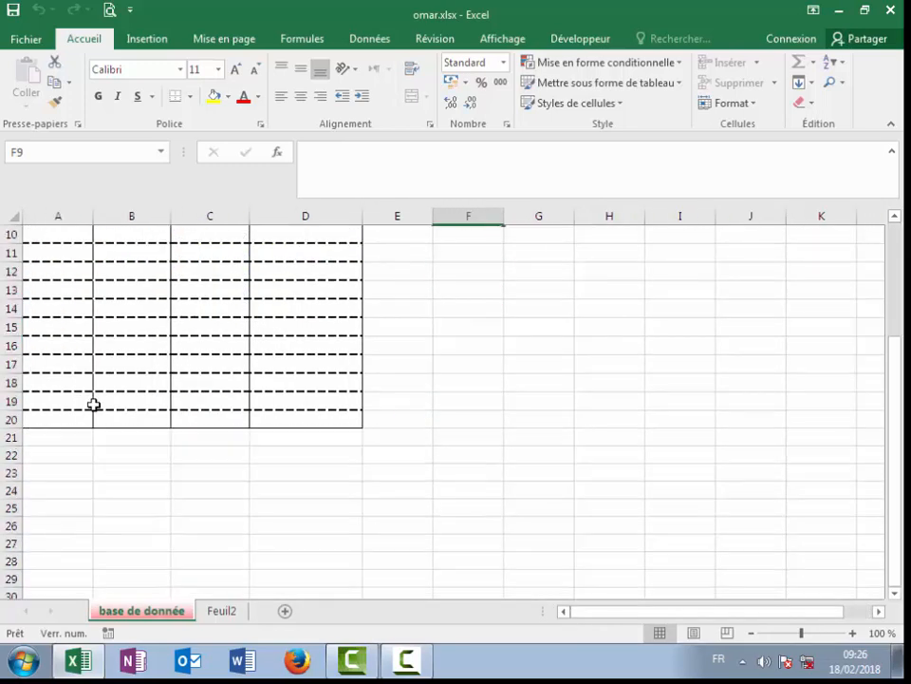
{"action": "scroll", "coordinate": [94, 404], "scroll_direction": "down", "scroll_amount": 6}
{"action": "scroll", "coordinate": [94, 405], "scroll_direction": "up", "scroll_amount": 15}
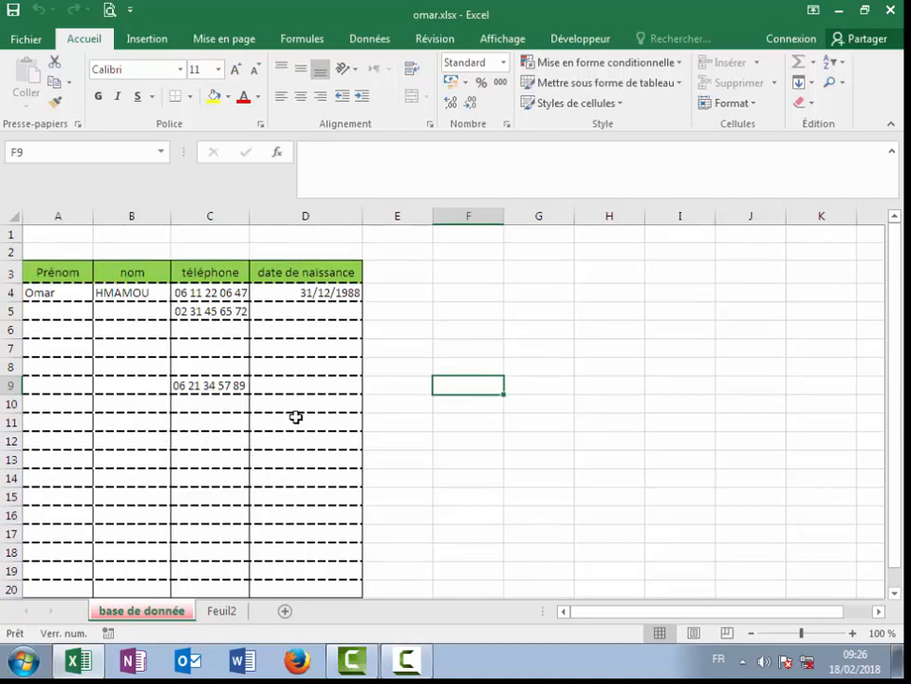
{"action": "left_click", "coordinate": [522, 347]}
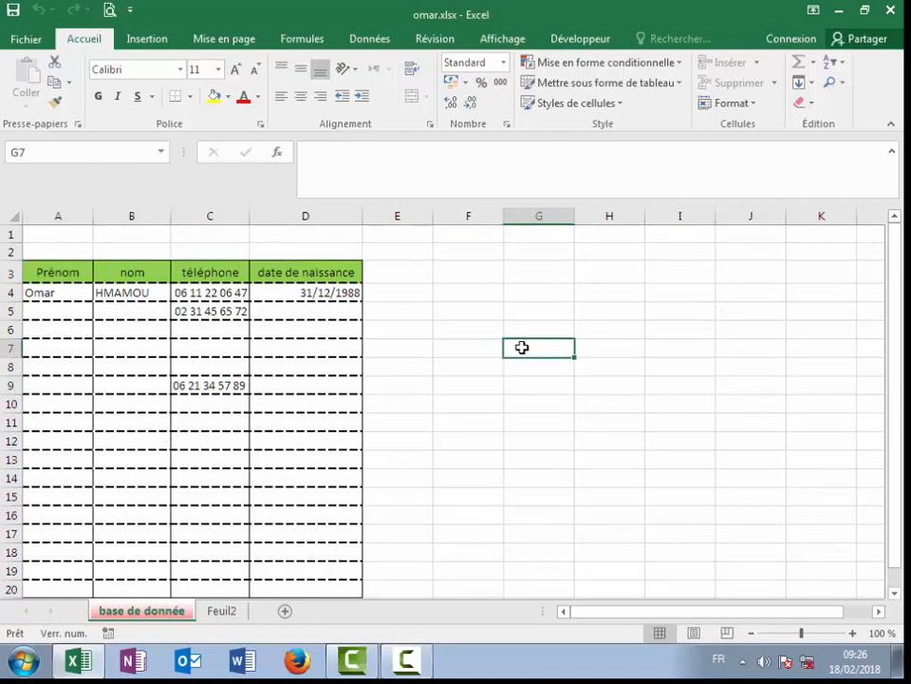
Step: Unprotect the 'base de donnée' sheet via Ôter la protection de la feuille, entering its password
{"action": "left_click", "coordinate": [436, 40]}
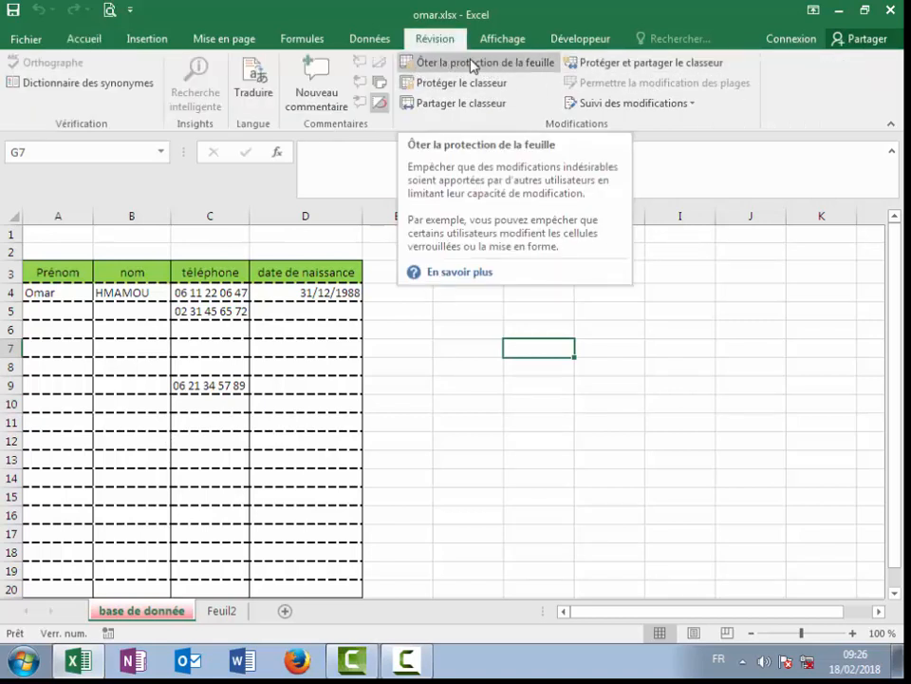
{"action": "left_click", "coordinate": [472, 65]}
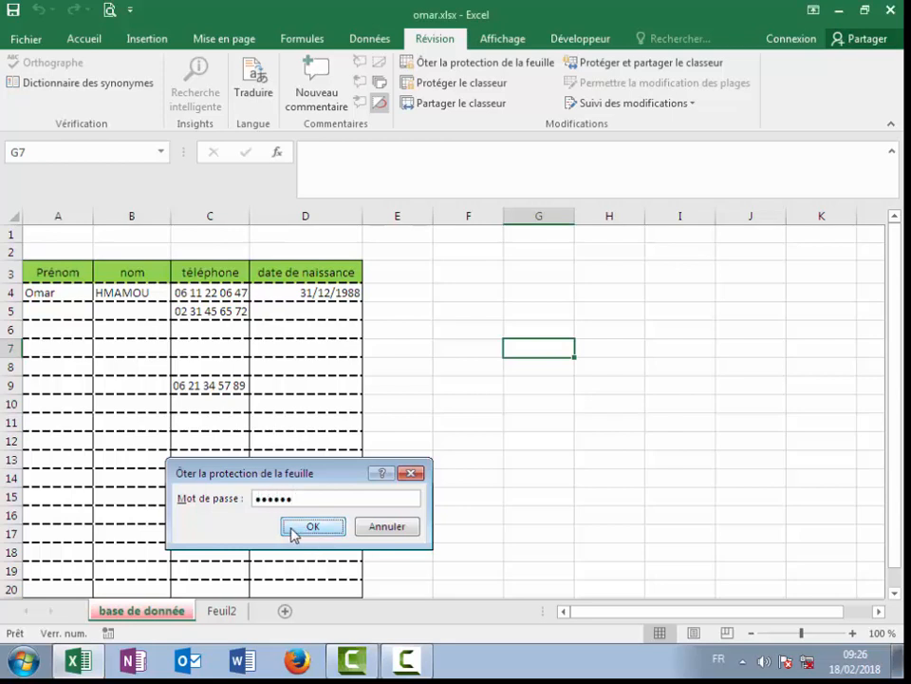
{"action": "left_click", "coordinate": [292, 530]}
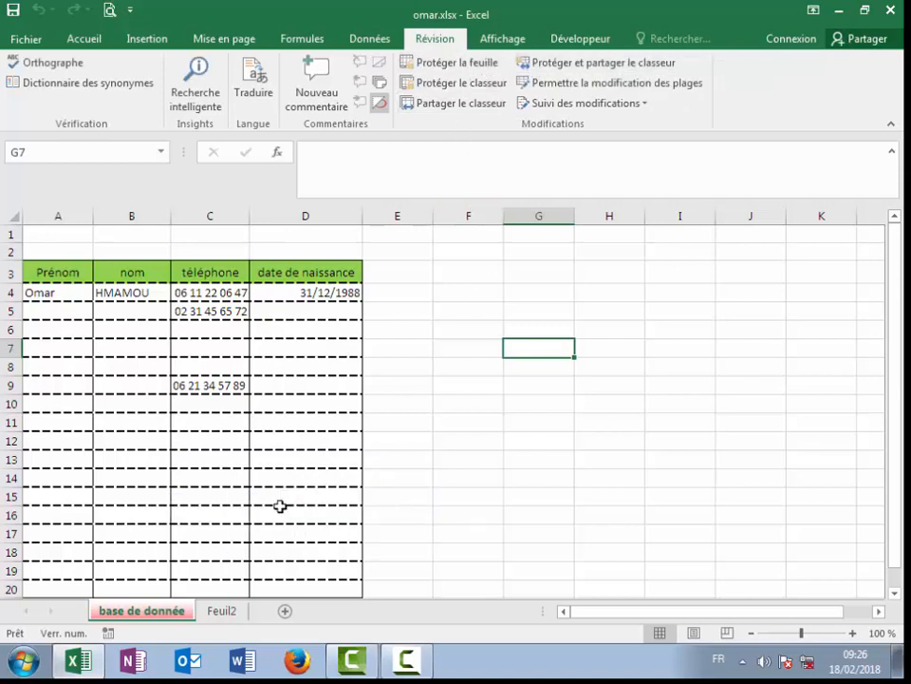
Step: Clear the phone number in C9 and type test characters '²&'d' into C5, dismissing the antivirus warning
{"action": "left_click", "coordinate": [207, 385]}
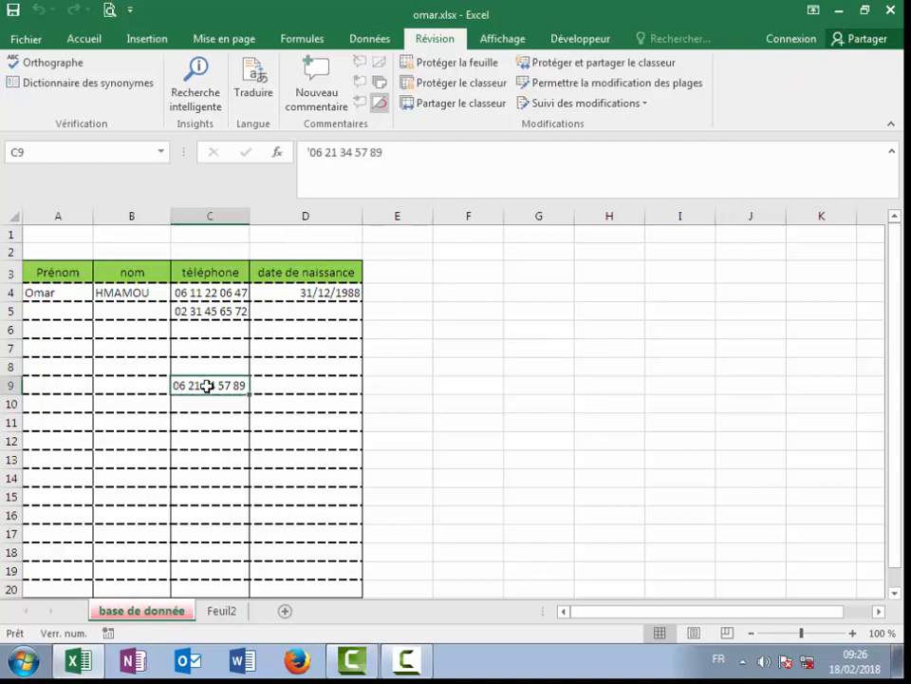
{"action": "key", "text": "Delete"}
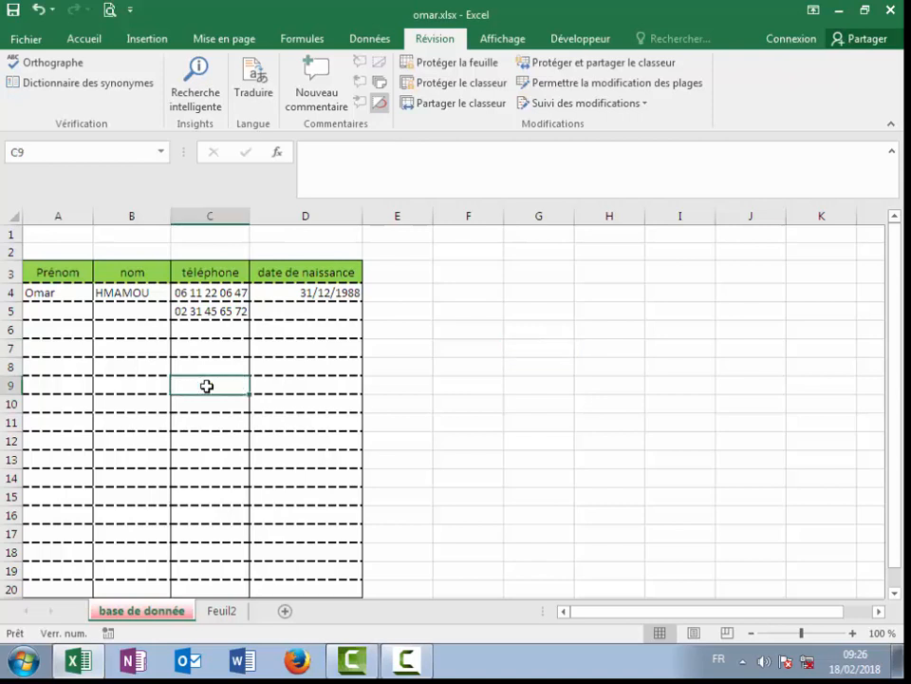
{"action": "left_click", "coordinate": [192, 311]}
{"action": "type", "text": "²&'d"}
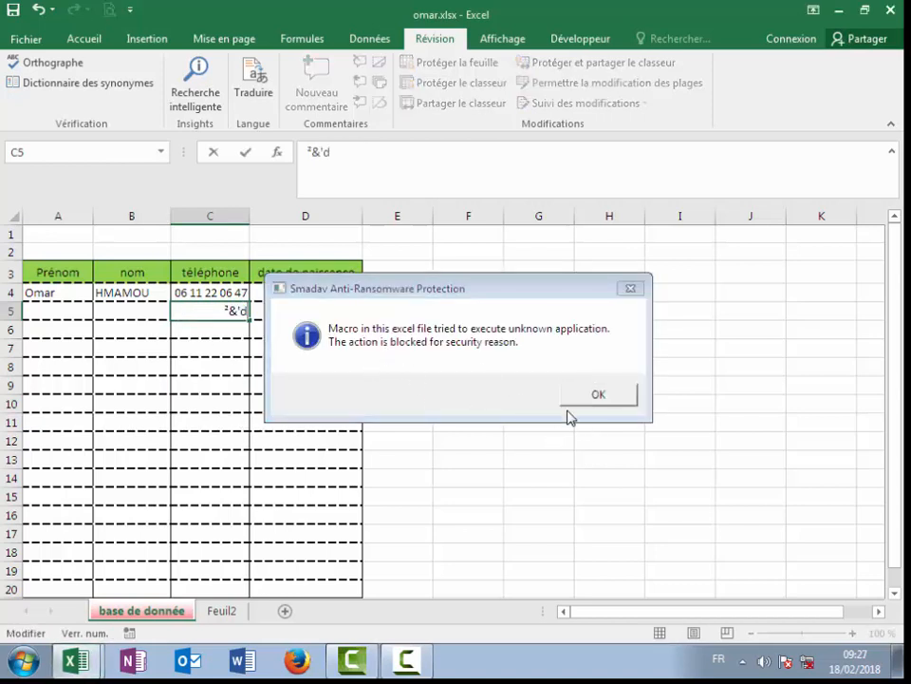
{"action": "left_click", "coordinate": [604, 400]}
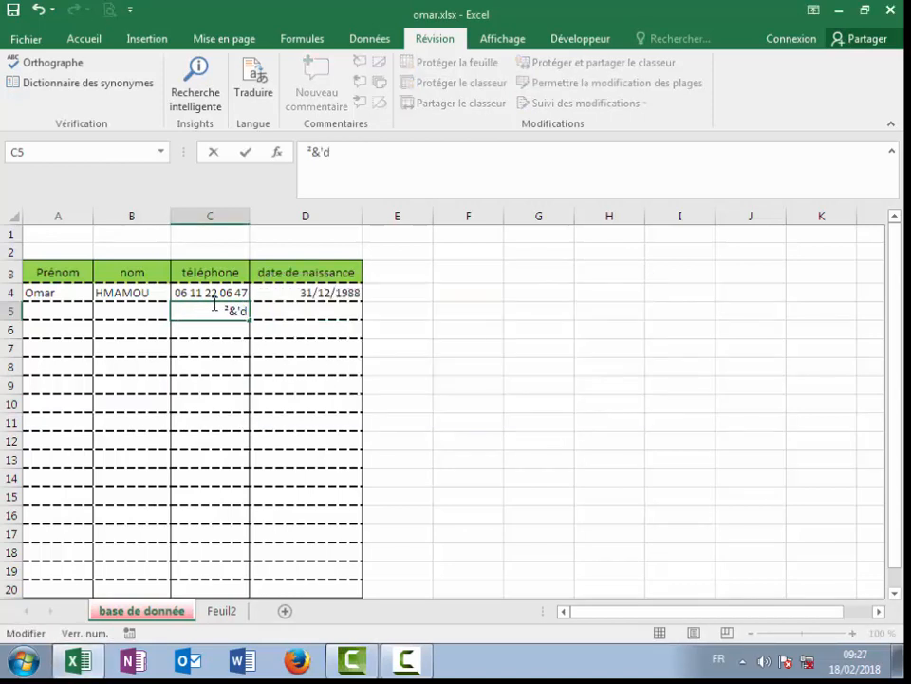
Step: Overwrite C5's stray characters with 'ffff', then delete C5's contents so it is empty
{"action": "left_click_drag", "start_coordinate": [214, 305], "coordinate": [323, 324]}
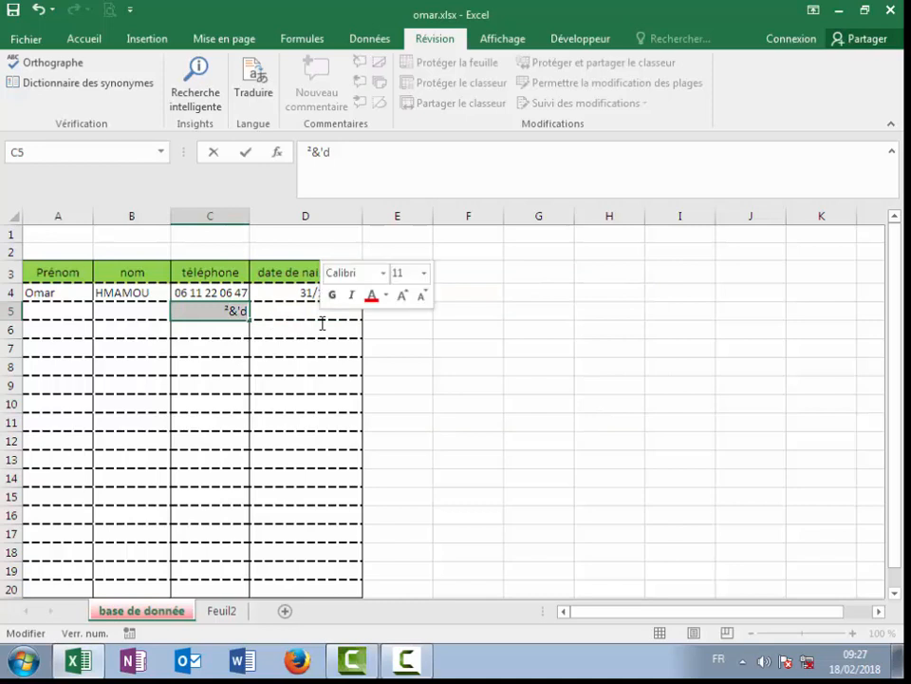
{"action": "type", "text": "ffff"}
{"action": "left_click", "coordinate": [227, 409]}
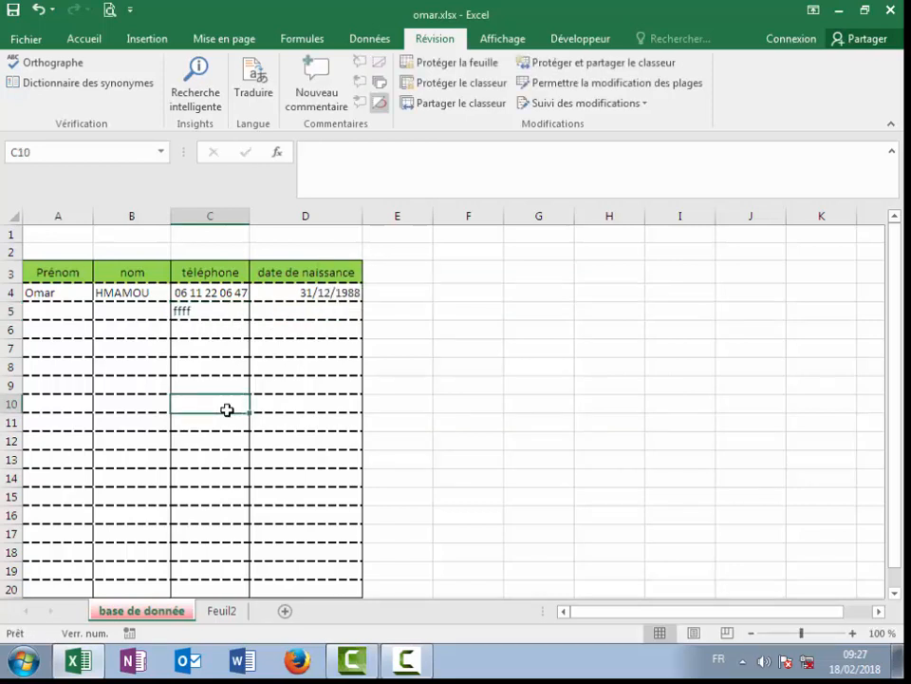
{"action": "left_click", "coordinate": [205, 311]}
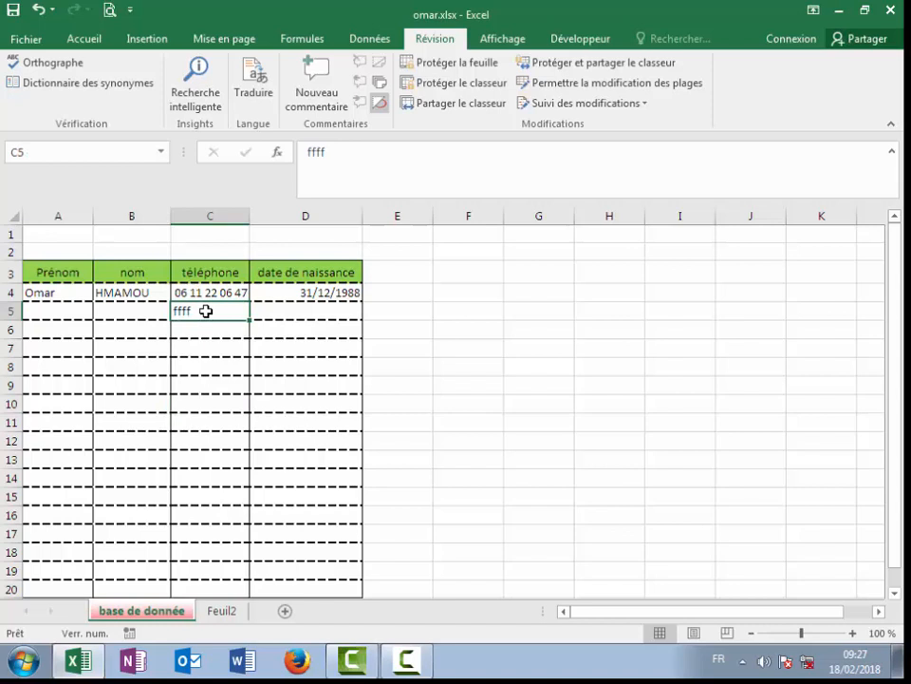
{"action": "key", "text": "Delete"}
{"action": "left_click", "coordinate": [424, 367]}
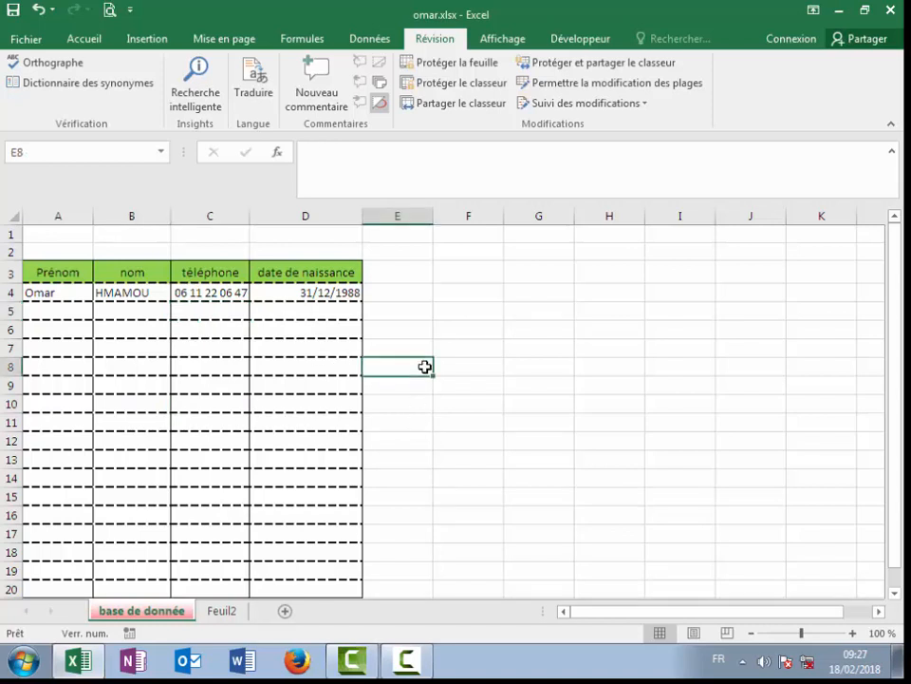